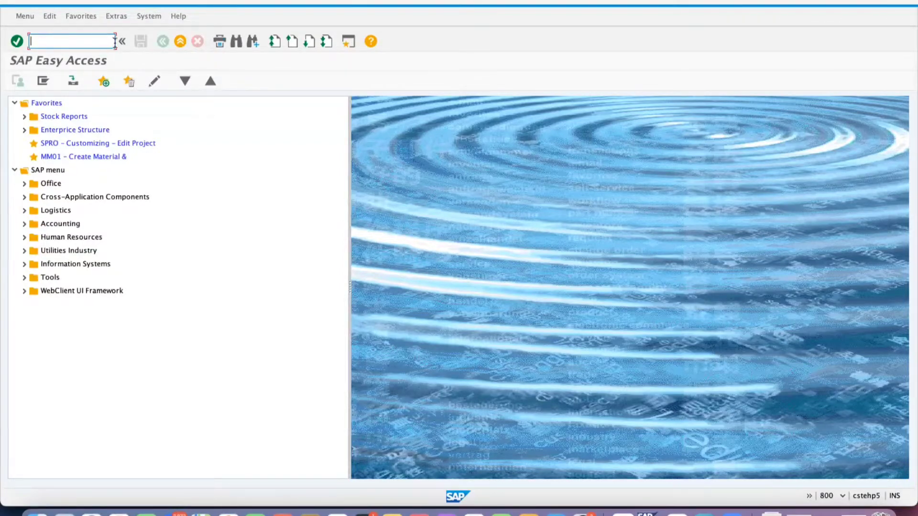
Step: Open transaction MIRO for company code GKCC and choose Invoice as the transaction type
{"action": "type", "text": "MIRO"}
{"action": "key", "text": "Return"}
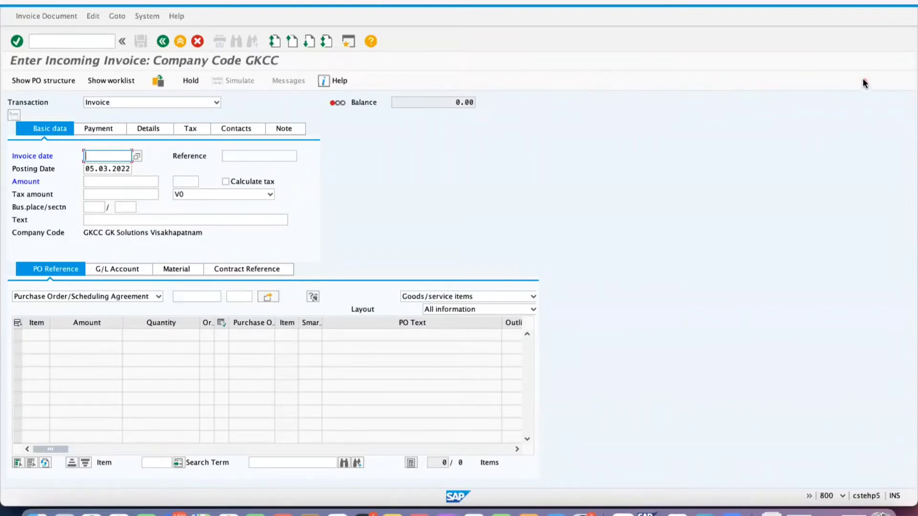
{"action": "left_click", "coordinate": [156, 101]}
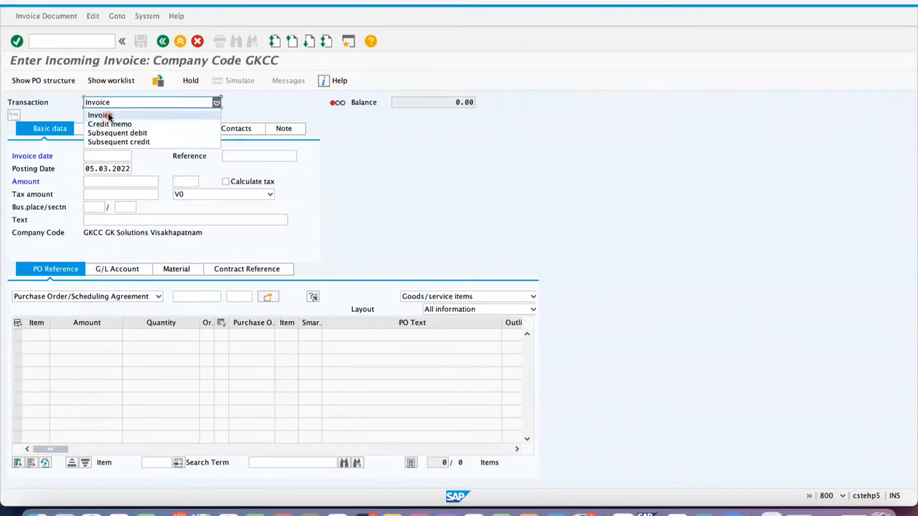
{"action": "left_click", "coordinate": [171, 114]}
Step: Enter 05.03.2022 as the invoice date and fill in the reference with the purchase order number suffixed -01
{"action": "left_click", "coordinate": [91, 156]}
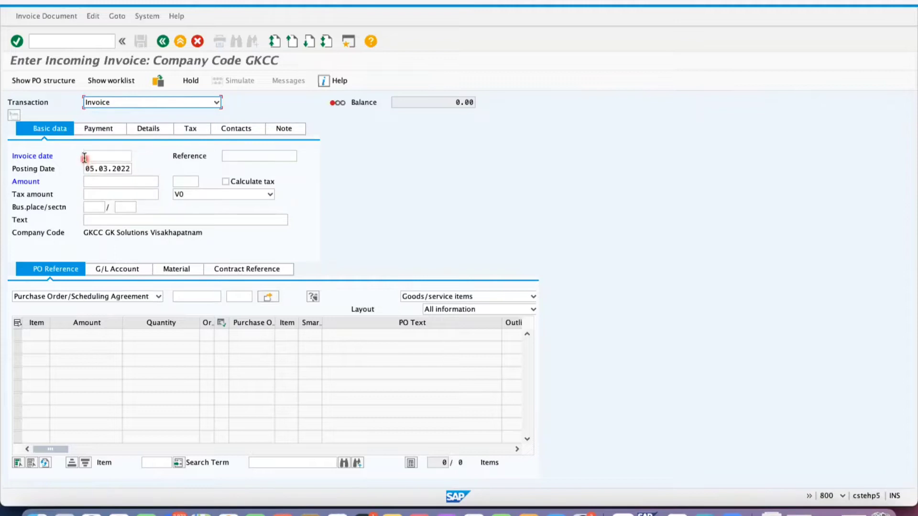
{"action": "type", "text": "050"}
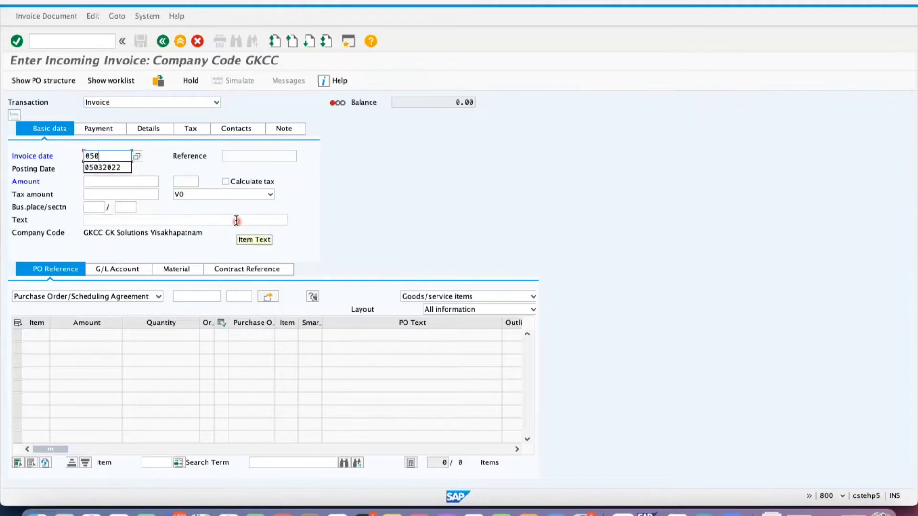
{"action": "type", "text": "32022"}
{"action": "key", "text": "Return"}
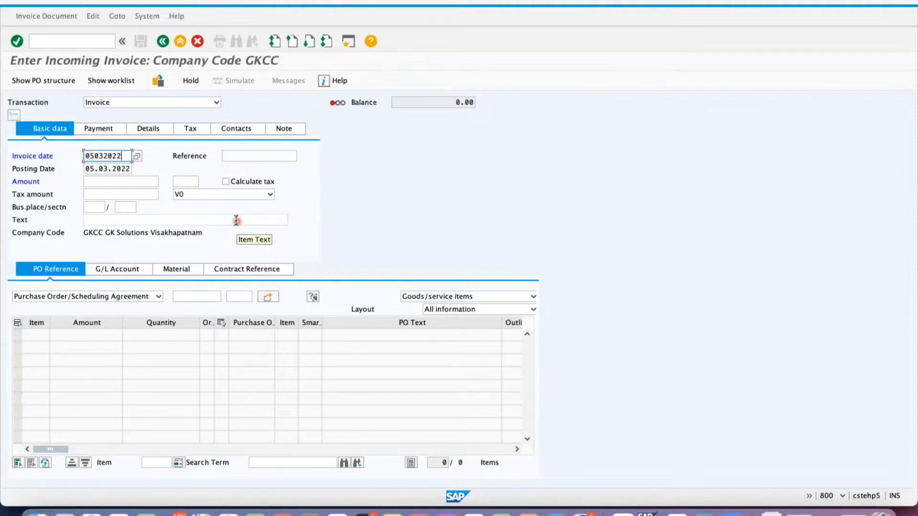
{"action": "key", "text": "BackSpace"}
{"action": "left_click", "coordinate": [269, 166]}
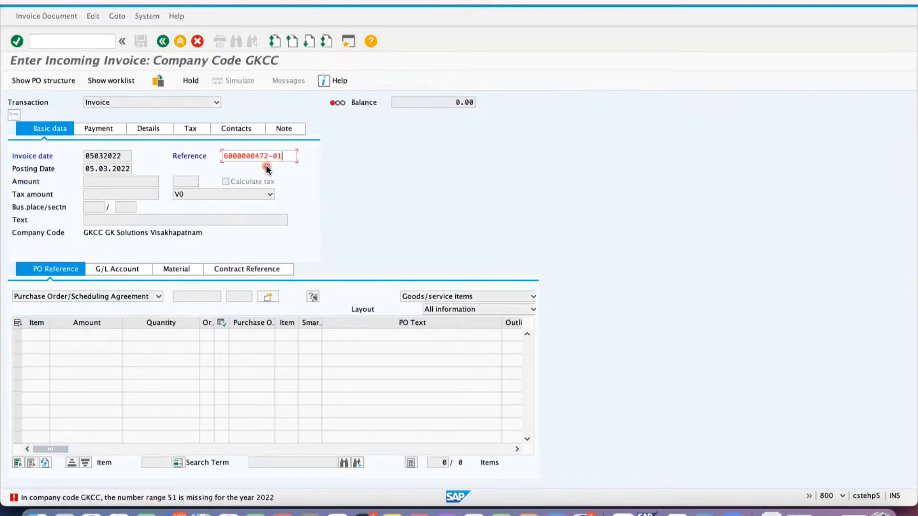
Step: Resubmit the invoice reference and read the detailed explanation of the number range error message
{"action": "left_click", "coordinate": [286, 157]}
{"action": "key", "text": "Return"}
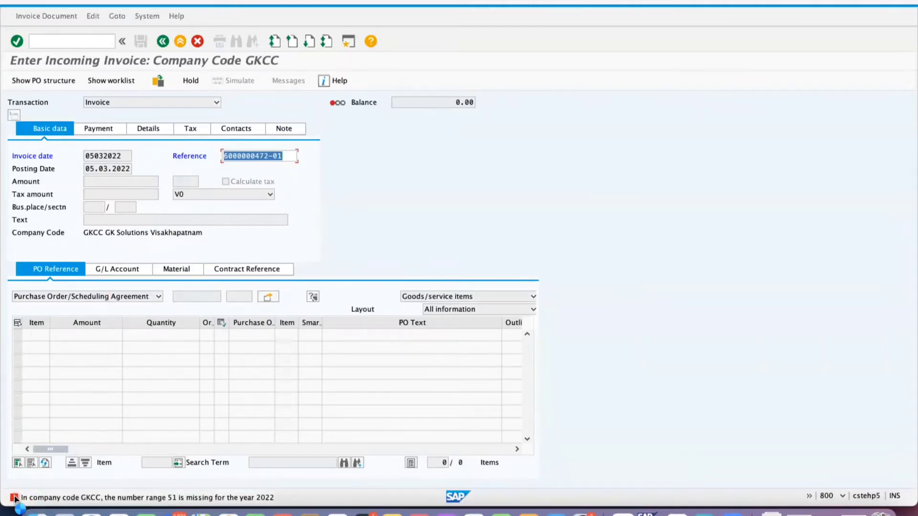
{"action": "double_click", "coordinate": [173, 502]}
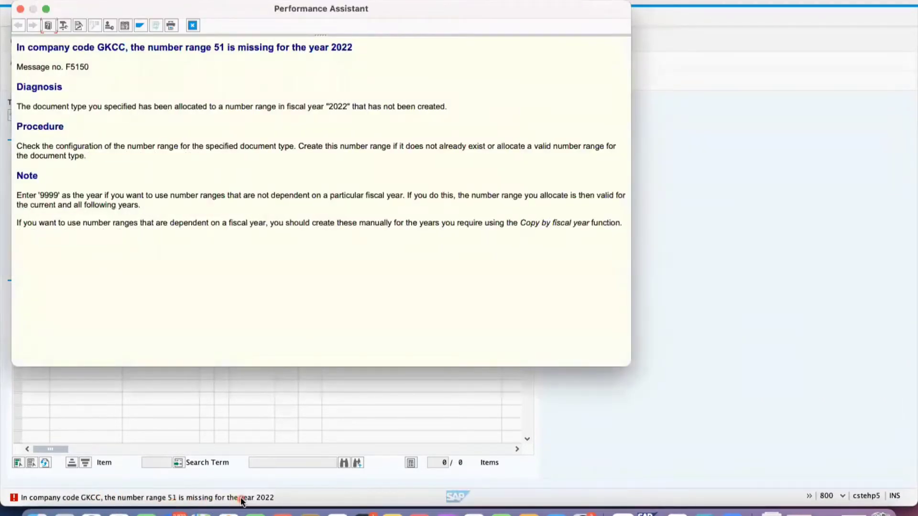
{"action": "left_click", "coordinate": [20, 9]}
Step: Open transaction FBN1 and bring up the accounting document number range intervals of company code GKCC for editing
{"action": "left_click", "coordinate": [49, 42]}
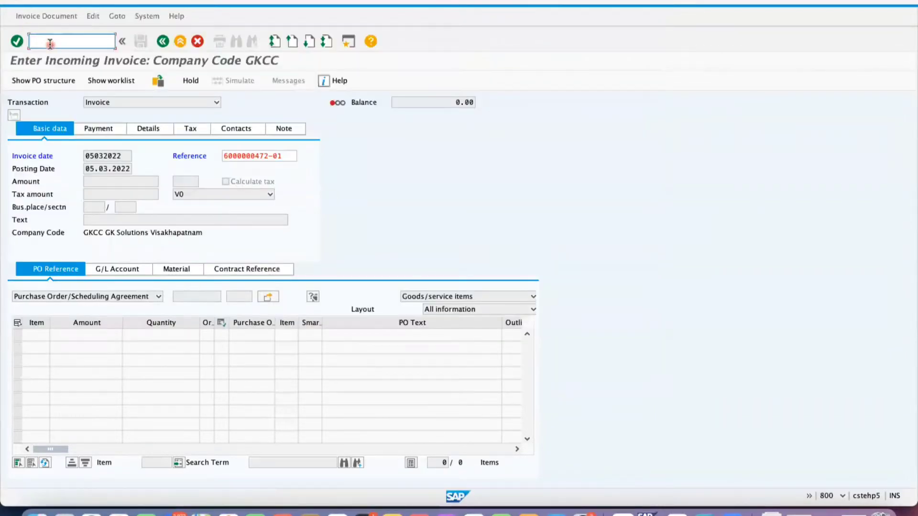
{"action": "type", "text": "/N"}
{"action": "type", "text": "F"}
{"action": "type", "text": "B"}
{"action": "type", "text": "L1"}
{"action": "key", "text": "Return"}
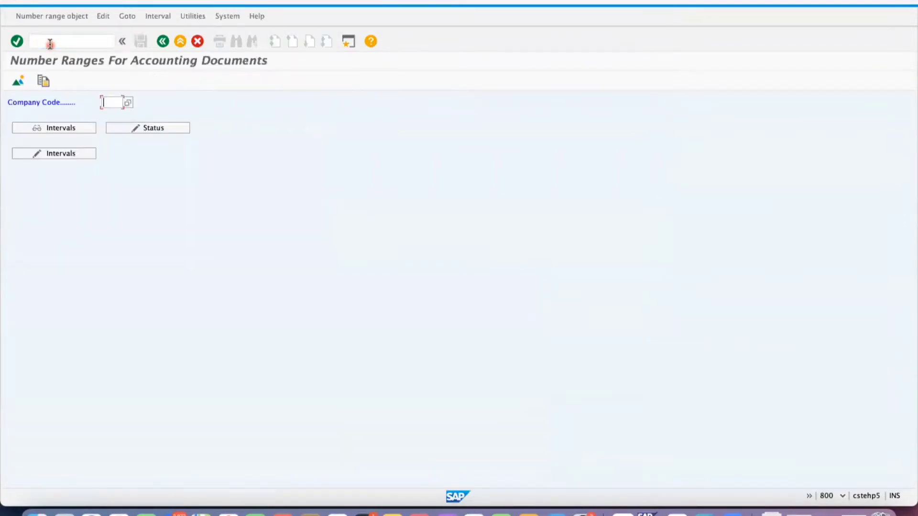
{"action": "type", "text": "gkcc"}
{"action": "key", "text": "Down"}
{"action": "left_click", "coordinate": [62, 155]}
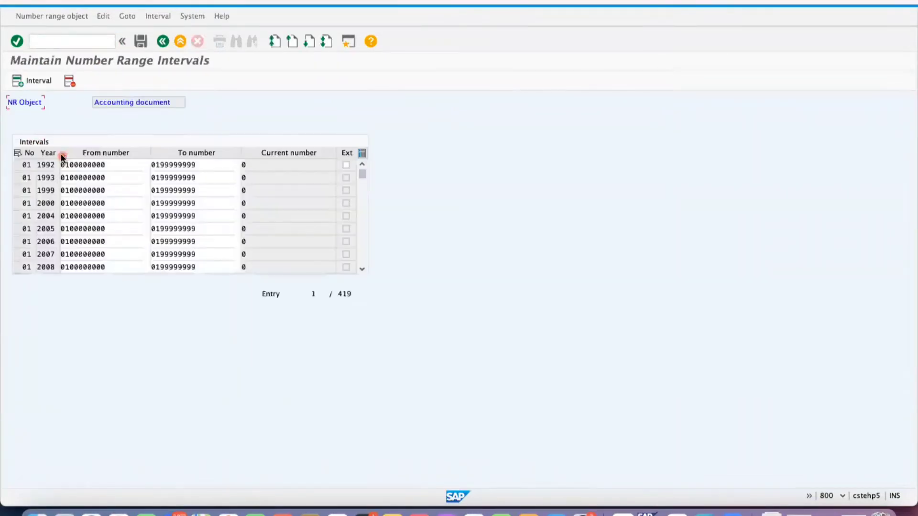
{"action": "left_click", "coordinate": [21, 86]}
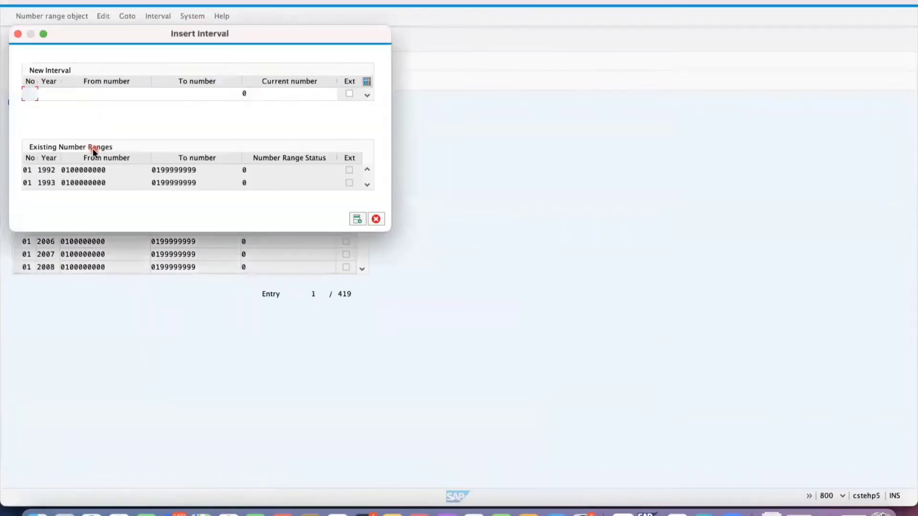
{"action": "type", "text": "51"}
{"action": "key", "text": "Tab"}
{"action": "type", "text": "2022"}
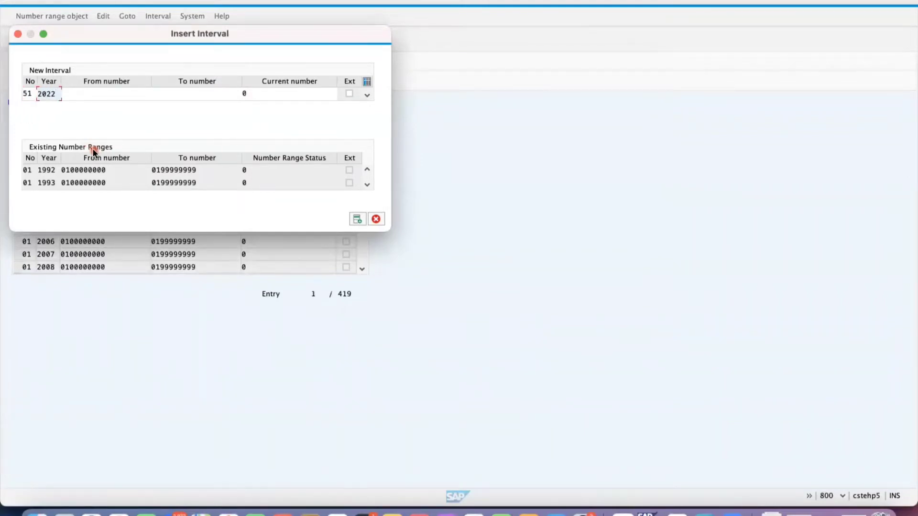
{"action": "key", "text": "Tab"}
{"action": "type", "text": "51"}
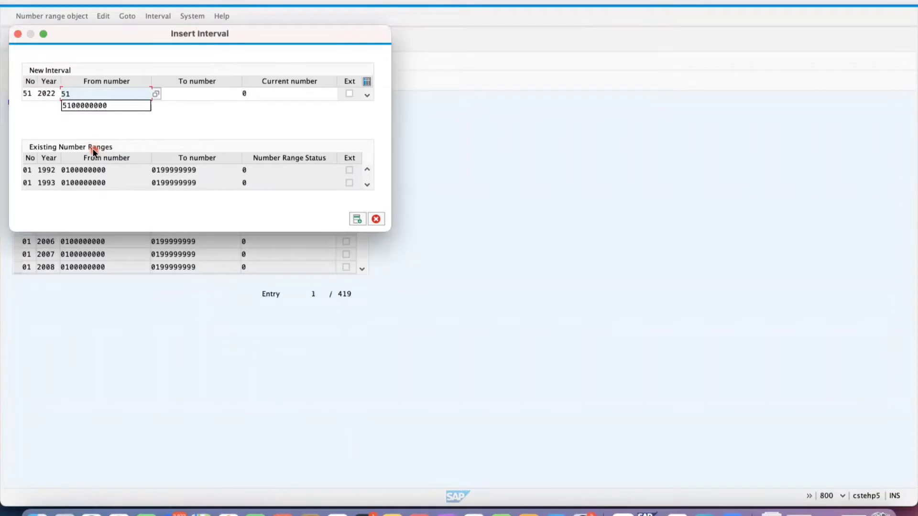
{"action": "key", "text": "Down"}
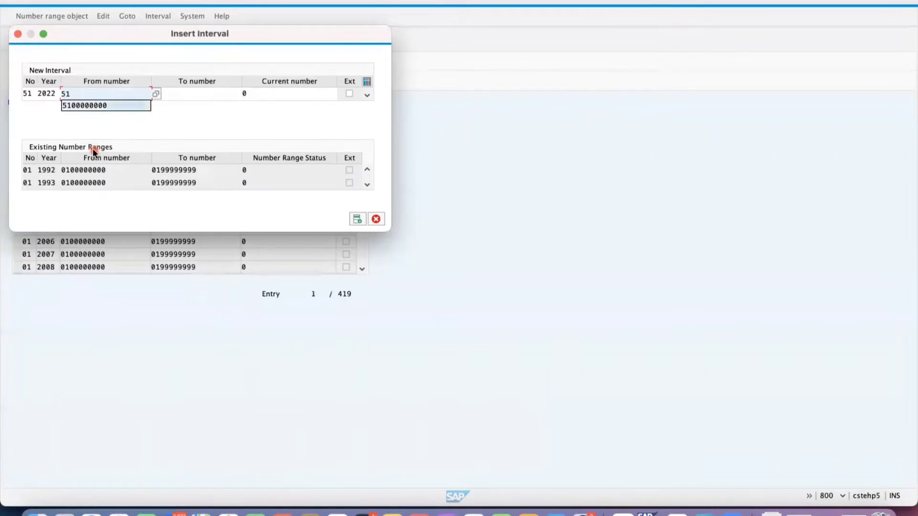
{"action": "key", "text": "Return"}
{"action": "key", "text": "Tab"}
{"action": "type", "text": "51"}
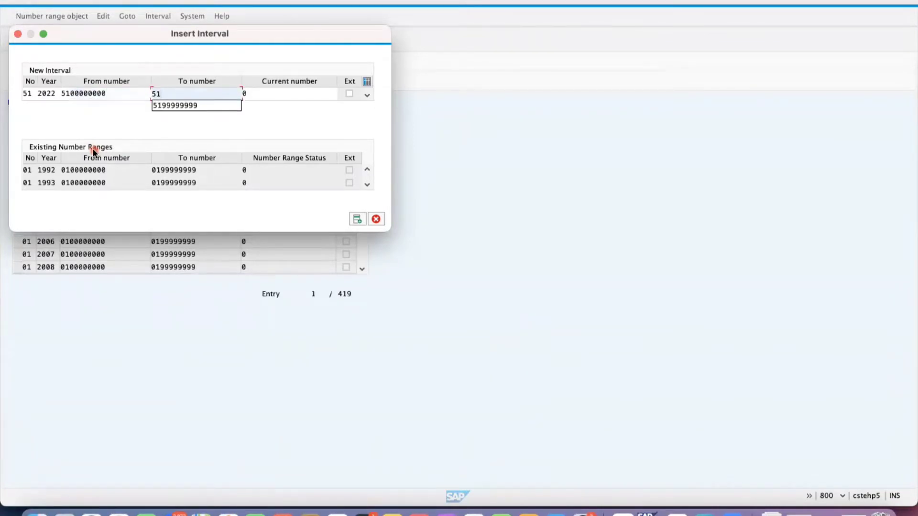
{"action": "key", "text": "Down"}
{"action": "key", "text": "Return"}
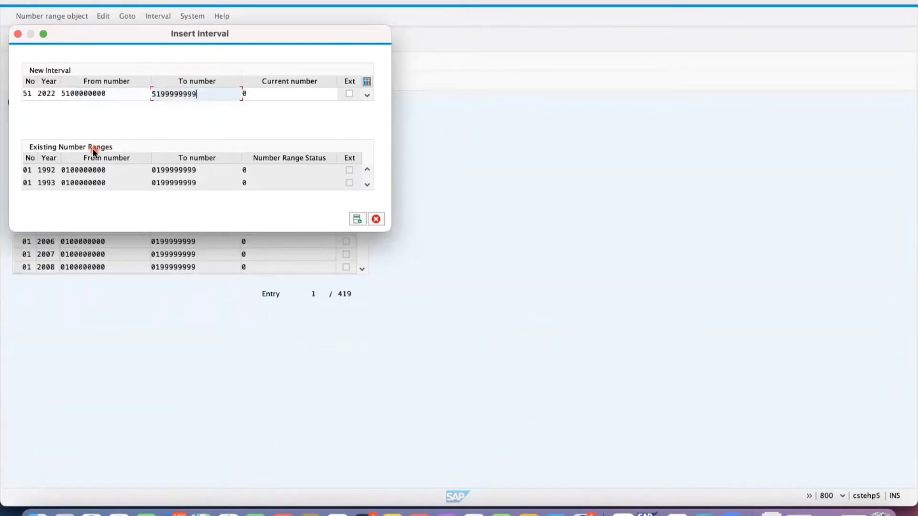
{"action": "key", "text": "Return"}
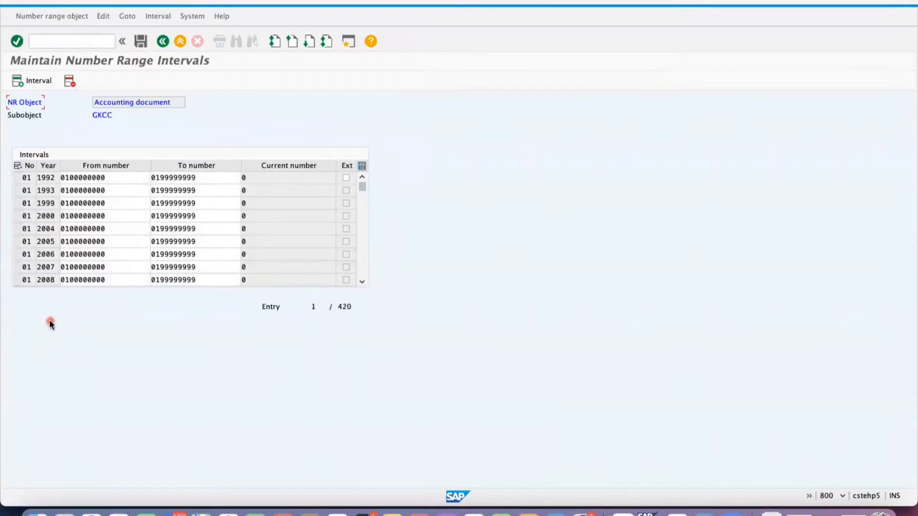
{"action": "left_click", "coordinate": [141, 41]}
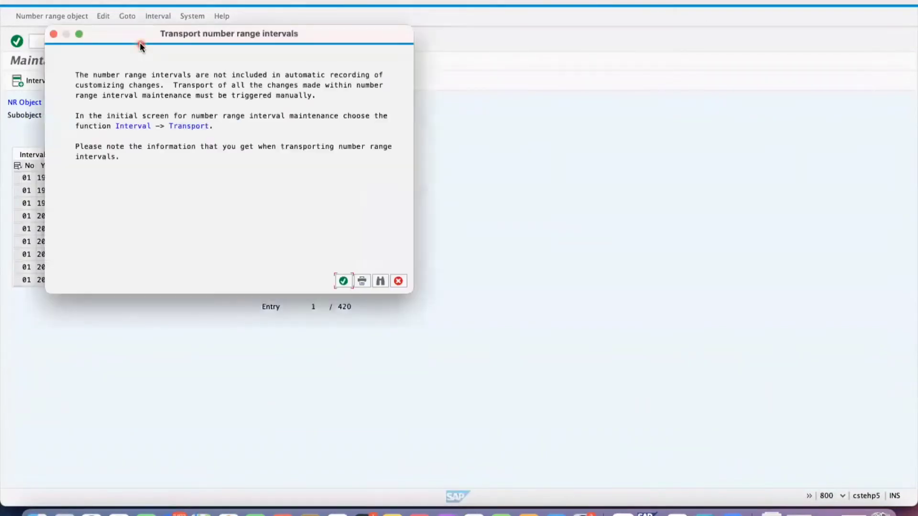
{"action": "left_click", "coordinate": [344, 281]}
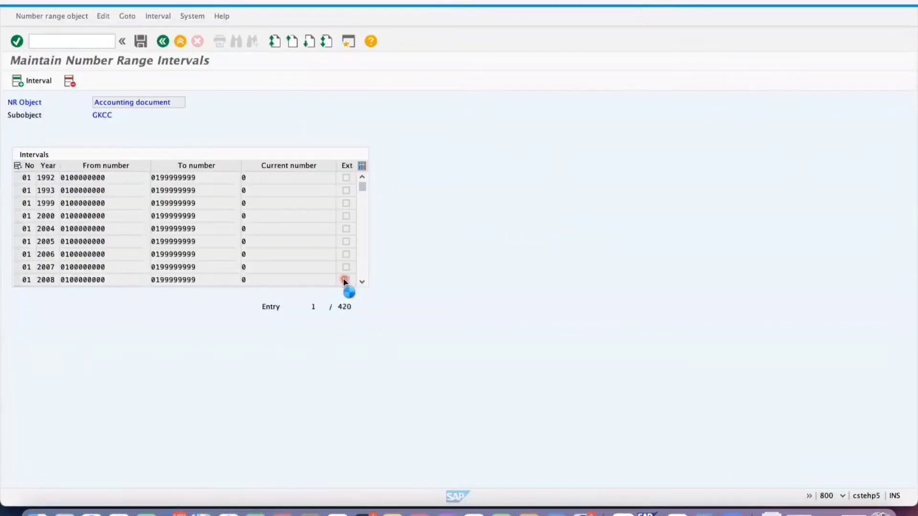
Step: Leave number range maintenance and go to the incoming invoice transaction MIRO
{"action": "left_click", "coordinate": [69, 45]}
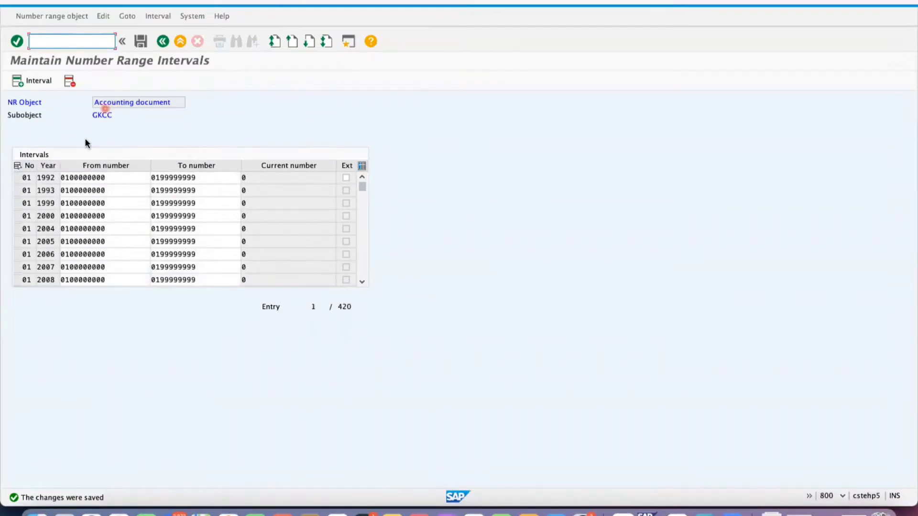
{"action": "type", "text": "/N"}
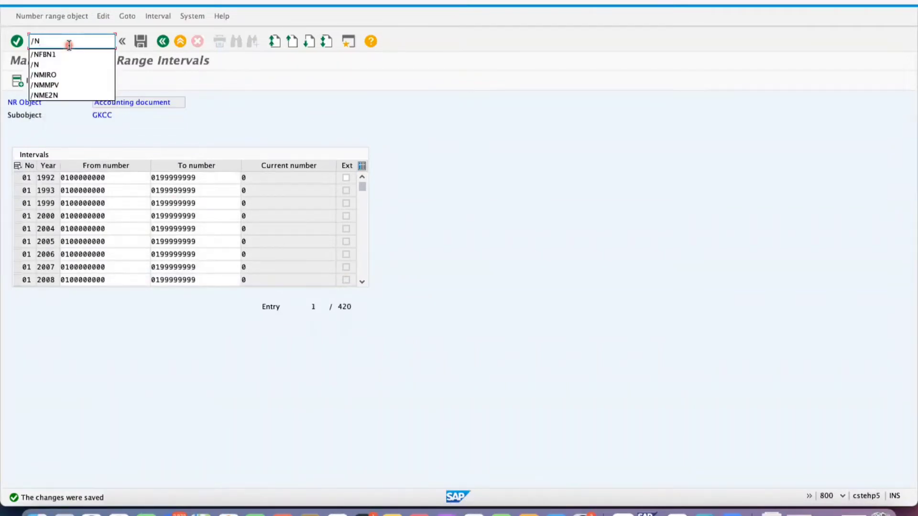
{"action": "type", "text": "S"}
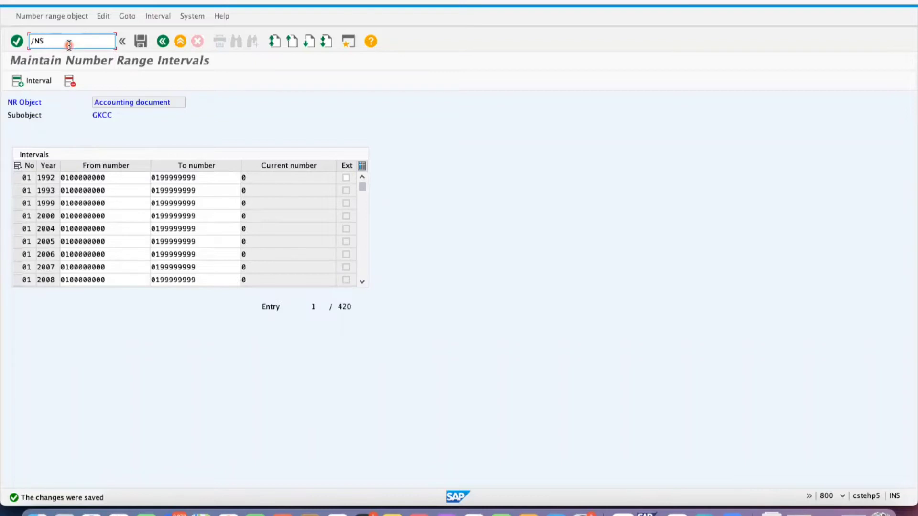
{"action": "key", "text": "BackSpace"}
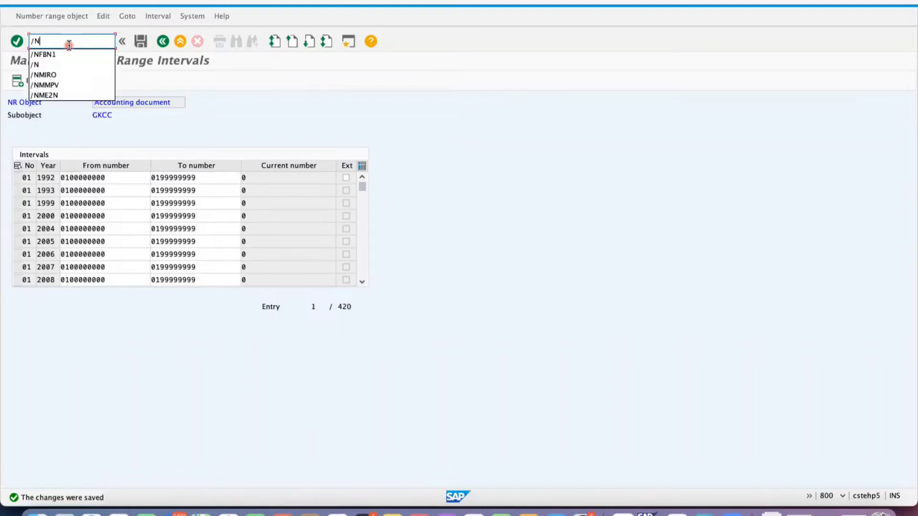
{"action": "type", "text": "MIRO"}
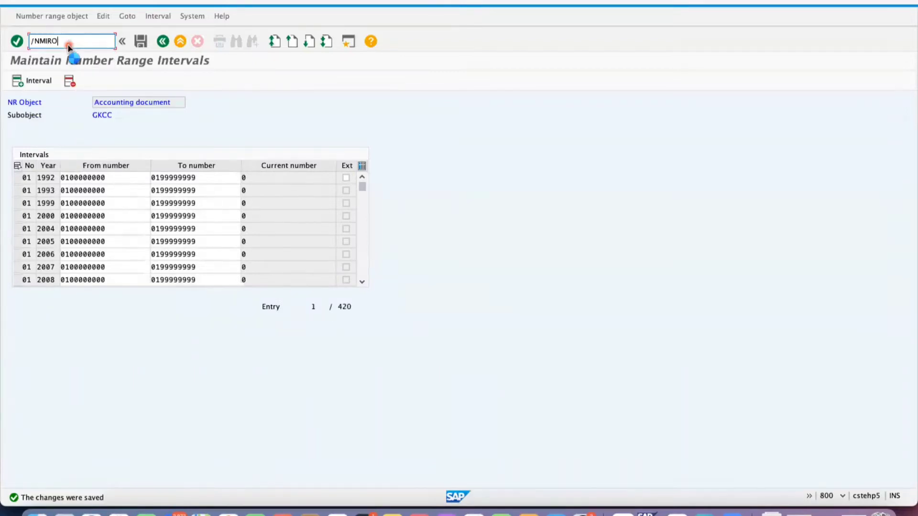
{"action": "key", "text": "Return"}
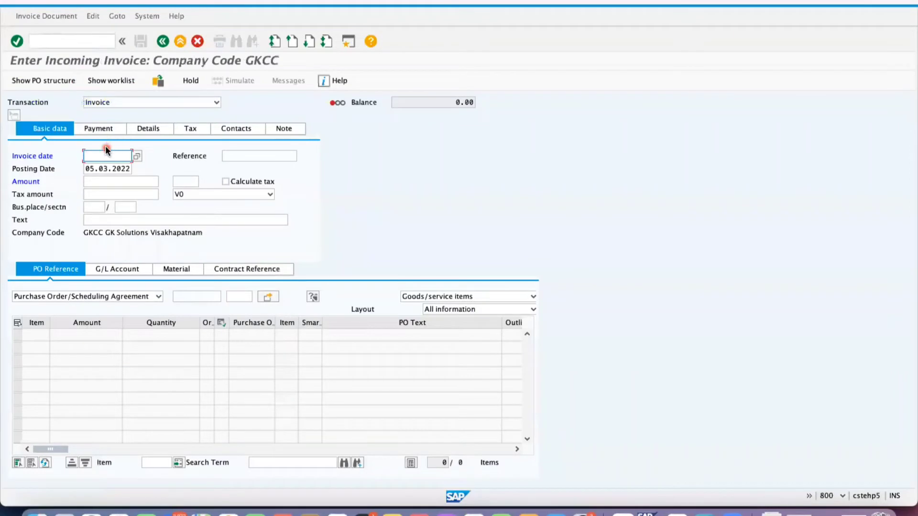
Step: Enter 05.03.2022 as the invoice date and the purchase order number suffixed -01 as the reference
{"action": "type", "text": "05"}
{"action": "key", "text": "Return"}
{"action": "key", "text": "Tab"}
{"action": "type", "text": "6"}
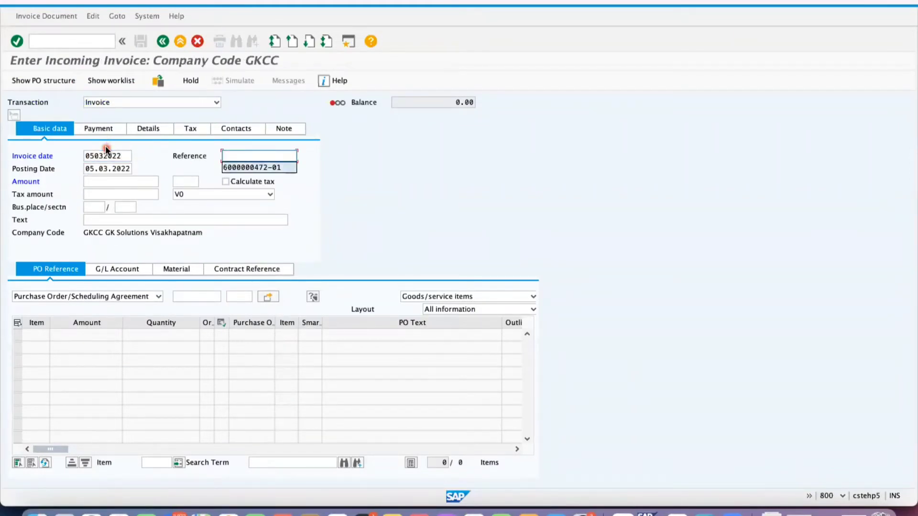
{"action": "key", "text": "Return"}
{"action": "key", "text": "Return"}
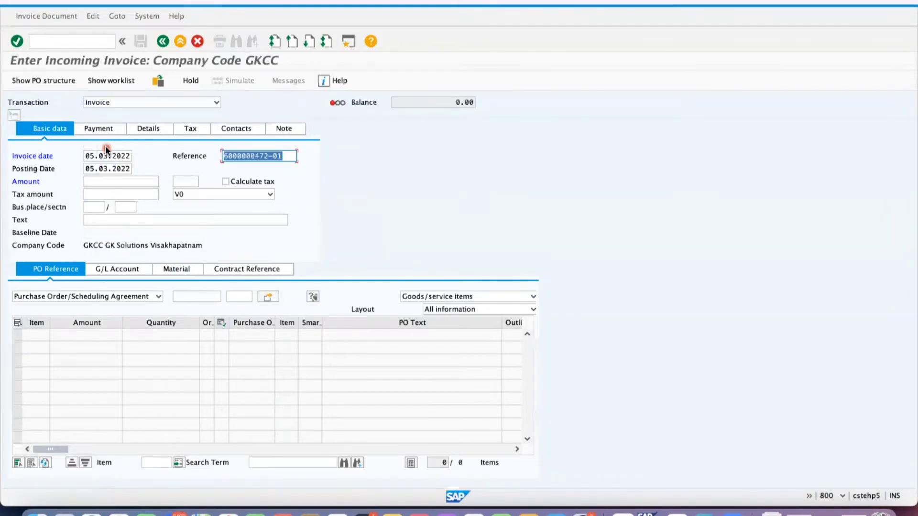
Step: Enter the purchase order number as the PO reference to load its items into the invoice
{"action": "left_click", "coordinate": [187, 297]}
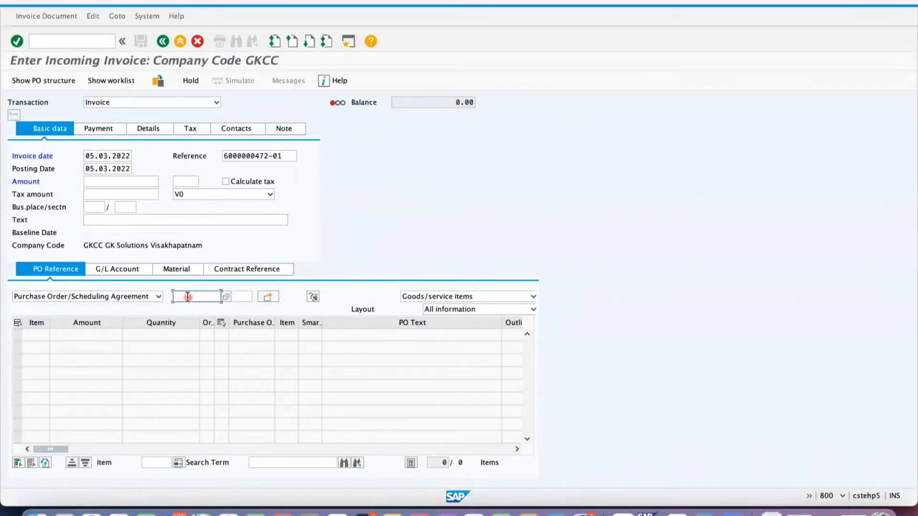
{"action": "key", "text": "BackSpace"}
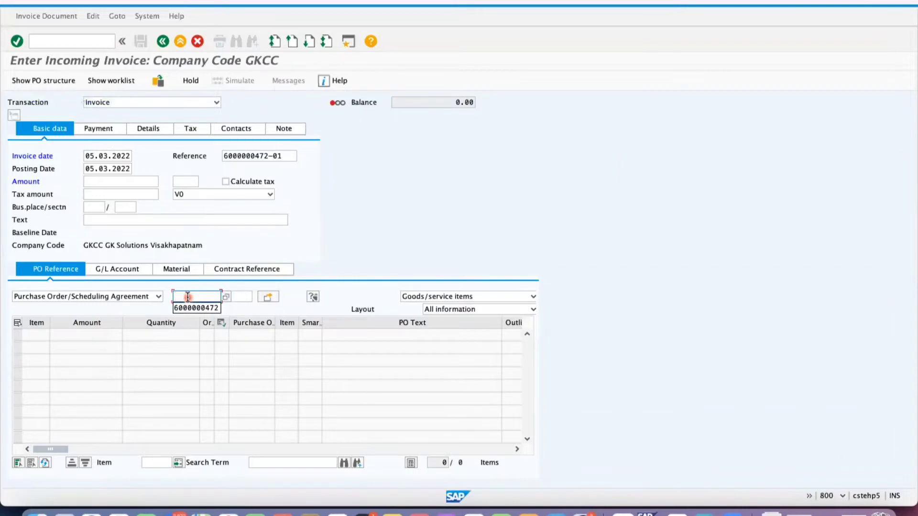
{"action": "key", "text": "Down"}
{"action": "key", "text": "Return"}
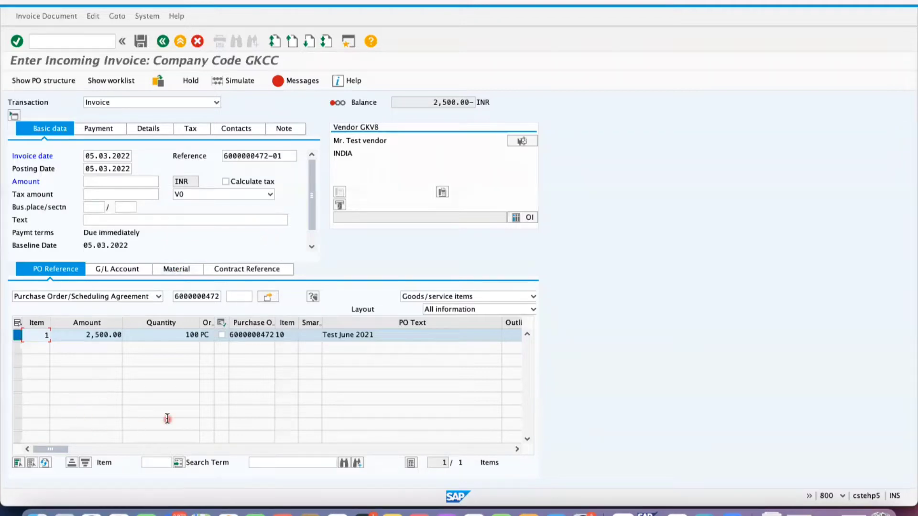
Step: Check the tax code of the invoice's purchase order item and keep V0 selected
{"action": "left_click", "coordinate": [83, 454]}
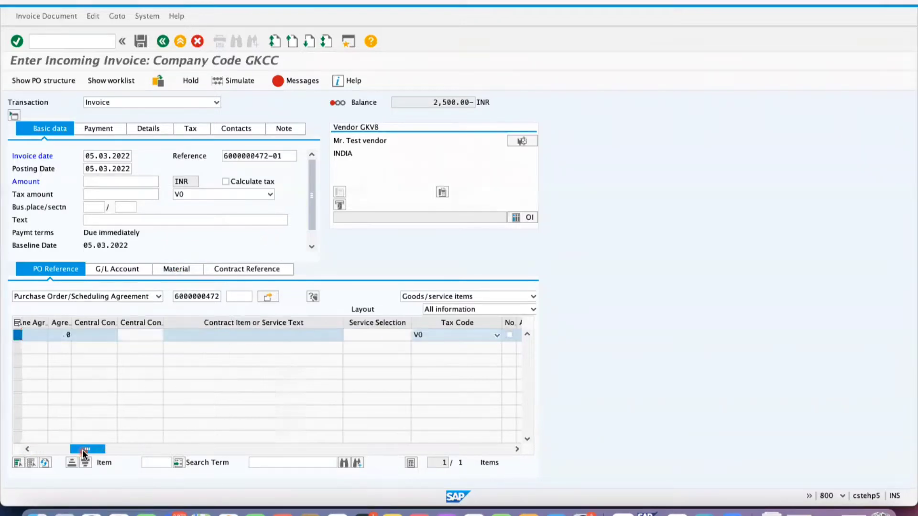
{"action": "left_click", "coordinate": [42, 449]}
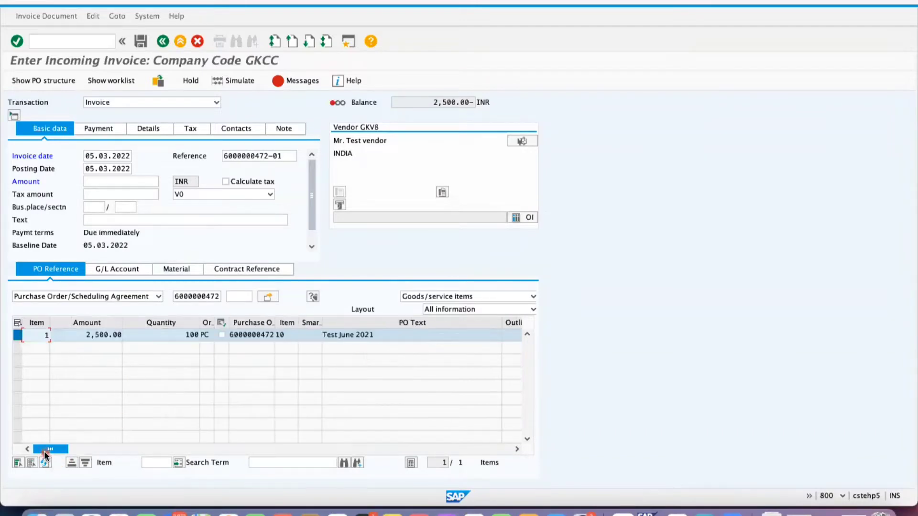
{"action": "left_click", "coordinate": [517, 449]}
{"action": "left_click", "coordinate": [518, 449]}
{"action": "left_click", "coordinate": [518, 449]}
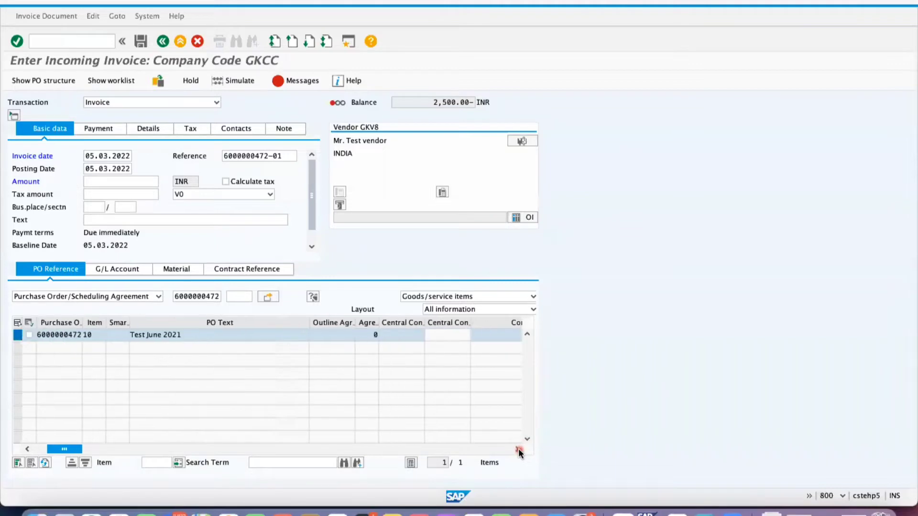
{"action": "left_click", "coordinate": [518, 450]}
{"action": "left_click", "coordinate": [519, 449]}
{"action": "left_click", "coordinate": [519, 449]}
{"action": "left_click", "coordinate": [518, 449]}
{"action": "left_click", "coordinate": [518, 449]}
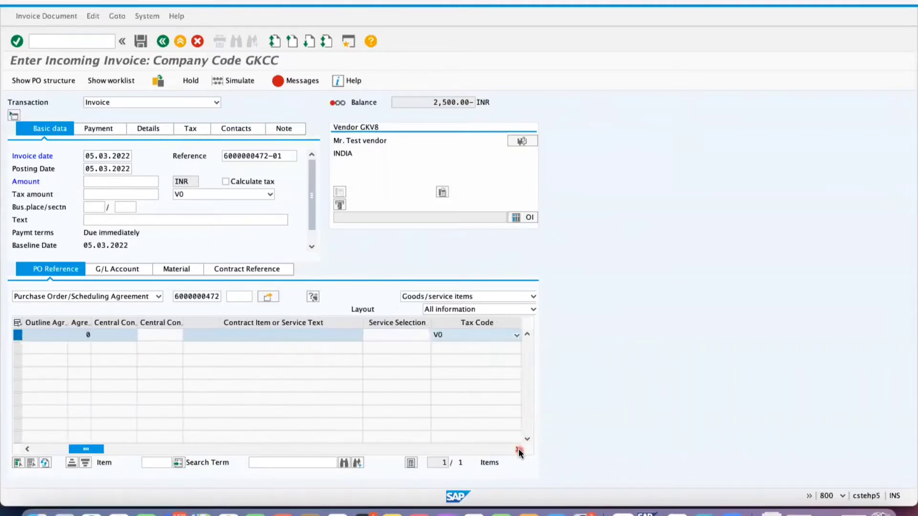
{"action": "left_click", "coordinate": [518, 449]}
{"action": "left_click", "coordinate": [519, 449]}
{"action": "left_click", "coordinate": [402, 333]}
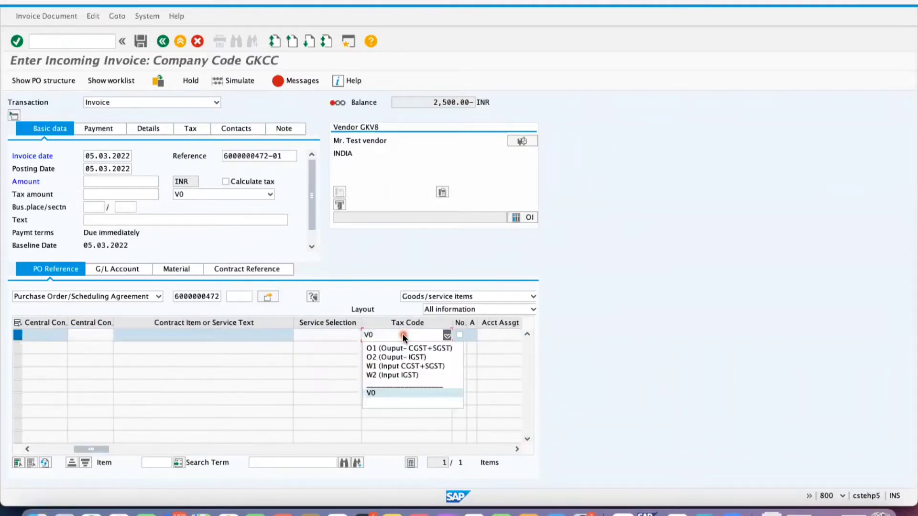
{"action": "left_click", "coordinate": [381, 390]}
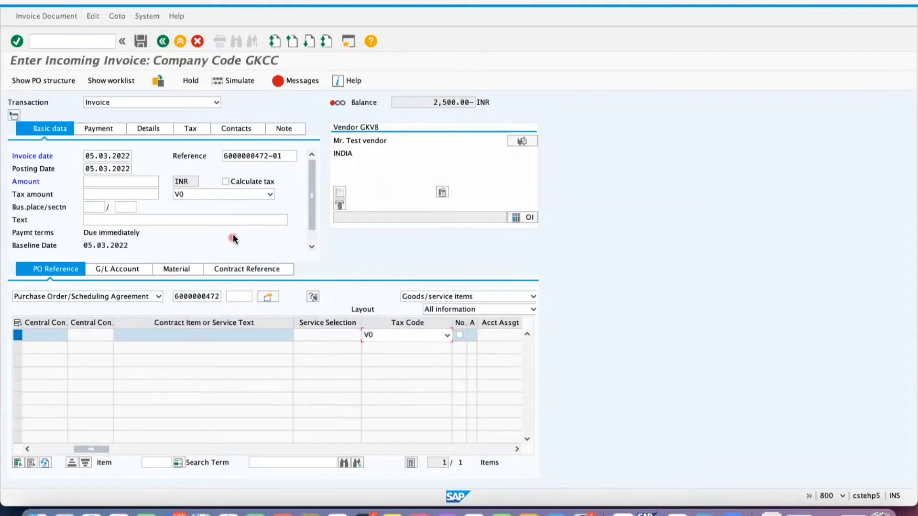
Step: Turn on automatic tax calculation and set the invoice item's tax code to W1 (Input CGST+SGST)
{"action": "left_click", "coordinate": [224, 182]}
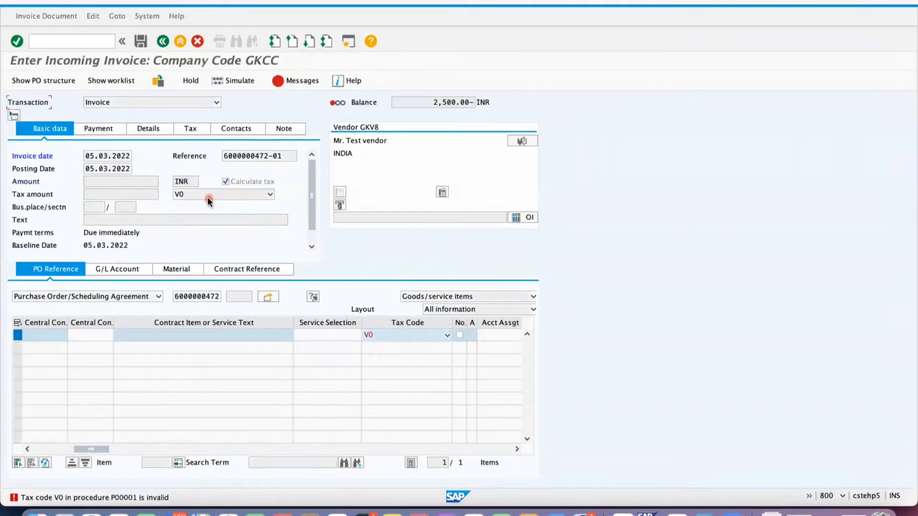
{"action": "left_click", "coordinate": [401, 338]}
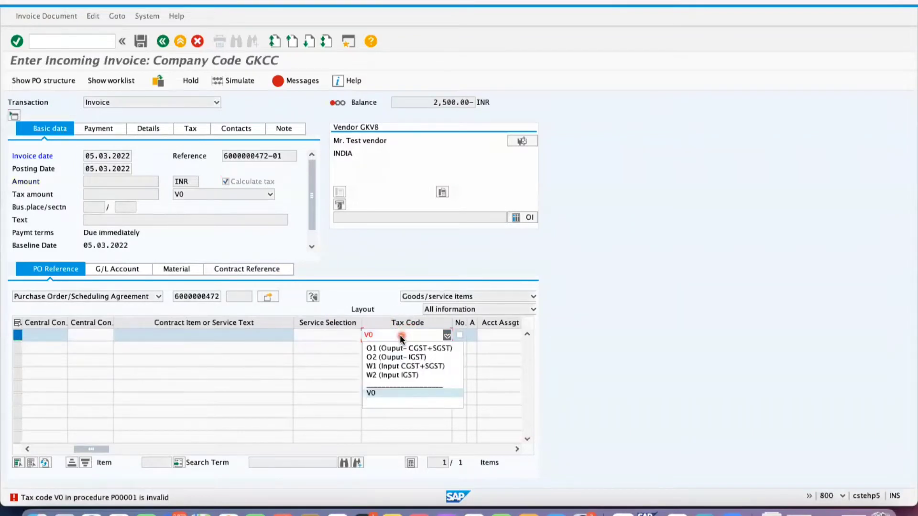
{"action": "left_click", "coordinate": [401, 367]}
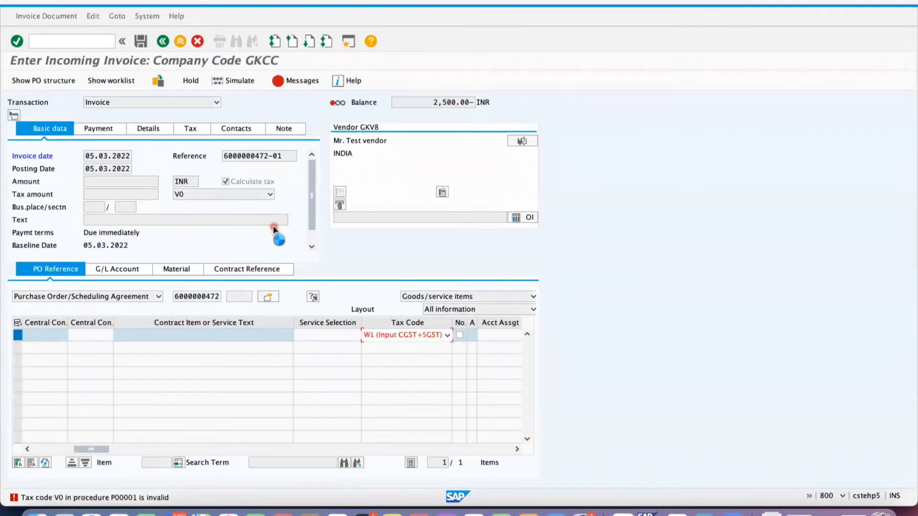
Step: Select the blank tax code in the invoice's basic data and enter 2,500 as the invoice amount
{"action": "left_click", "coordinate": [200, 195]}
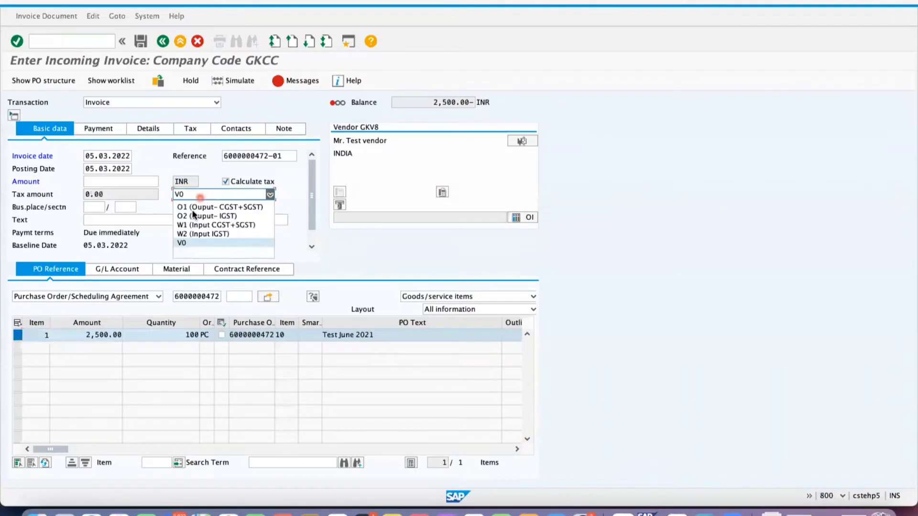
{"action": "left_click", "coordinate": [186, 250]}
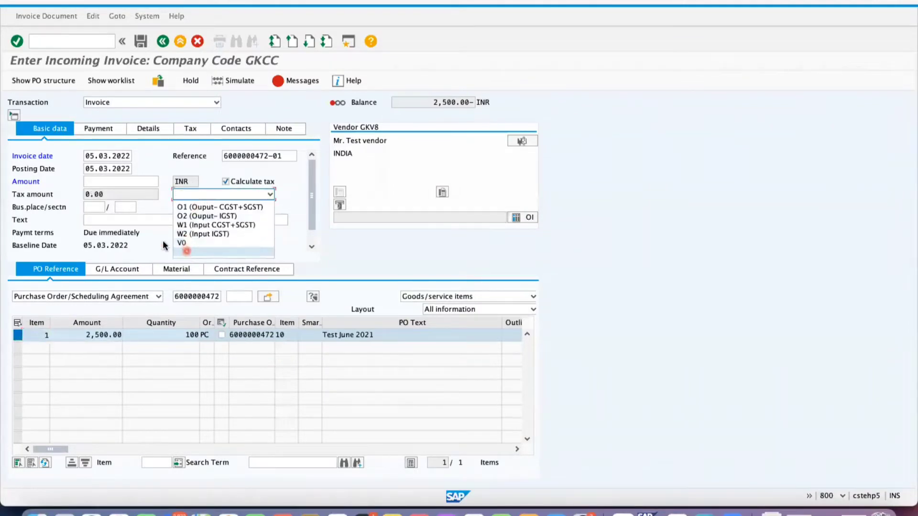
{"action": "left_click", "coordinate": [114, 180]}
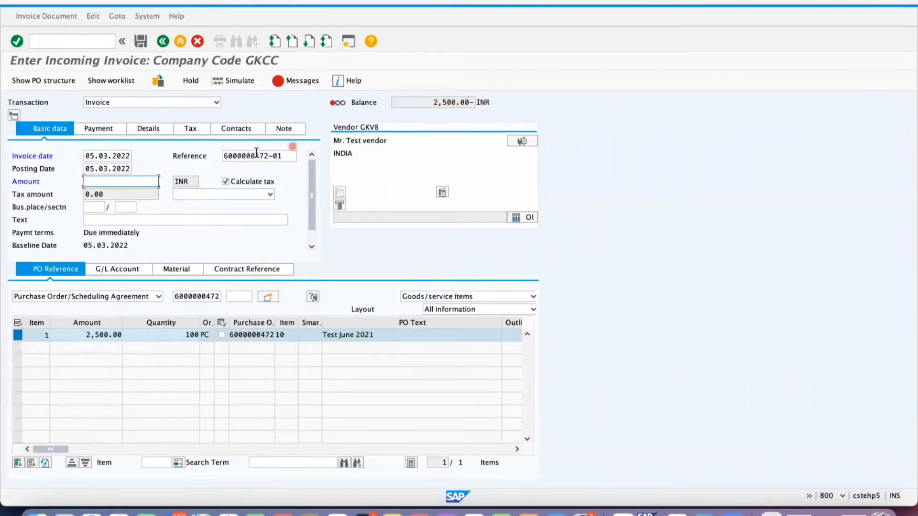
{"action": "type", "text": "2,500"}
{"action": "key", "text": "Return"}
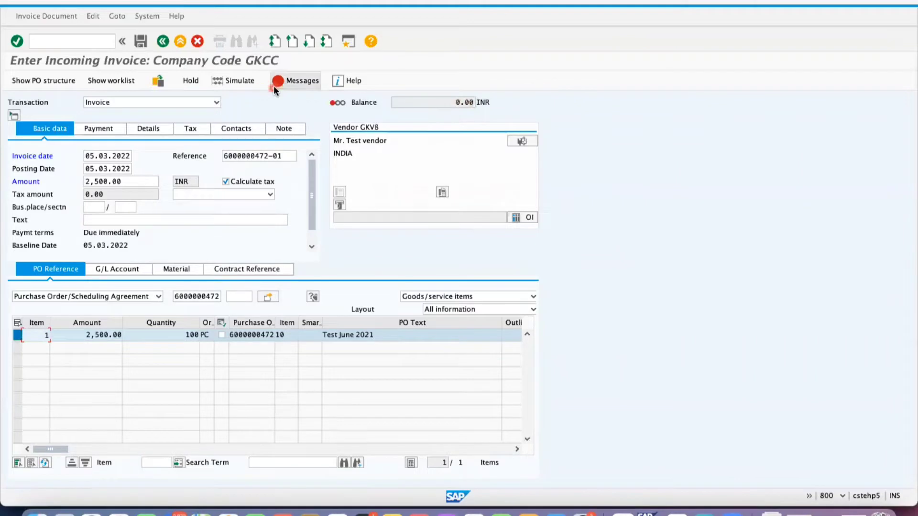
Step: Simulate the invoice posting, return from the simulation and read the posting key T030B messages in the verification log
{"action": "left_click", "coordinate": [241, 82]}
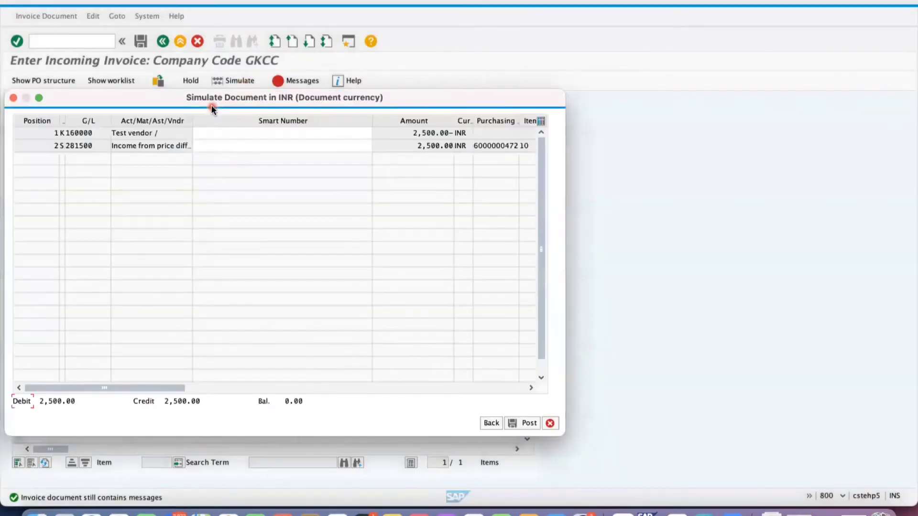
{"action": "left_click", "coordinate": [491, 424]}
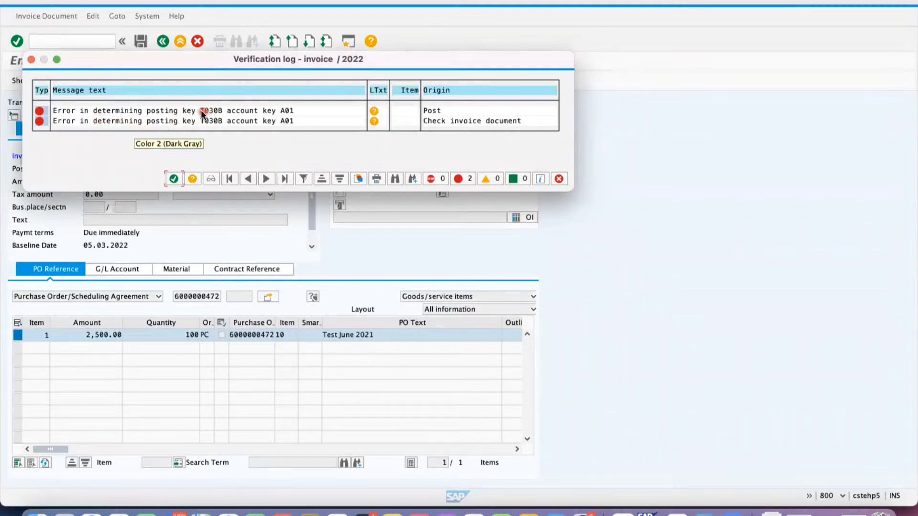
{"action": "left_click_drag", "start_coordinate": [199, 111], "coordinate": [223, 110]}
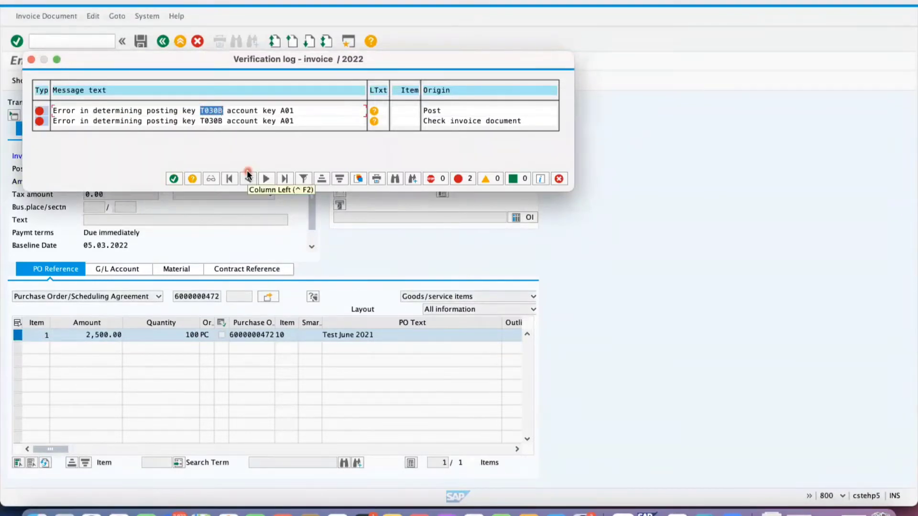
{"action": "left_click", "coordinate": [174, 180]}
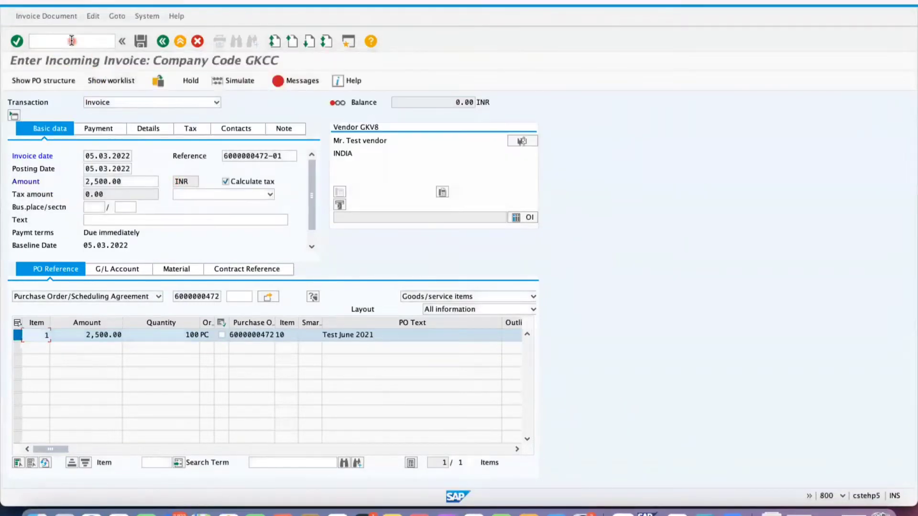
Step: Leave the incoming invoice and go to transaction OB40 for the tax account configuration
{"action": "left_click", "coordinate": [72, 41]}
{"action": "type", "text": "/N"}
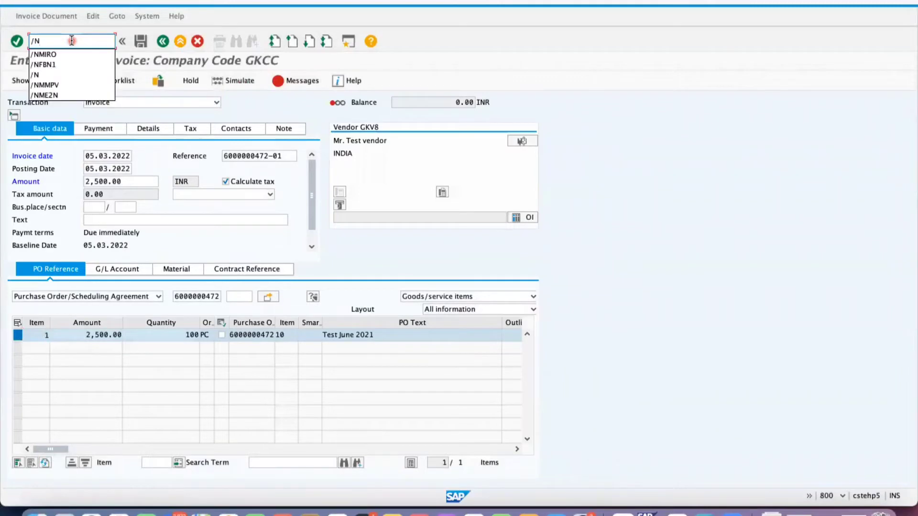
{"action": "type", "text": "OB40"}
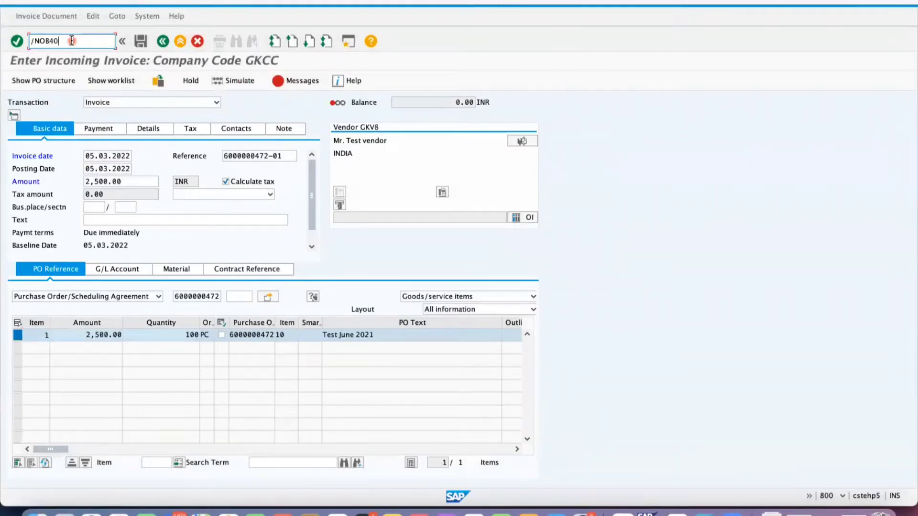
{"action": "key", "text": "Return"}
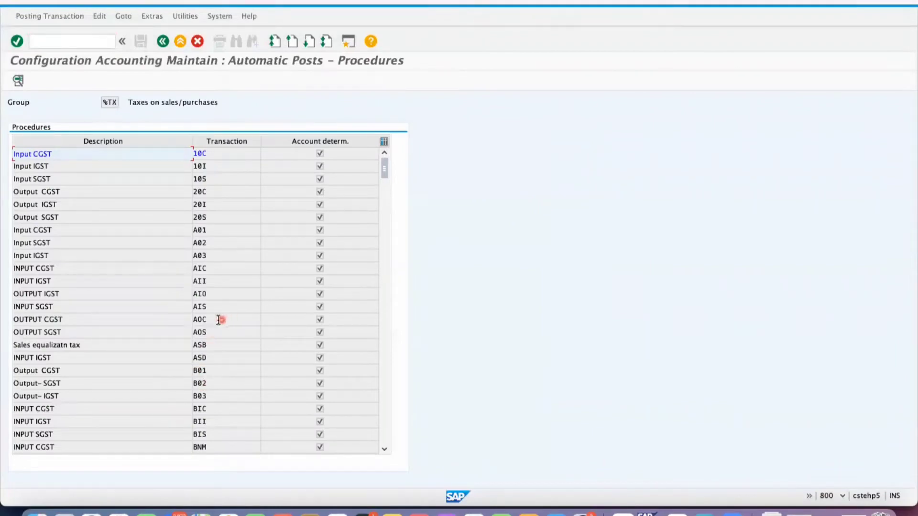
Step: Open the Input CGST procedure A01 for chart of accounts INT and save its account determination rules
{"action": "left_click", "coordinate": [200, 232]}
{"action": "double_click", "coordinate": [201, 233]}
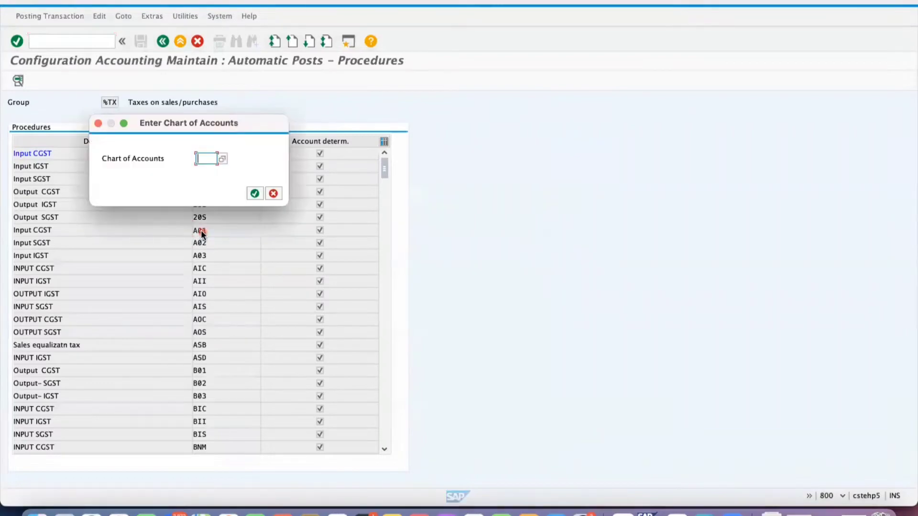
{"action": "type", "text": "INT"}
{"action": "key", "text": "Return"}
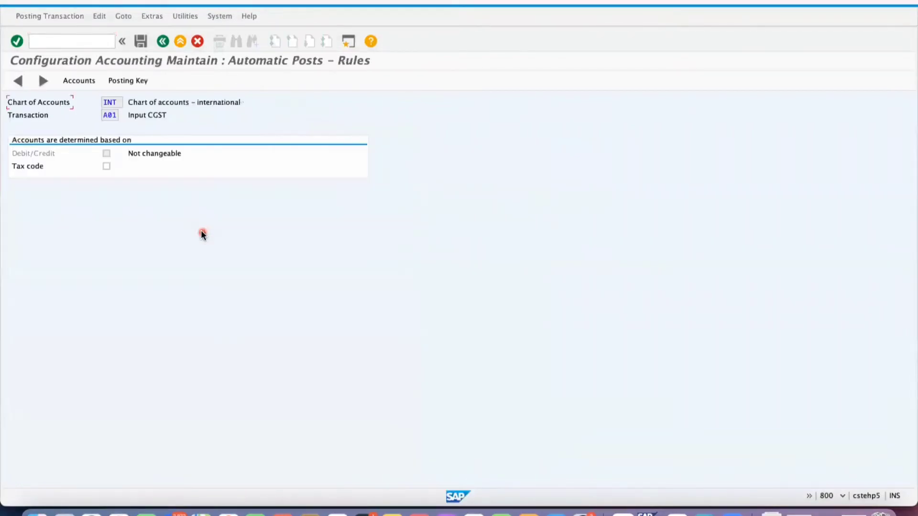
{"action": "left_click", "coordinate": [130, 83]}
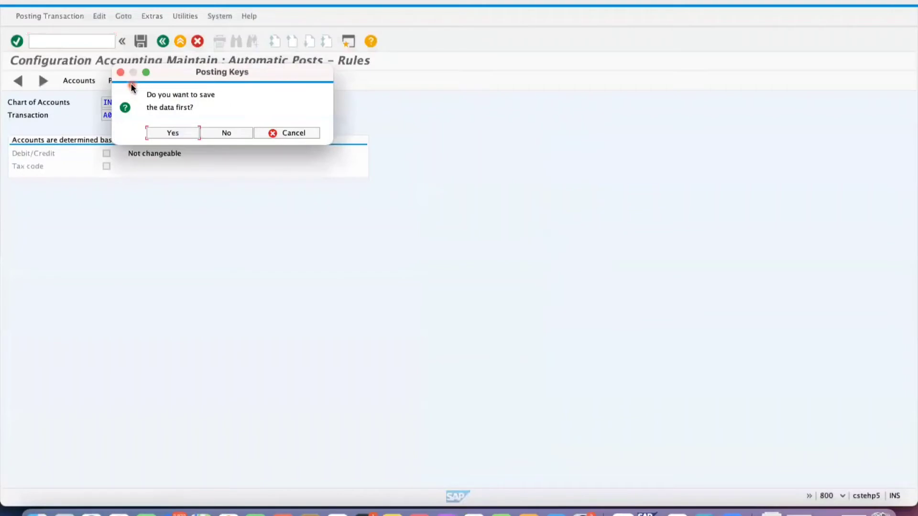
{"action": "left_click", "coordinate": [174, 133]}
Step: Try to assign the G/L account Accounts Payable - Subsidiaries, due 1-5 yrs to Input CGST (A01)
{"action": "left_click", "coordinate": [34, 166]}
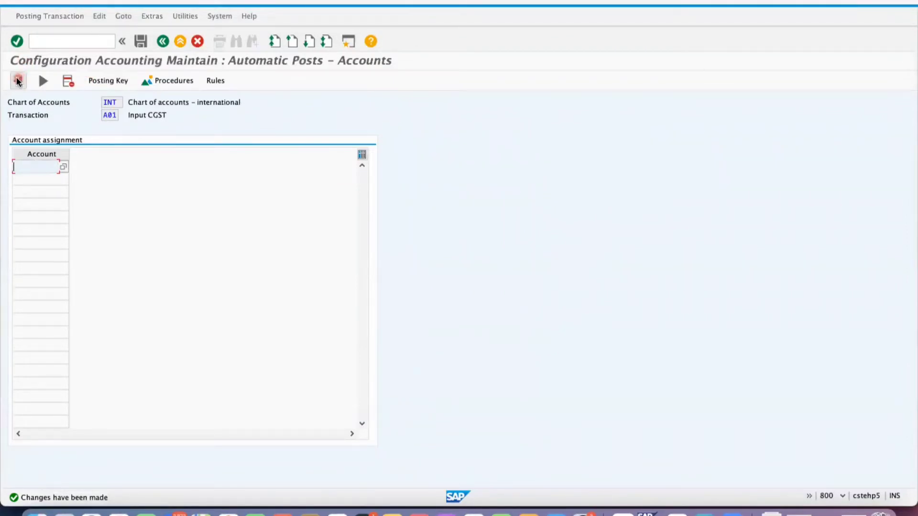
{"action": "left_click", "coordinate": [64, 167]}
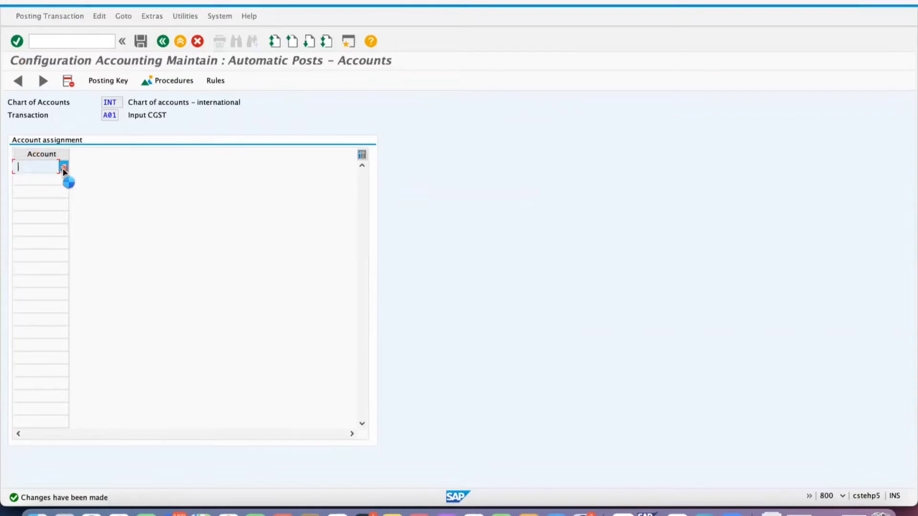
{"action": "left_click", "coordinate": [189, 174]}
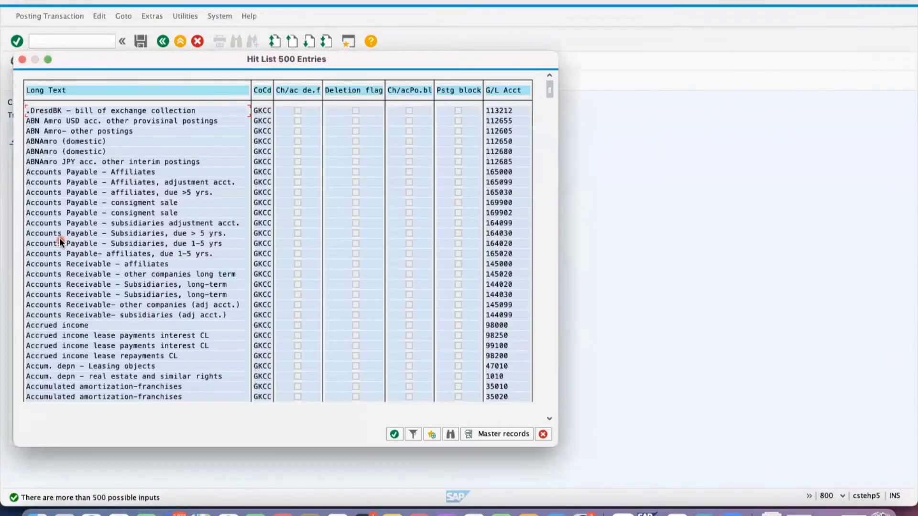
{"action": "double_click", "coordinate": [192, 243]}
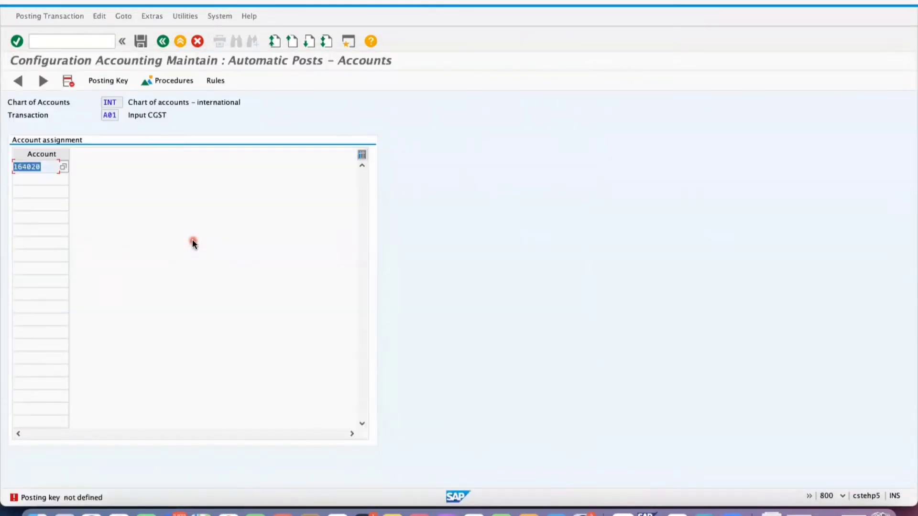
Step: Try to go from the A01 account assignment to its posting keys, and cancel out of the configuration
{"action": "left_click", "coordinate": [108, 81]}
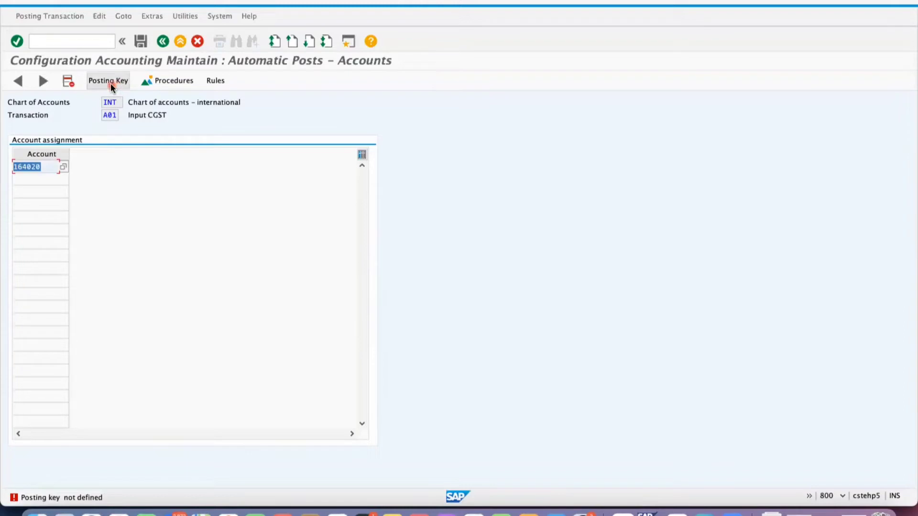
{"action": "left_click", "coordinate": [111, 83]}
{"action": "left_click", "coordinate": [42, 85]}
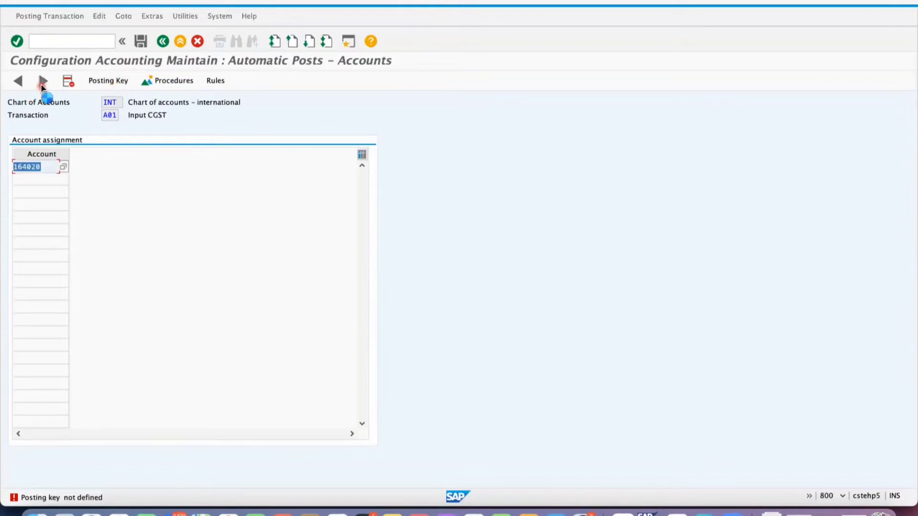
{"action": "left_click", "coordinate": [127, 81]}
{"action": "left_click", "coordinate": [197, 42]}
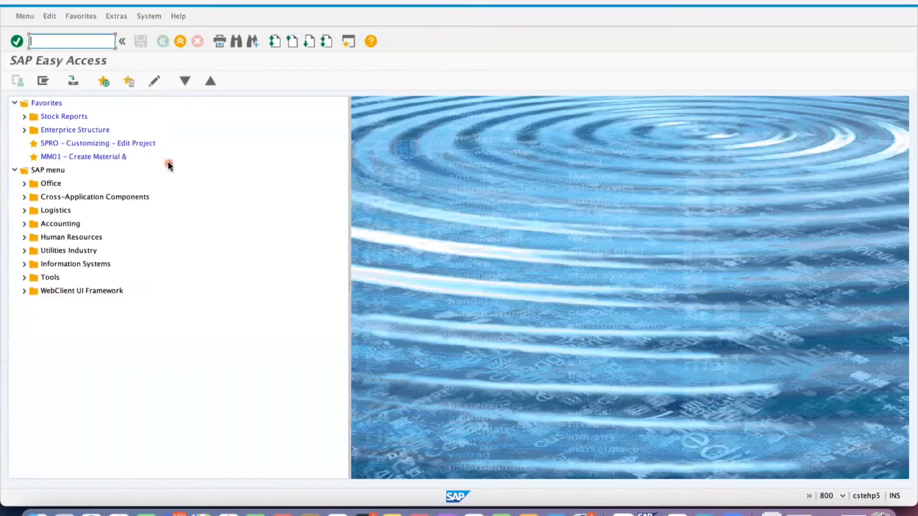
Step: Return to the automatic posting procedures for taxes on sales/purchases and open A01 for chart of accounts INT
{"action": "type", "text": "OB"}
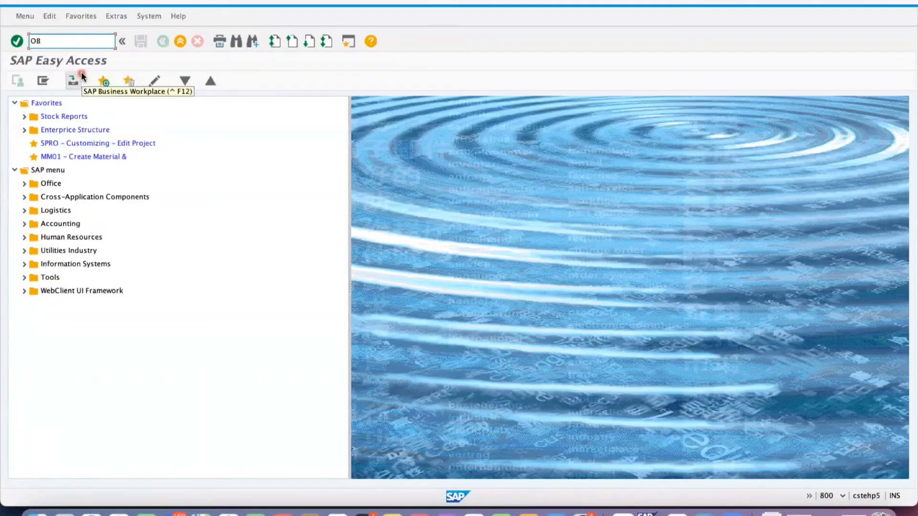
{"action": "type", "text": "YC"}
{"action": "key", "text": "Return"}
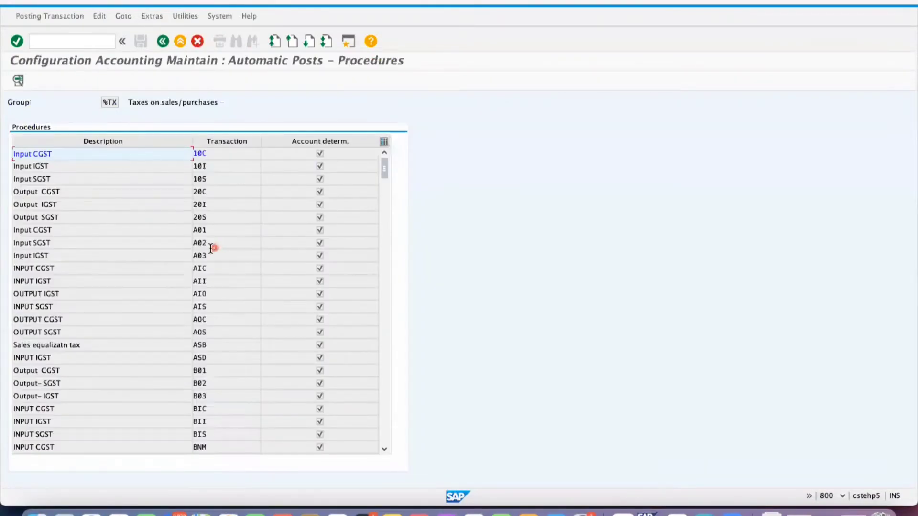
{"action": "double_click", "coordinate": [202, 235]}
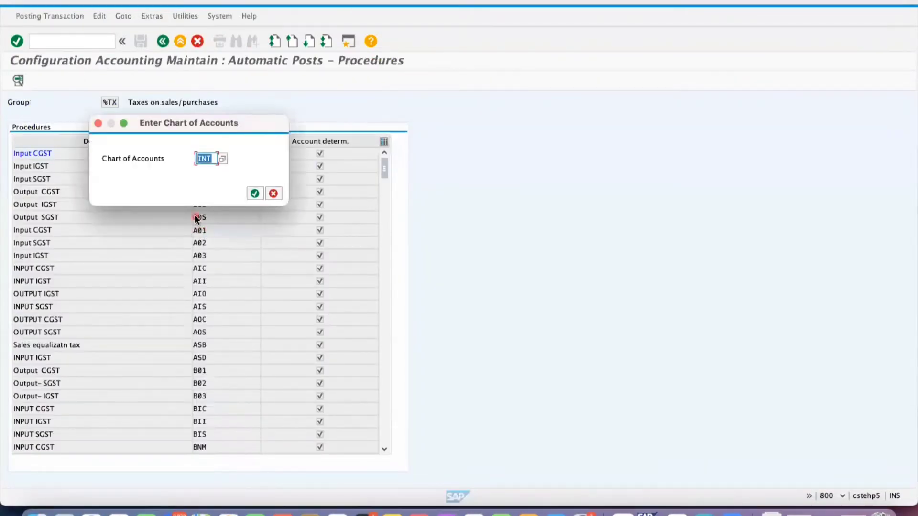
{"action": "key", "text": "Return"}
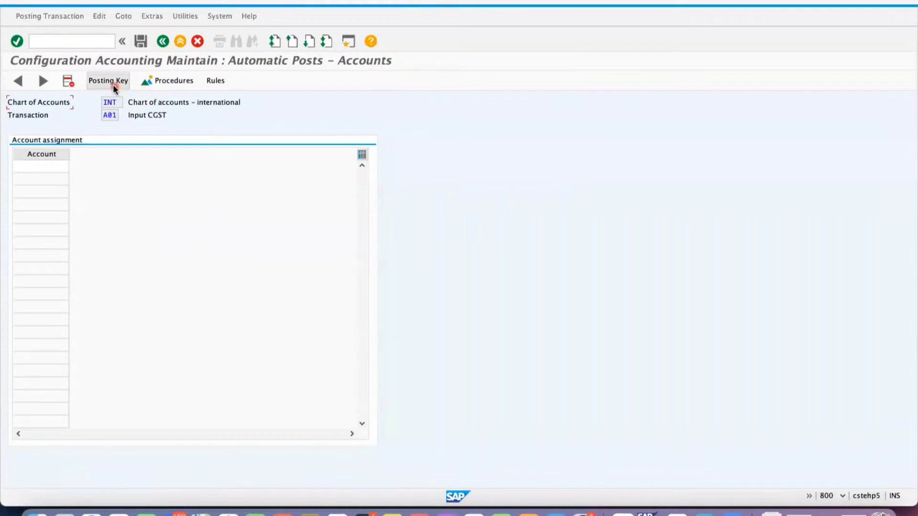
Step: Open the posting keys of Input CGST (A01) and look through the available debit posting keys
{"action": "left_click", "coordinate": [114, 85]}
{"action": "left_click", "coordinate": [119, 153]}
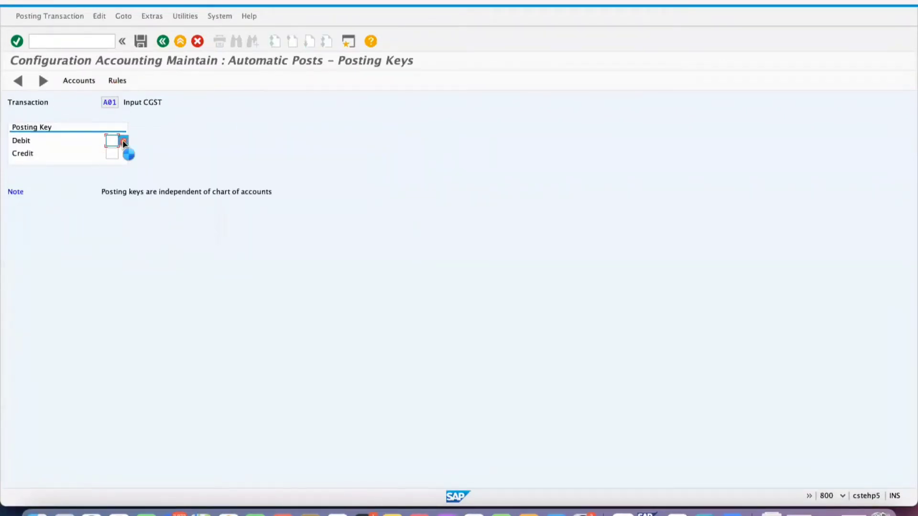
{"action": "left_click", "coordinate": [123, 141]}
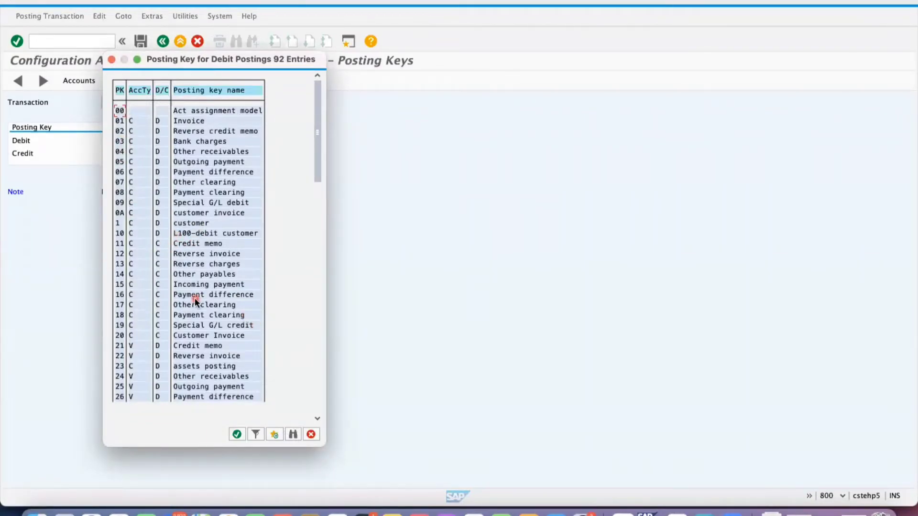
{"action": "left_click", "coordinate": [114, 61]}
Step: Open transaction OB40 in a separate session and display the account assignment of Input CGST (10C) for chart of accounts INT
{"action": "left_click", "coordinate": [54, 43]}
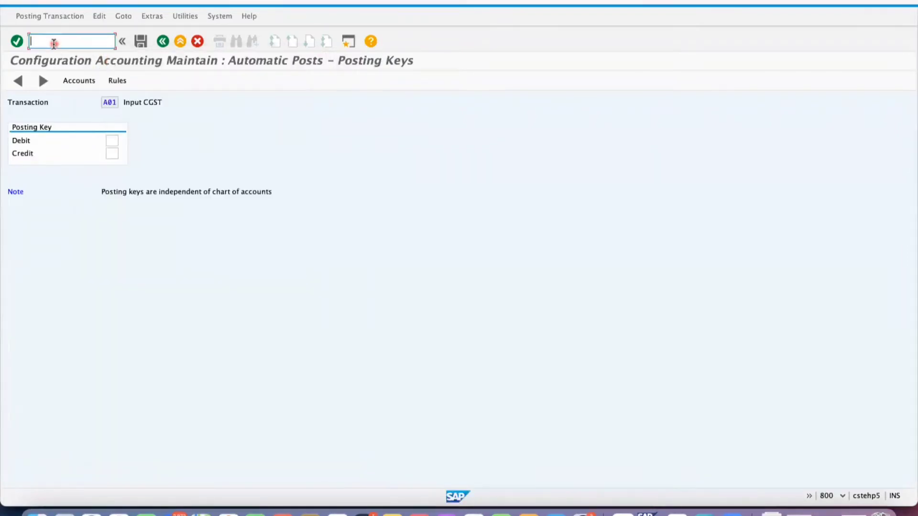
{"action": "type", "text": "/OOB40"}
{"action": "key", "text": "Return"}
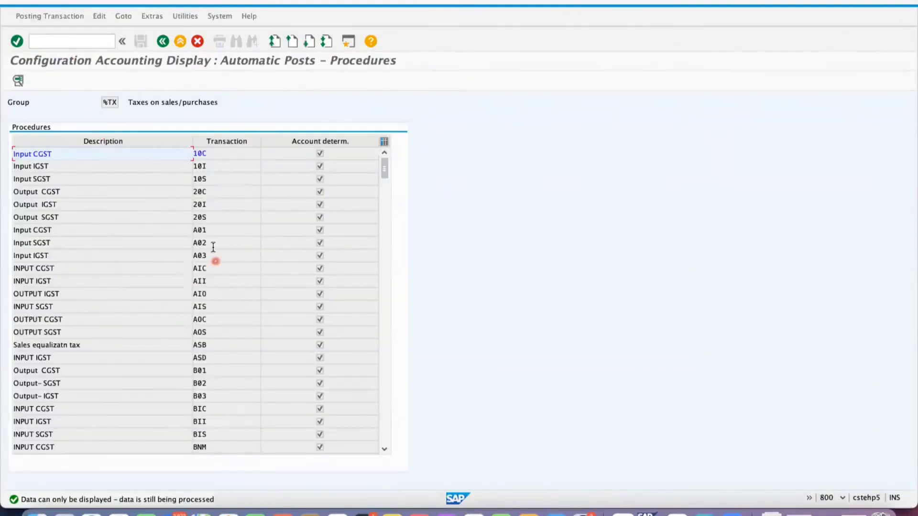
{"action": "double_click", "coordinate": [200, 153]}
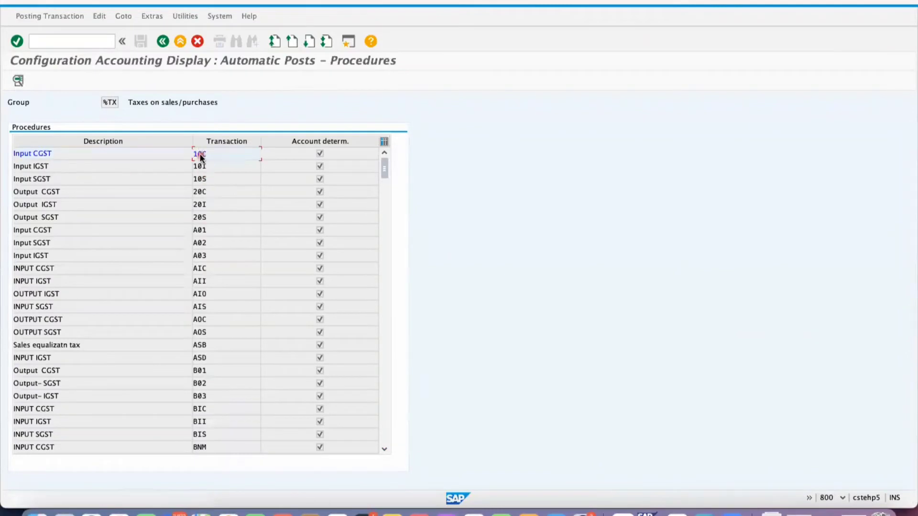
{"action": "key", "text": "Return"}
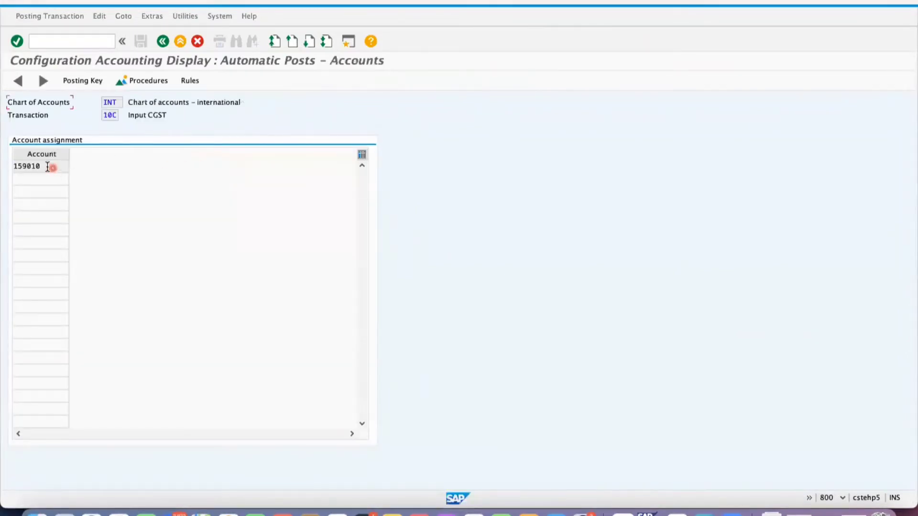
Step: Check the debit and credit posting keys of Input CGST (10C), and return to the A01 posting keys
{"action": "left_click", "coordinate": [90, 80]}
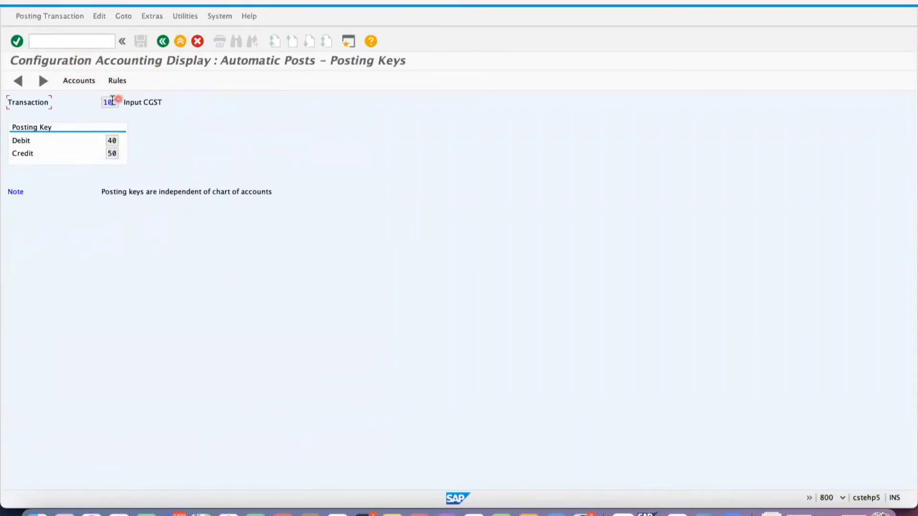
{"action": "left_click", "coordinate": [120, 80]}
{"action": "left_click", "coordinate": [88, 82]}
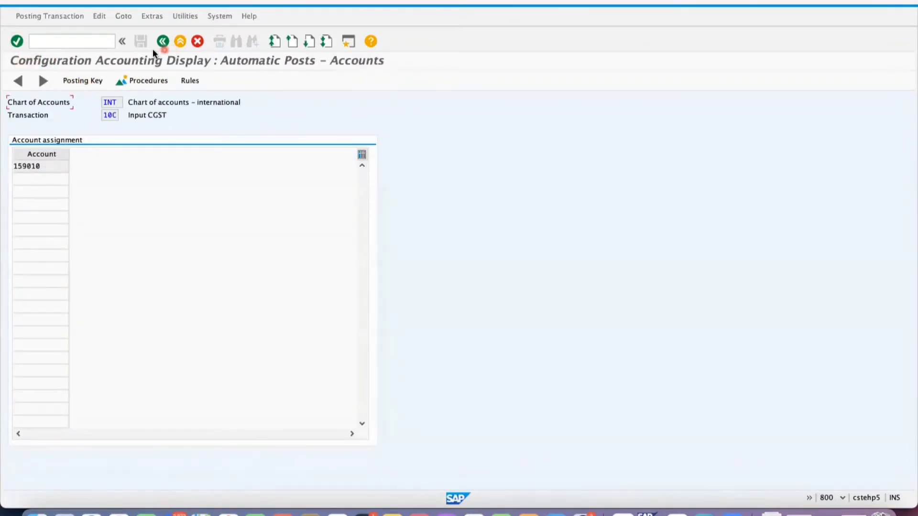
{"action": "left_click", "coordinate": [164, 41]}
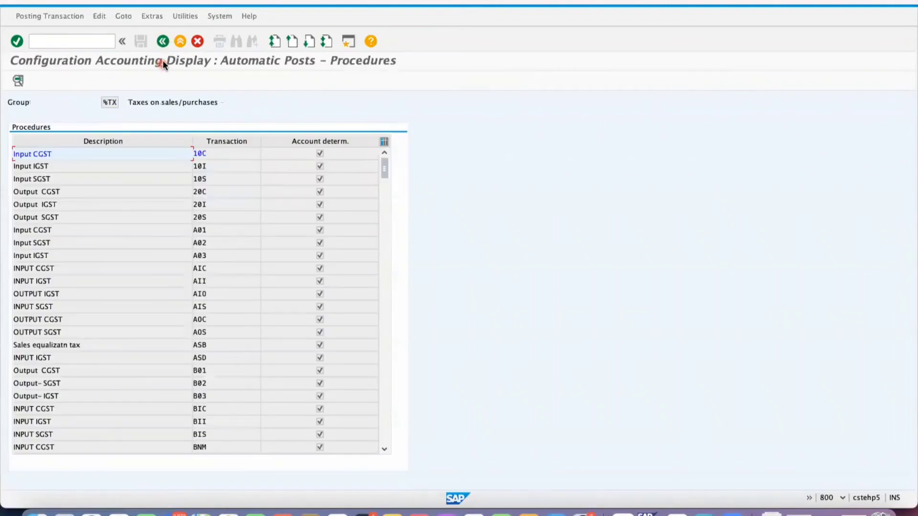
{"action": "left_click", "coordinate": [164, 41]}
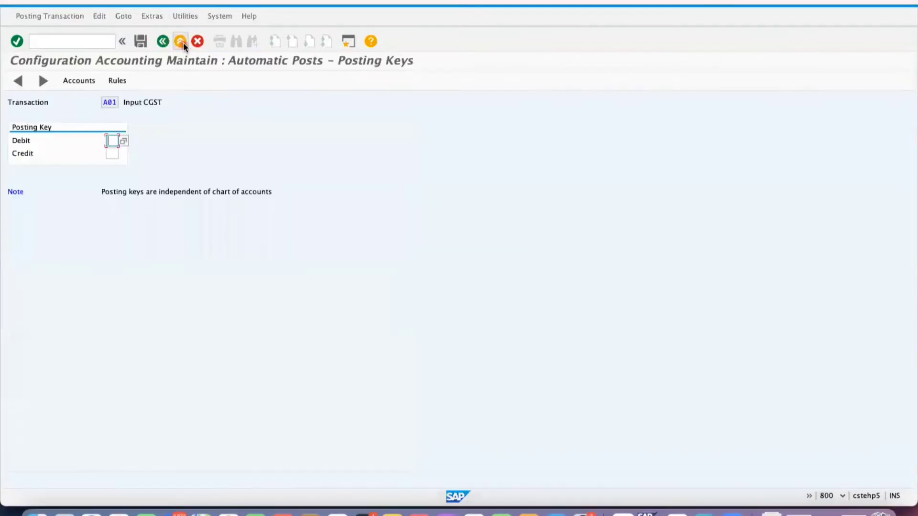
Step: Set the A01 posting keys to debit 40 and credit 50, and save them on the way to the account assignment
{"action": "left_click", "coordinate": [172, 126]}
{"action": "type", "text": "40"}
{"action": "key", "text": "Tab"}
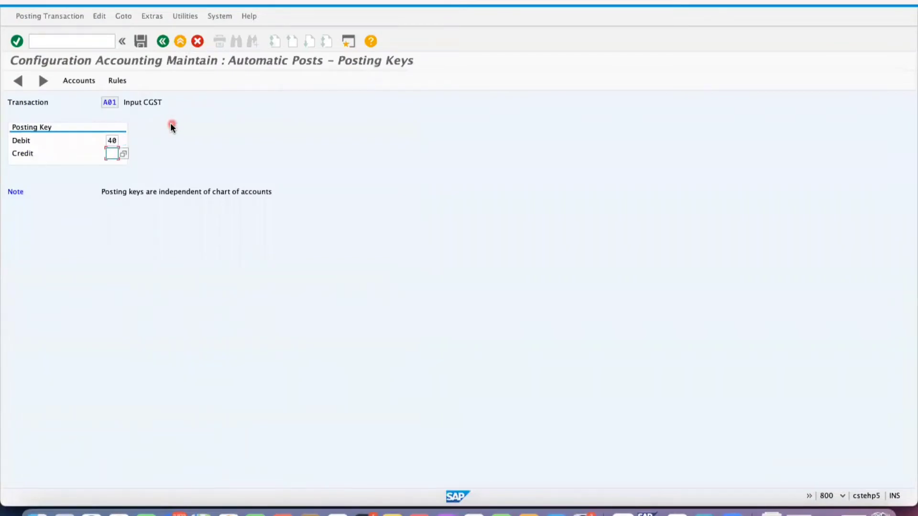
{"action": "type", "text": "50"}
{"action": "key", "text": "Return"}
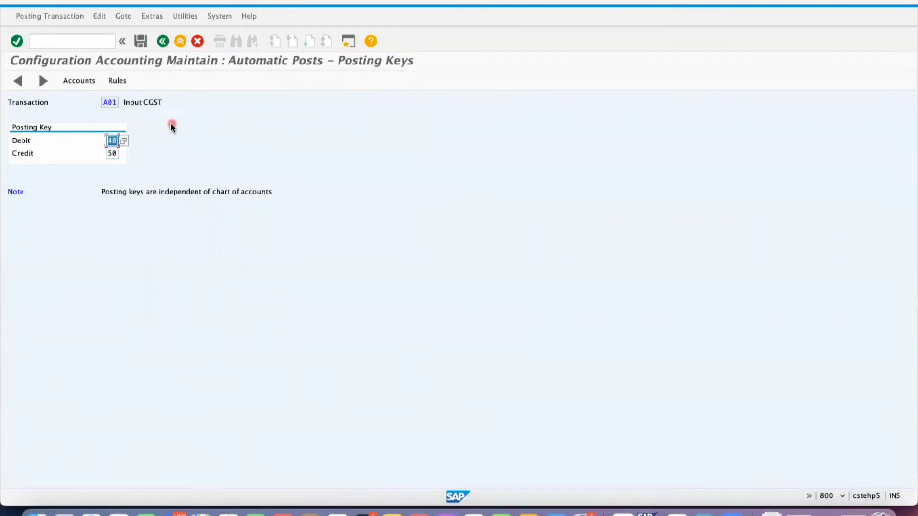
{"action": "left_click", "coordinate": [81, 81]}
{"action": "left_click", "coordinate": [164, 136]}
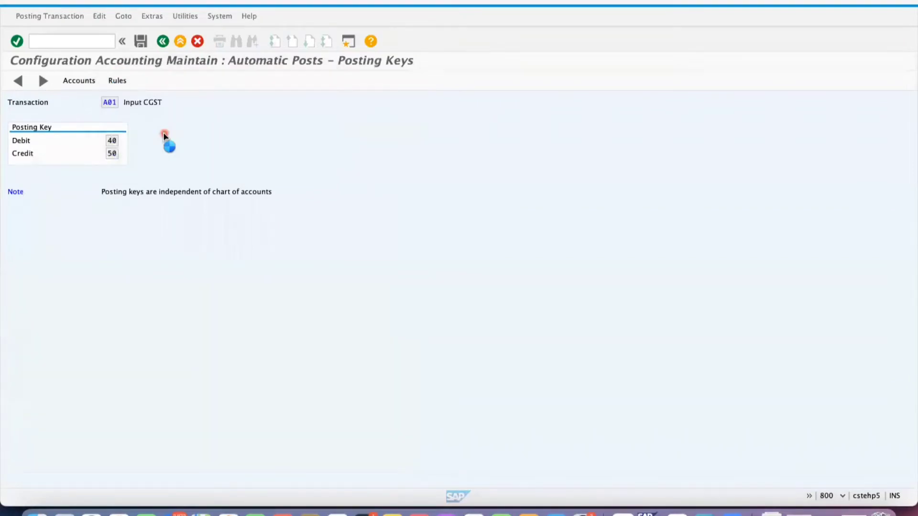
{"action": "left_click", "coordinate": [188, 116]}
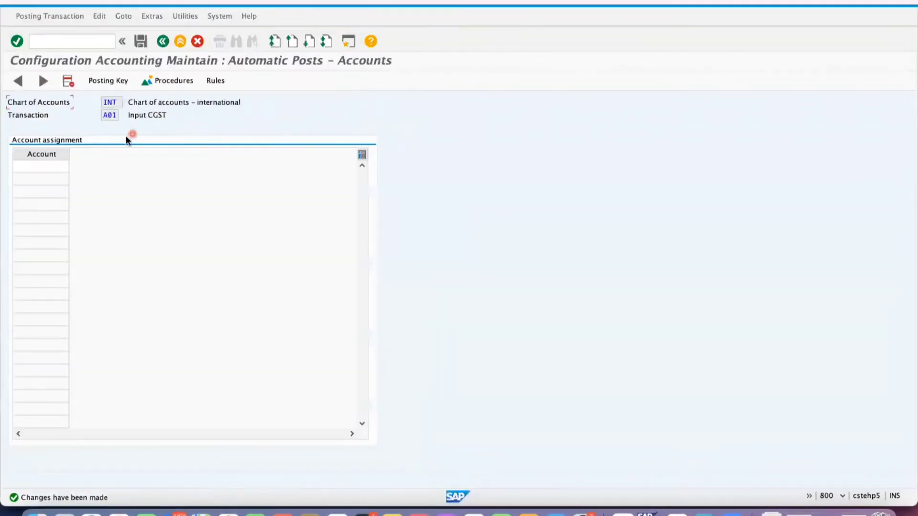
Step: Search the G/L accounts of company code GKCC for "TAX" to fill the A01 account assignment
{"action": "left_click", "coordinate": [42, 167]}
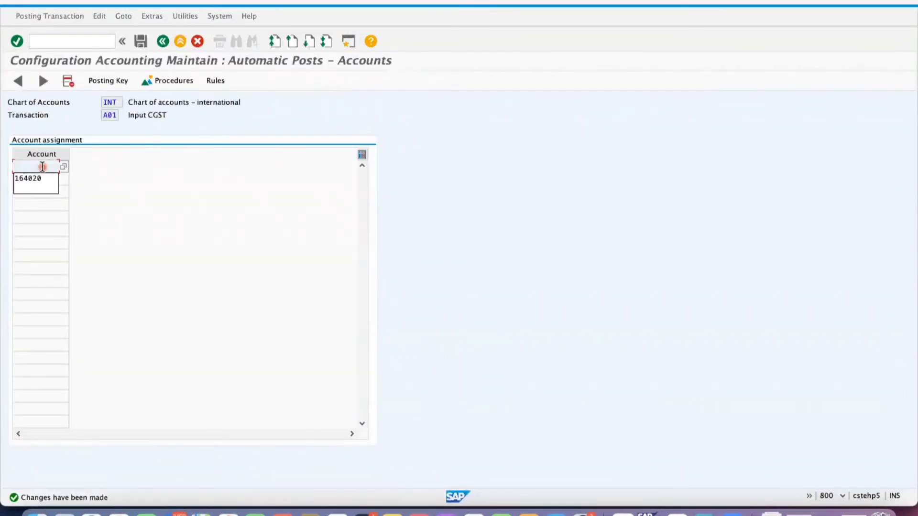
{"action": "key", "text": "Down"}
{"action": "left_click", "coordinate": [63, 166]}
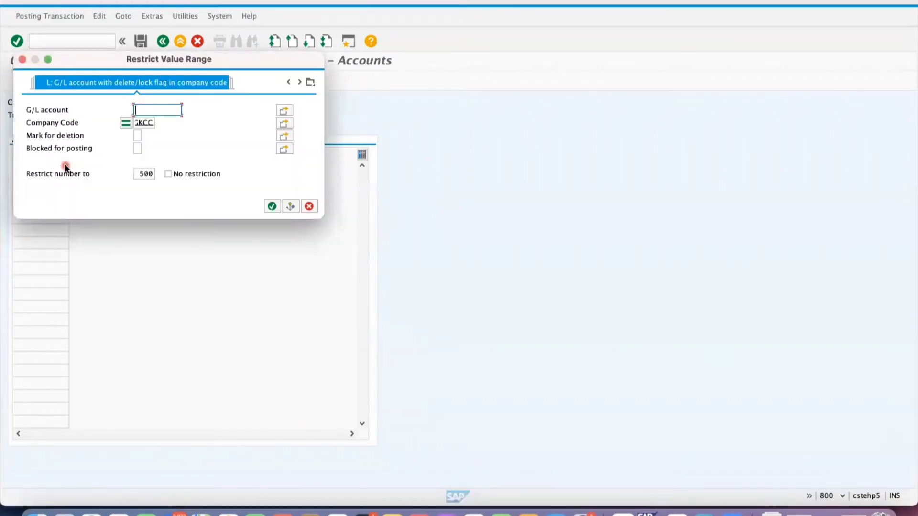
{"action": "key", "text": "Return"}
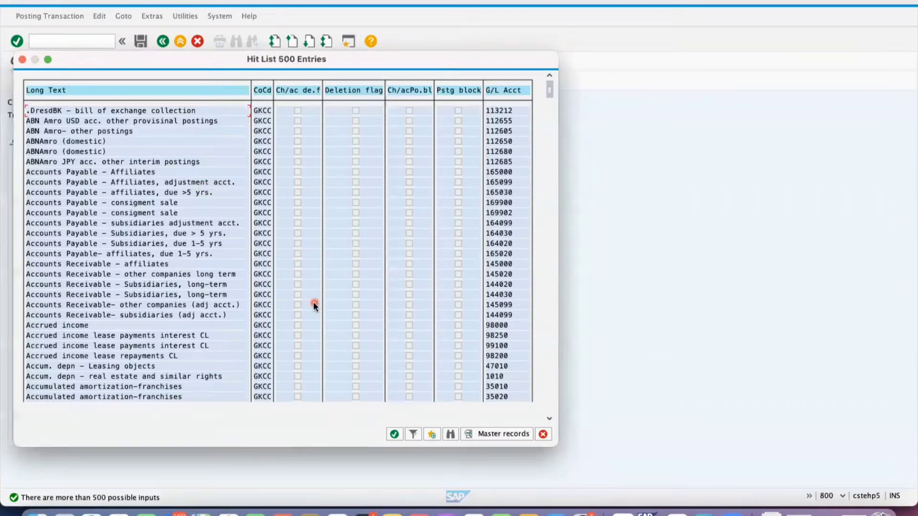
{"action": "left_click", "coordinate": [451, 435]}
{"action": "type", "text": "TAX"}
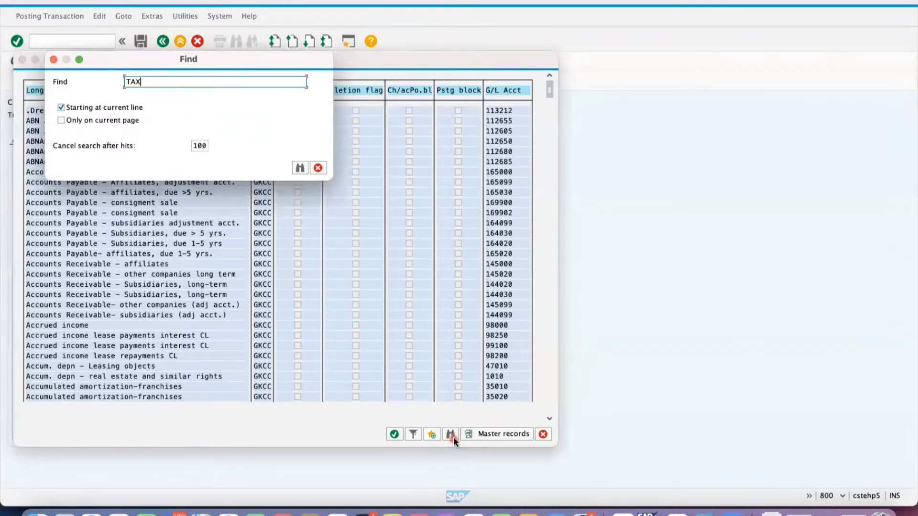
{"action": "key", "text": "Return"}
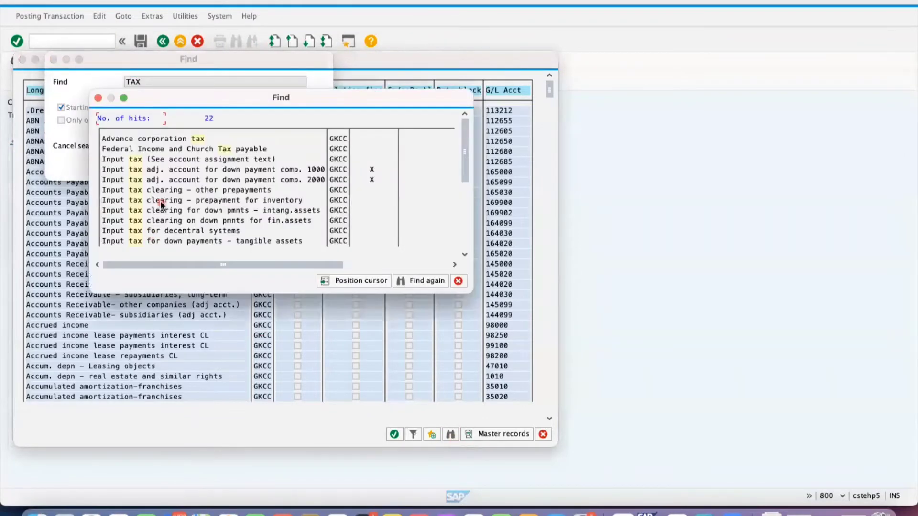
Step: Assign G/L account 154000, Input tax (See account assignment text), to A01 and save it to the TESTING customizing request
{"action": "left_click", "coordinate": [176, 189]}
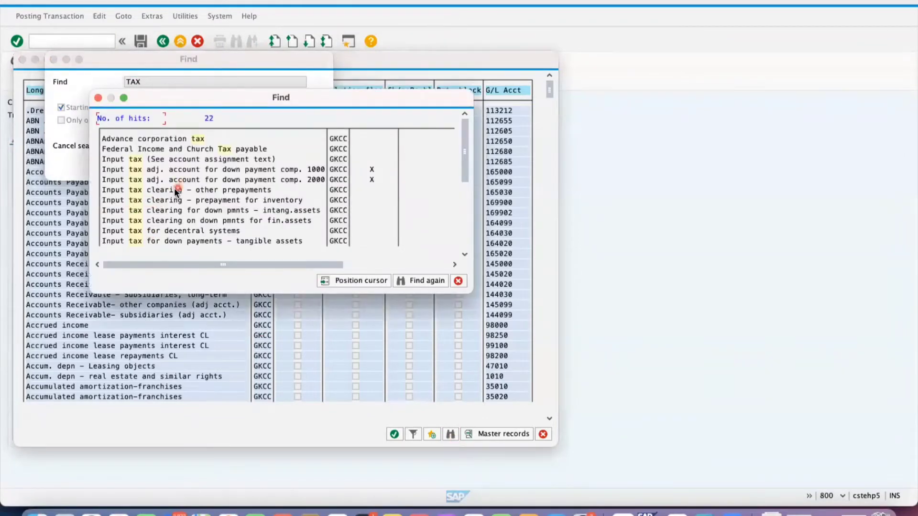
{"action": "double_click", "coordinate": [199, 159]}
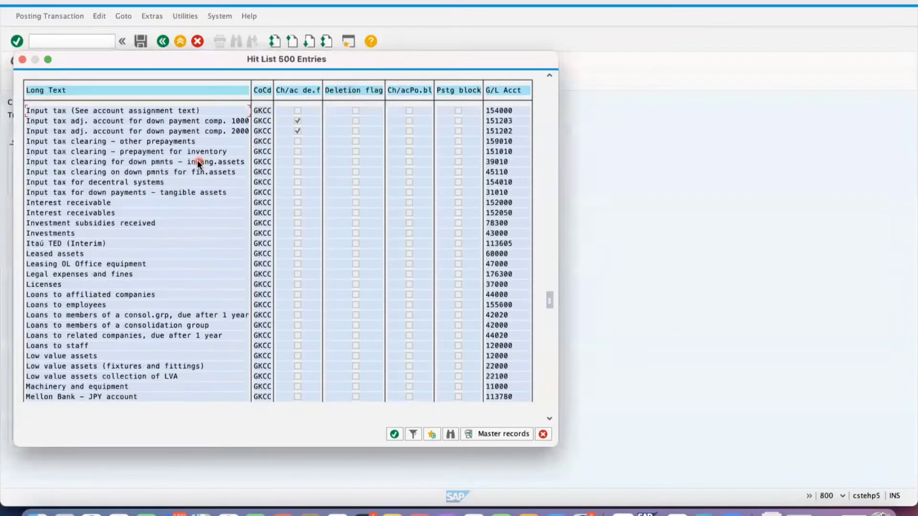
{"action": "double_click", "coordinate": [152, 112]}
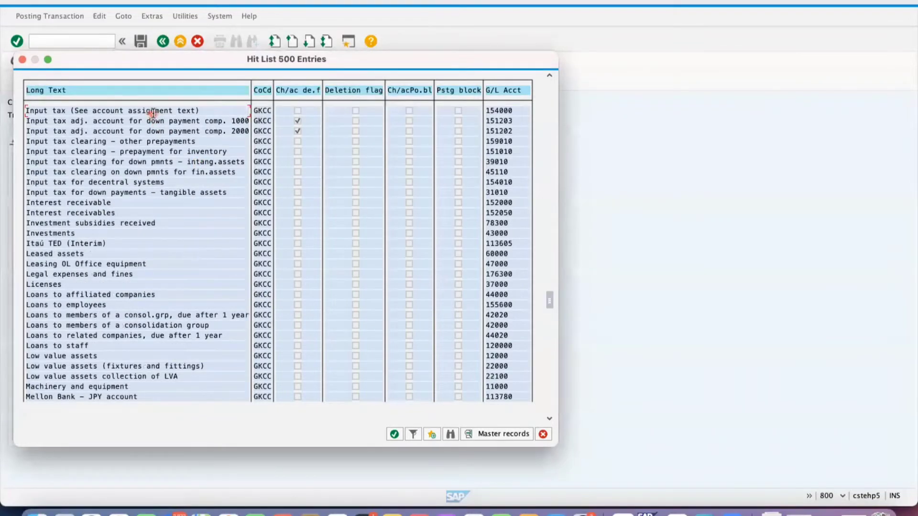
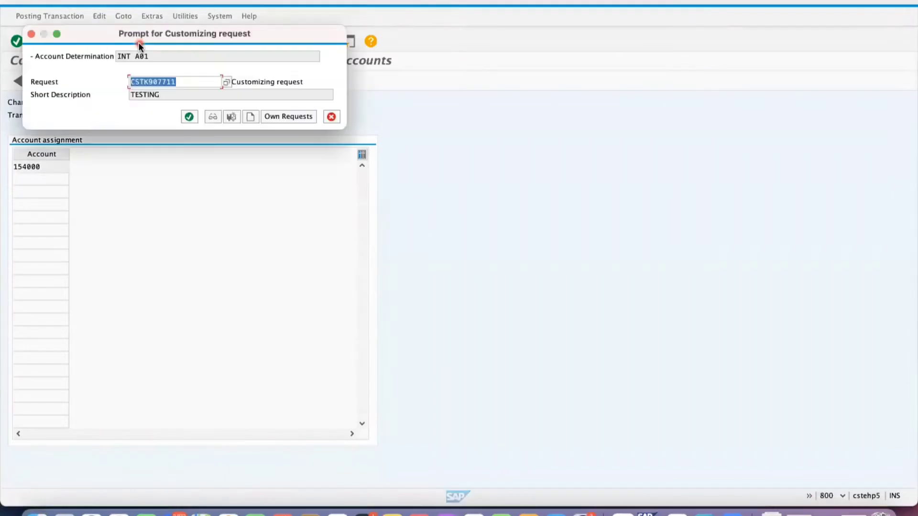
{"action": "left_click", "coordinate": [188, 117]}
Step: Open transaction SE16N and load the standard posting keys table T030B
{"action": "left_click", "coordinate": [66, 43]}
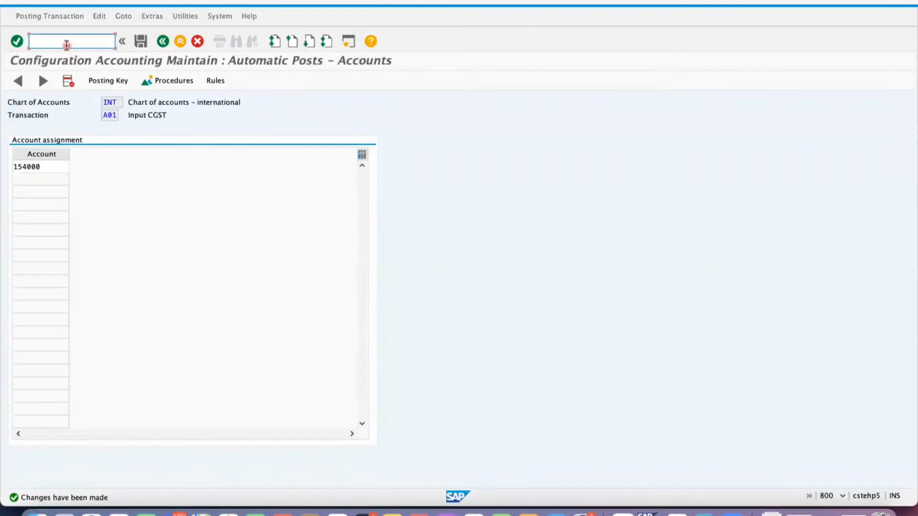
{"action": "type", "text": "/NM"}
{"action": "key", "text": "BackSpace"}
{"action": "type", "text": "SE16N"}
{"action": "key", "text": "Return"}
{"action": "type", "text": "t030b"}
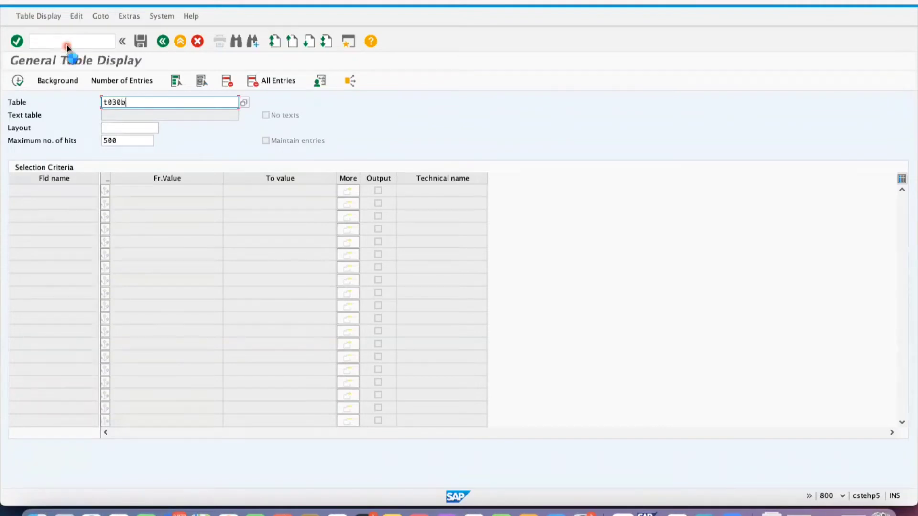
{"action": "key", "text": "Return"}
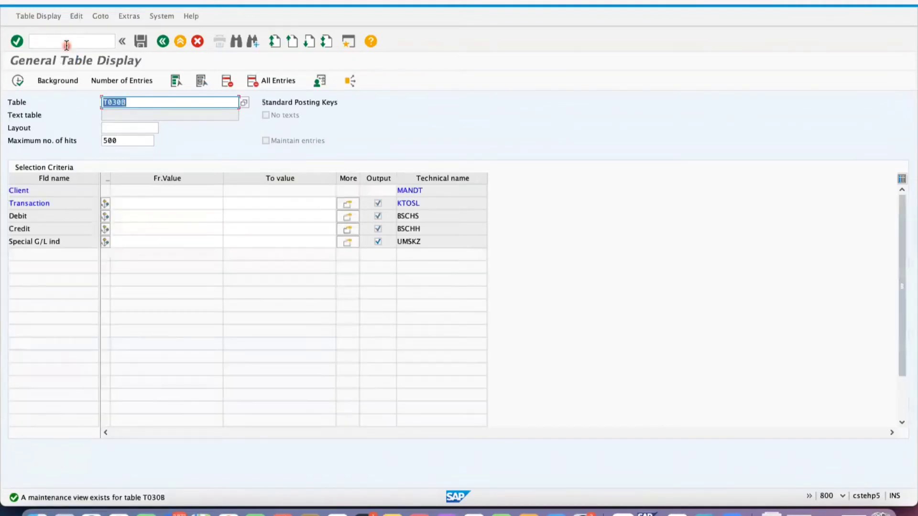
Step: Load the standard accounts table T030 in the general table display
{"action": "left_click", "coordinate": [158, 103]}
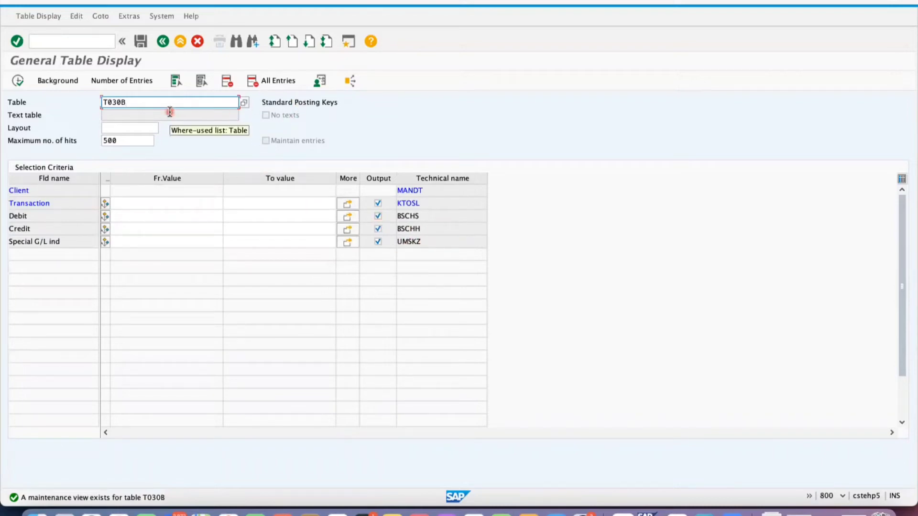
{"action": "key", "text": "BackSpace"}
{"action": "key", "text": "Return"}
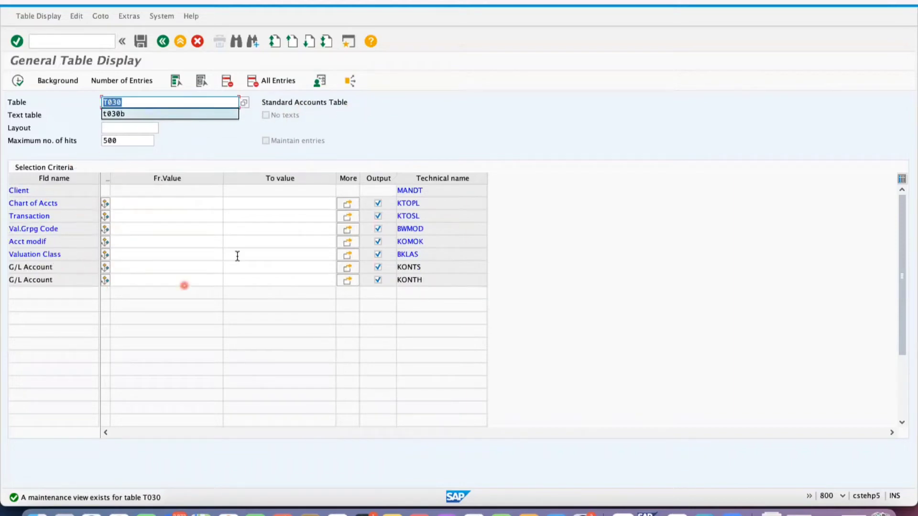
Step: Start an incoming invoice in MIRO with invoice date 05.03.2022 and the previously used reference
{"action": "left_click", "coordinate": [61, 43]}
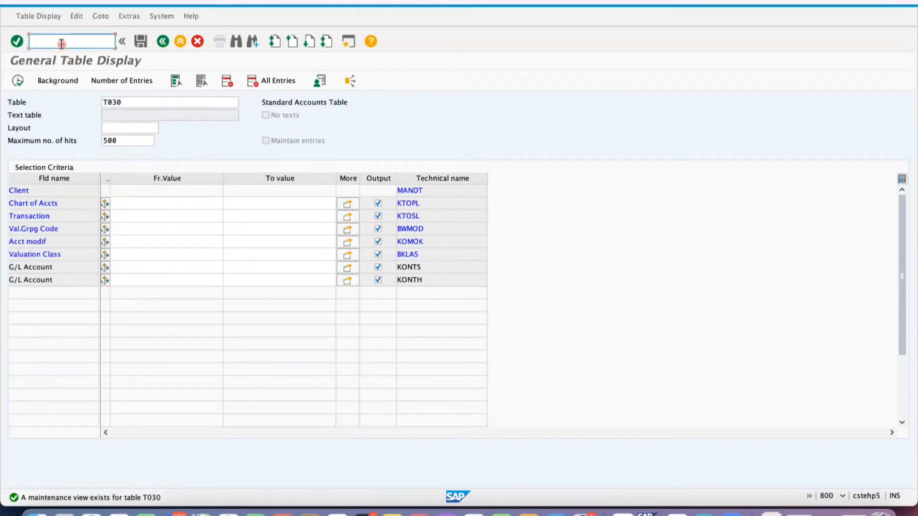
{"action": "type", "text": "/nmiro"}
{"action": "key", "text": "Return"}
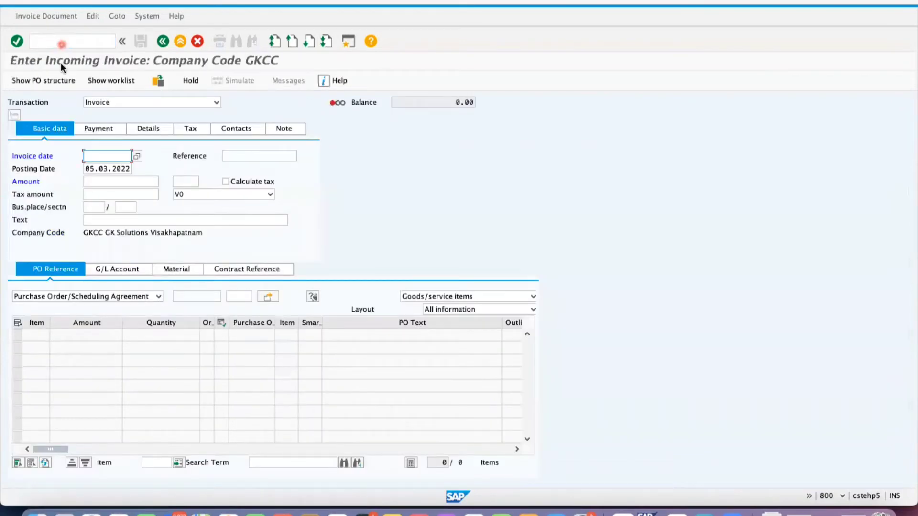
{"action": "left_click", "coordinate": [105, 151]}
{"action": "left_click", "coordinate": [102, 168]}
{"action": "left_click", "coordinate": [237, 153]}
{"action": "left_click", "coordinate": [241, 157]}
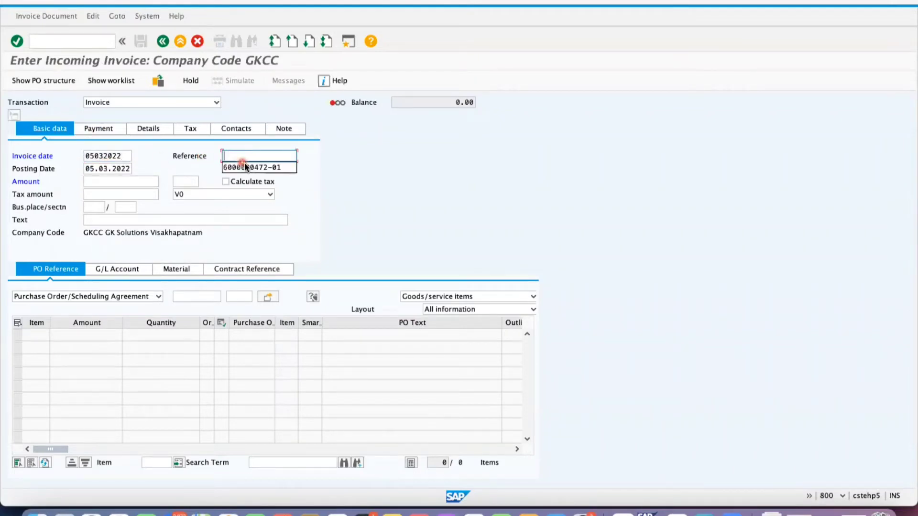
{"action": "left_click", "coordinate": [252, 168]}
Step: Enter the previously used purchase order number and load its item into the invoice
{"action": "left_click", "coordinate": [174, 299]}
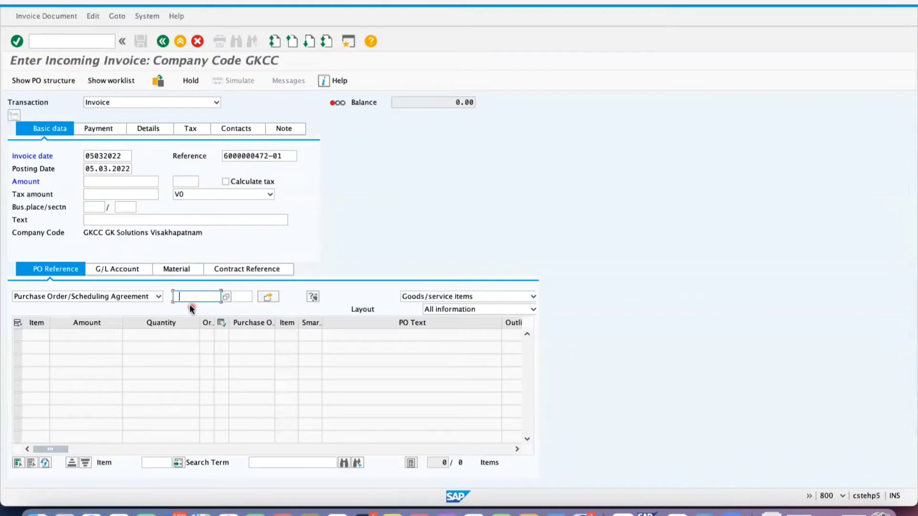
{"action": "left_click", "coordinate": [196, 296]}
{"action": "left_click", "coordinate": [196, 307]}
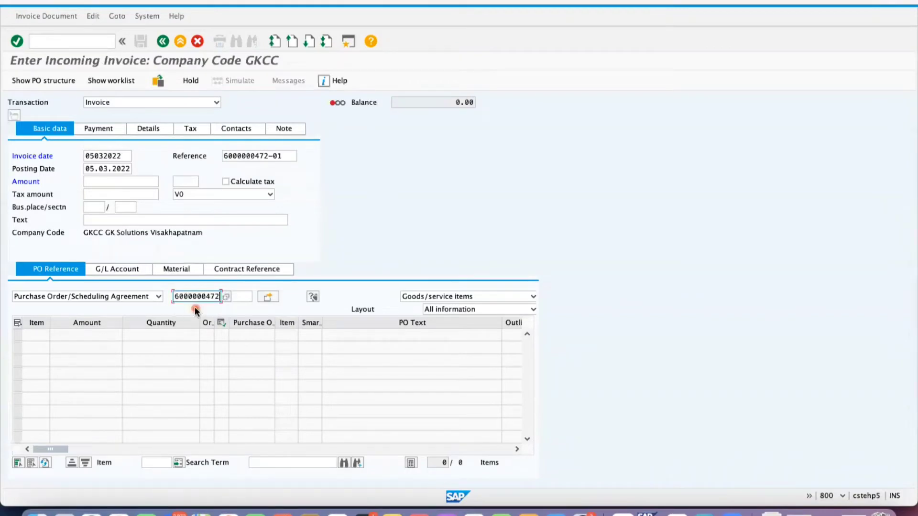
{"action": "key", "text": "Return"}
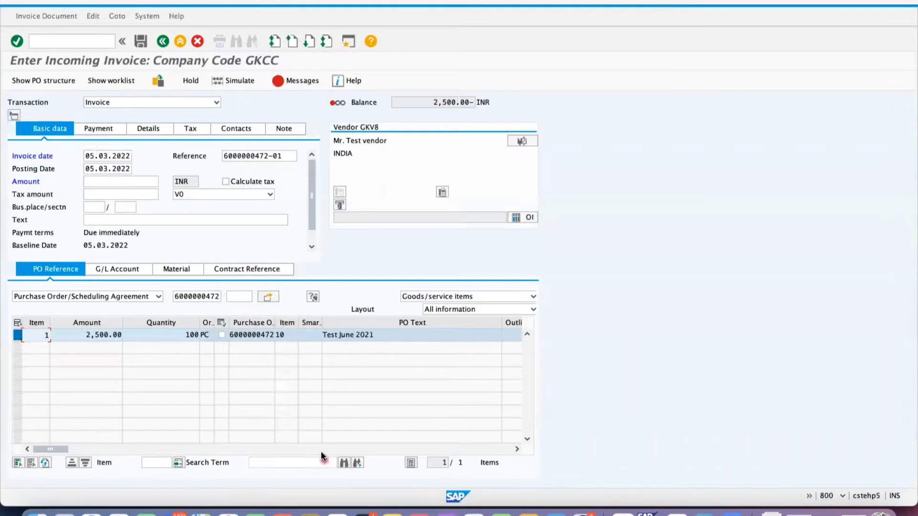
Step: Set the invoice item's tax code to W1 (Input CGST+SGST)
{"action": "left_click", "coordinate": [125, 451]}
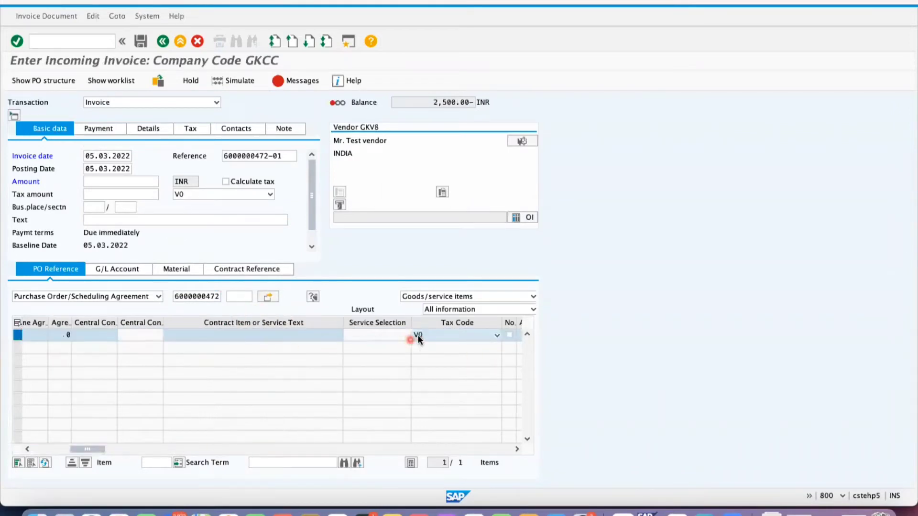
{"action": "left_click", "coordinate": [432, 334]}
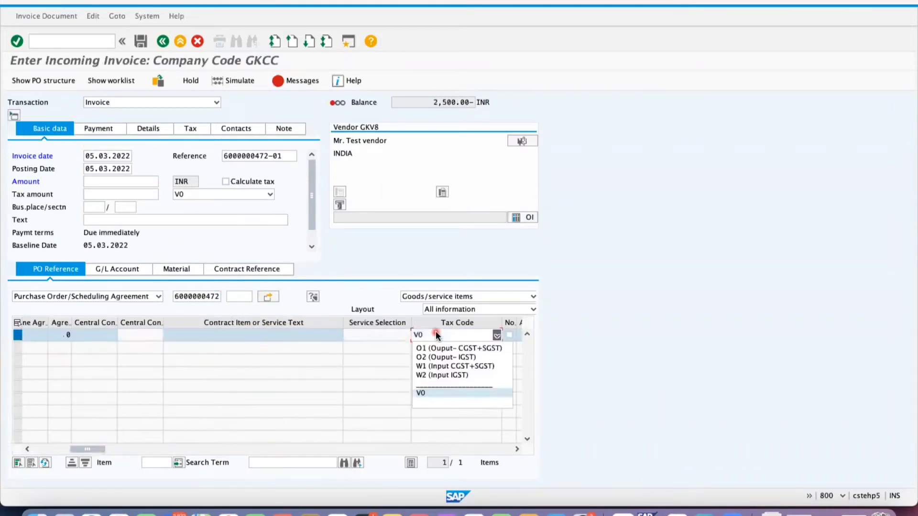
{"action": "left_click", "coordinate": [456, 375]}
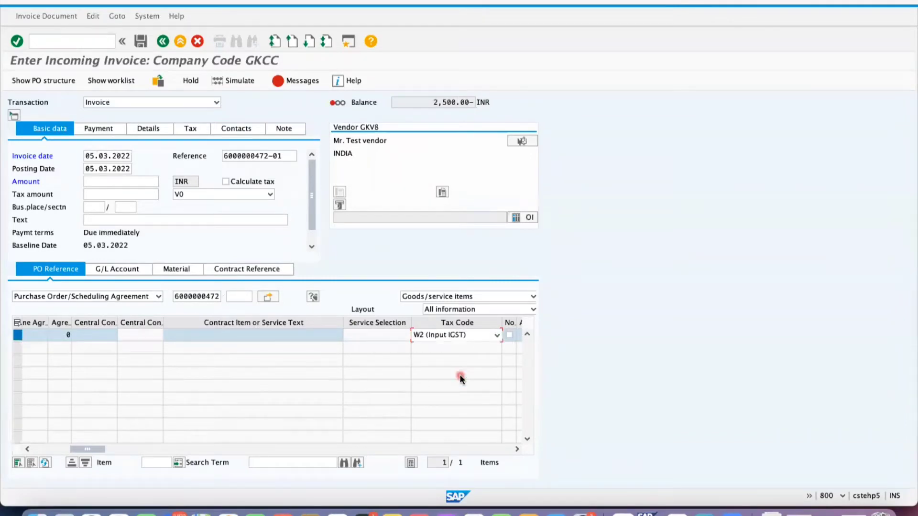
{"action": "left_click", "coordinate": [447, 334]}
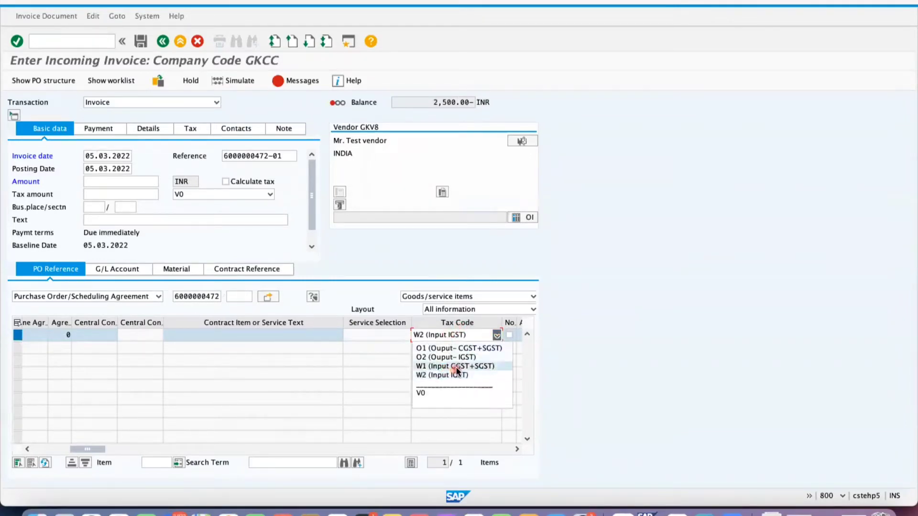
{"action": "left_click", "coordinate": [457, 367]}
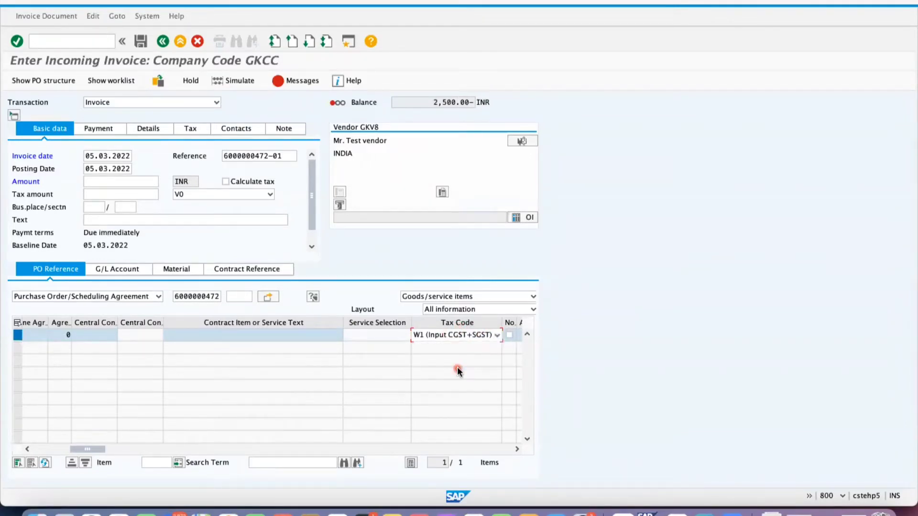
Step: Clear the header tax code, enable automatic tax calculation and set the invoice amount to 2500 INR
{"action": "left_click", "coordinate": [199, 198]}
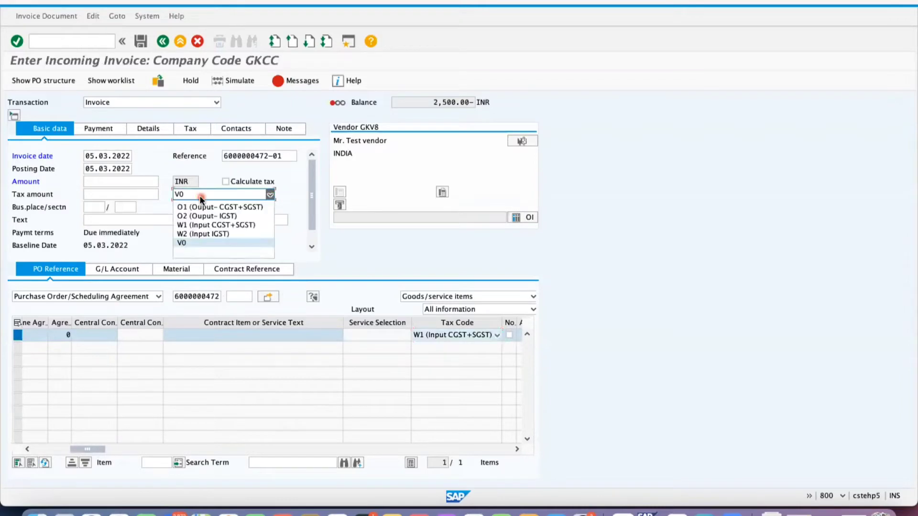
{"action": "left_click", "coordinate": [190, 254]}
{"action": "left_click", "coordinate": [225, 181]}
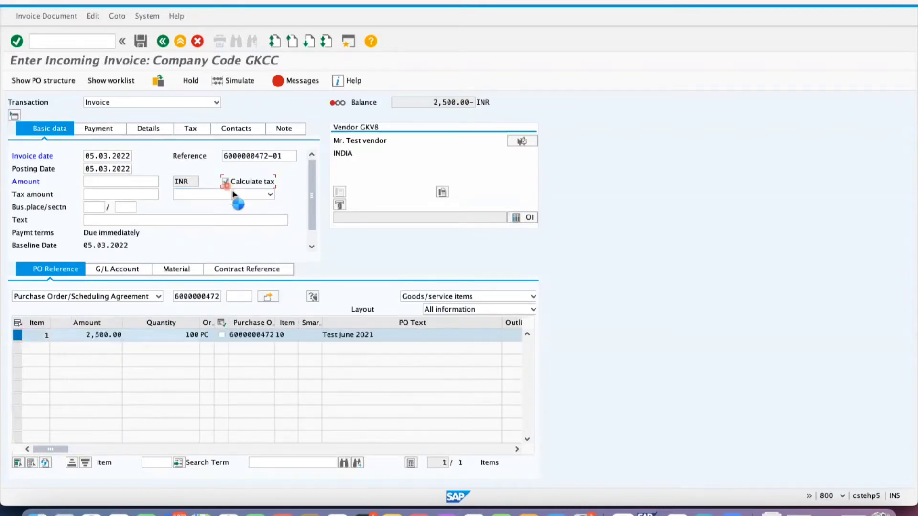
{"action": "left_click", "coordinate": [134, 180]}
{"action": "type", "text": "2500"}
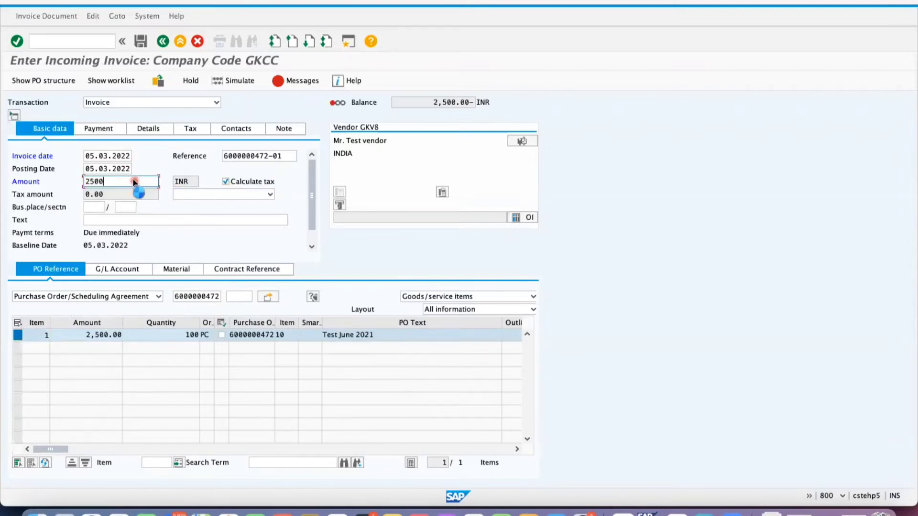
{"action": "key", "text": "Return"}
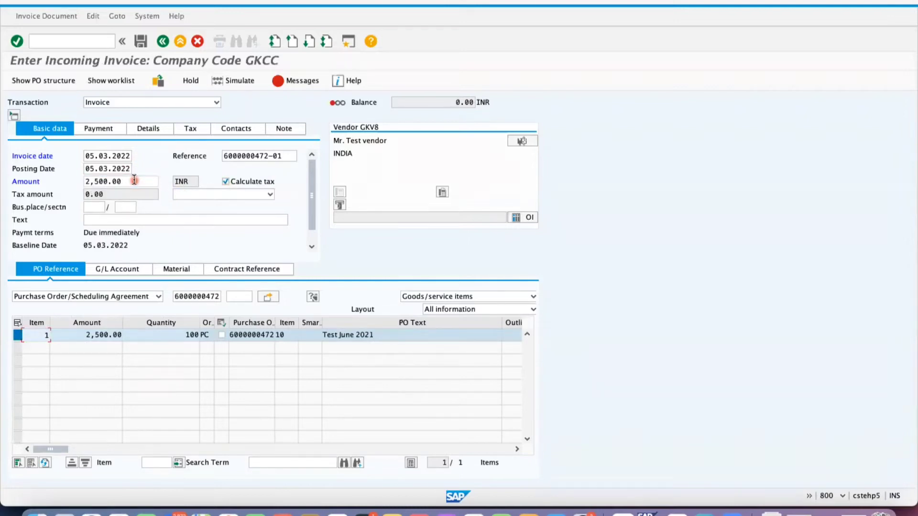
Step: Simulate the invoice document and review its messages in the verification log
{"action": "left_click", "coordinate": [239, 82]}
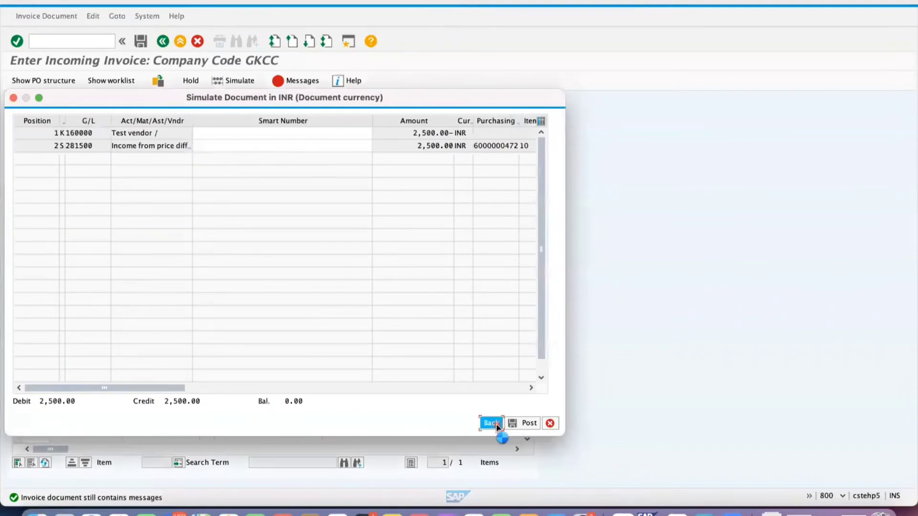
{"action": "left_click", "coordinate": [491, 423]}
{"action": "left_click", "coordinate": [304, 81]}
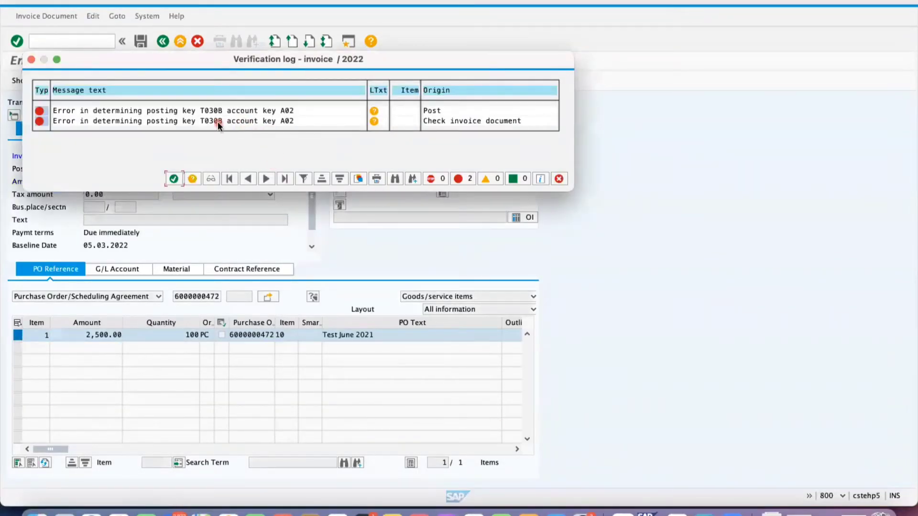
{"action": "left_click", "coordinate": [174, 178]}
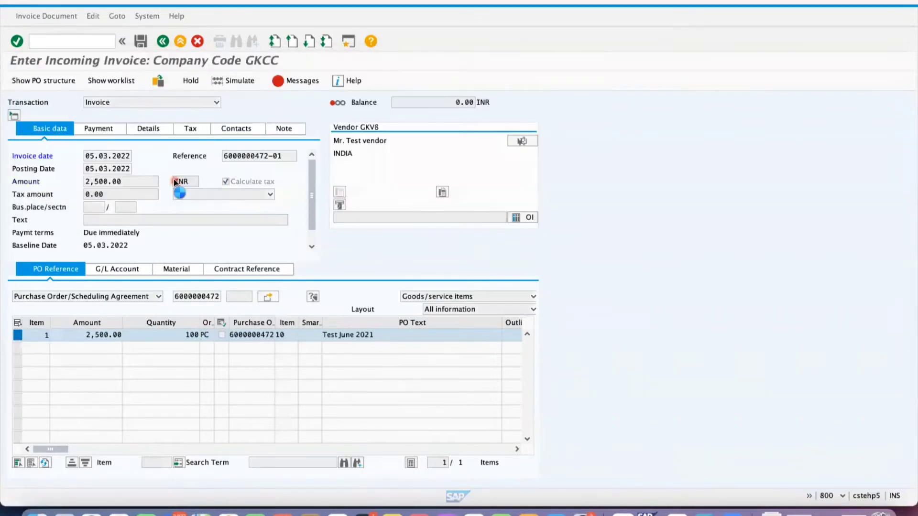
Step: Open transaction OB40 and the Input SGST procedure A02 for chart of accounts INT
{"action": "left_click", "coordinate": [68, 41]}
{"action": "type", "text": "/n"}
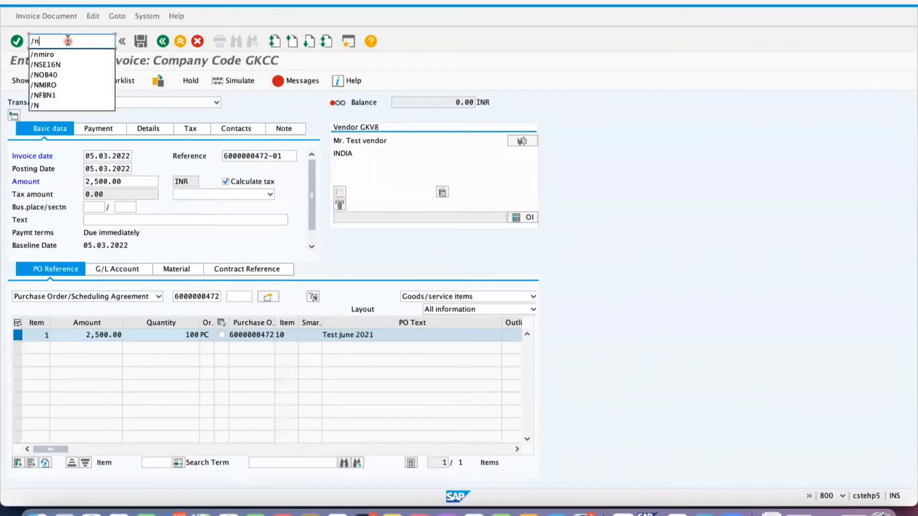
{"action": "type", "text": "ob40"}
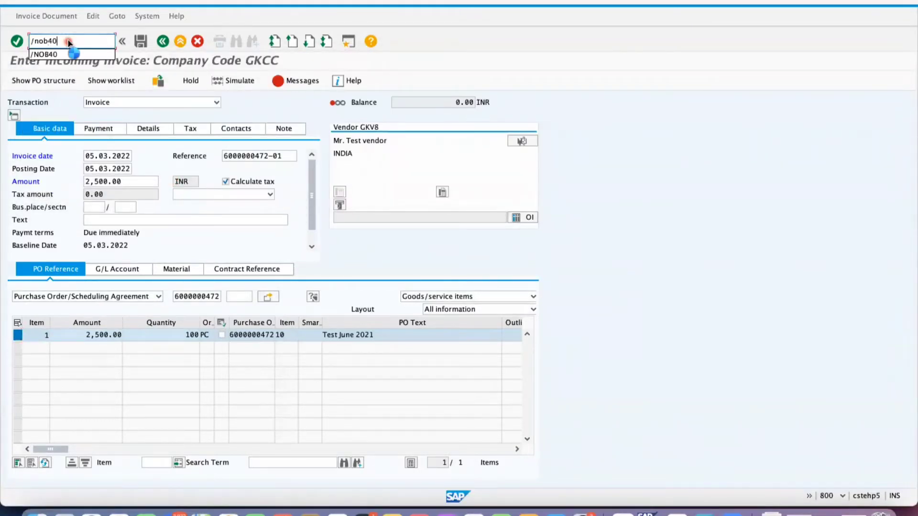
{"action": "key", "text": "Return"}
{"action": "double_click", "coordinate": [200, 244]}
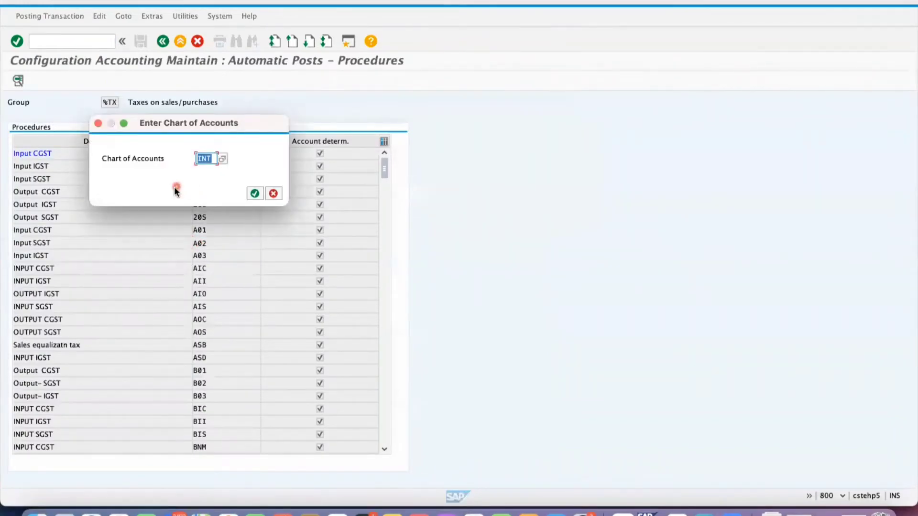
{"action": "key", "text": "Return"}
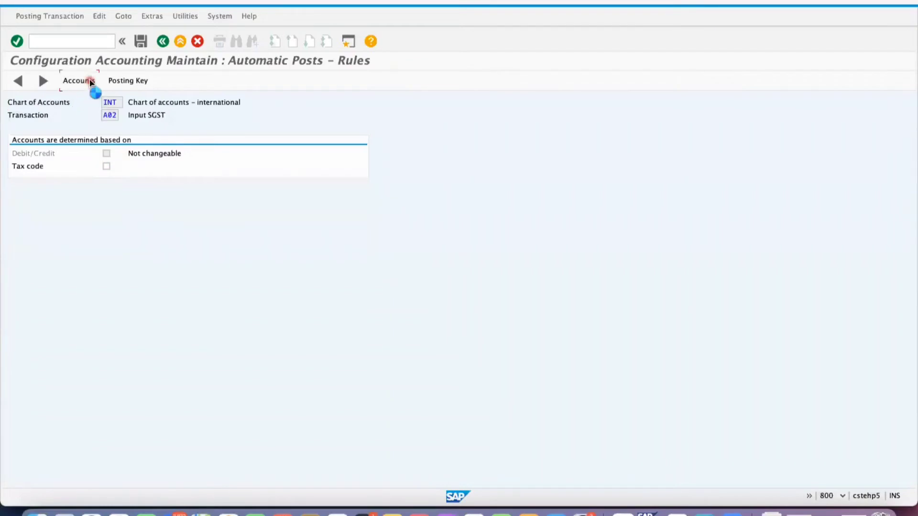
Step: Save the A02 account determination rules and posting keys 40 debit and 50 credit under the TESTING customizing request
{"action": "left_click", "coordinate": [91, 82]}
{"action": "left_click", "coordinate": [139, 83]}
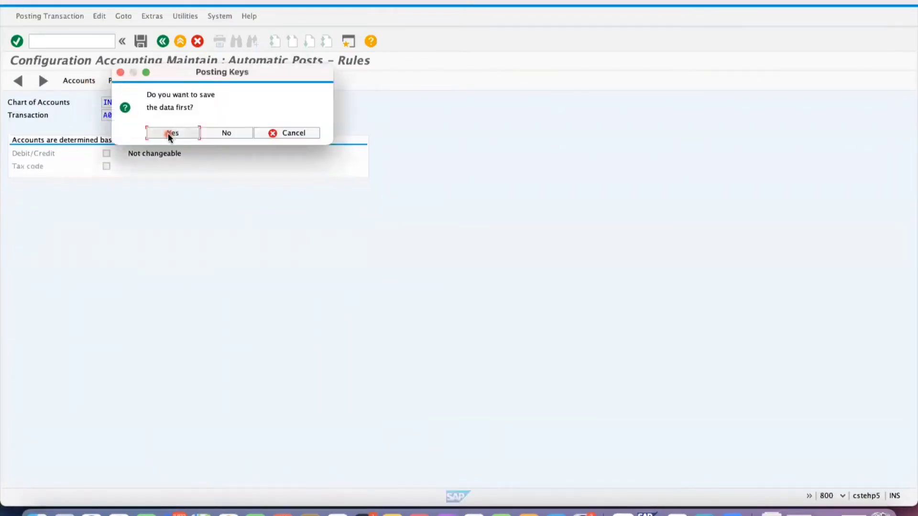
{"action": "left_click", "coordinate": [168, 134]}
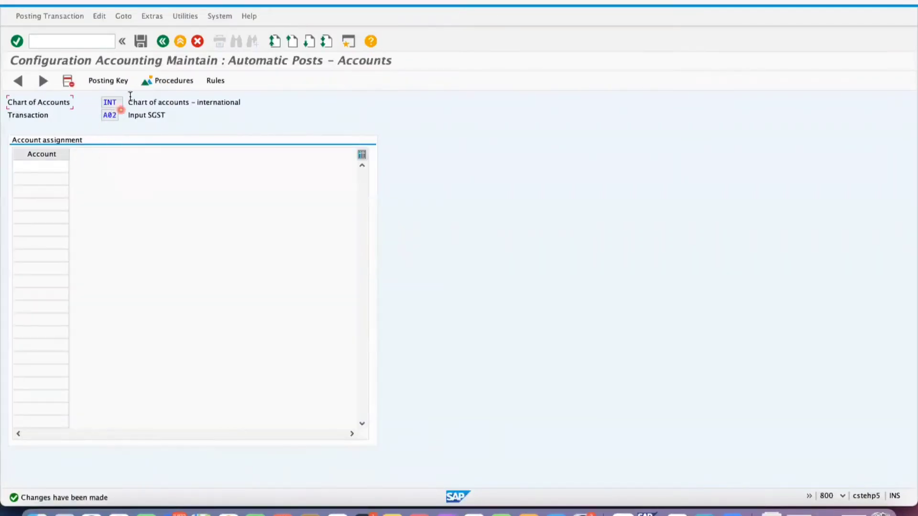
{"action": "left_click", "coordinate": [115, 82]}
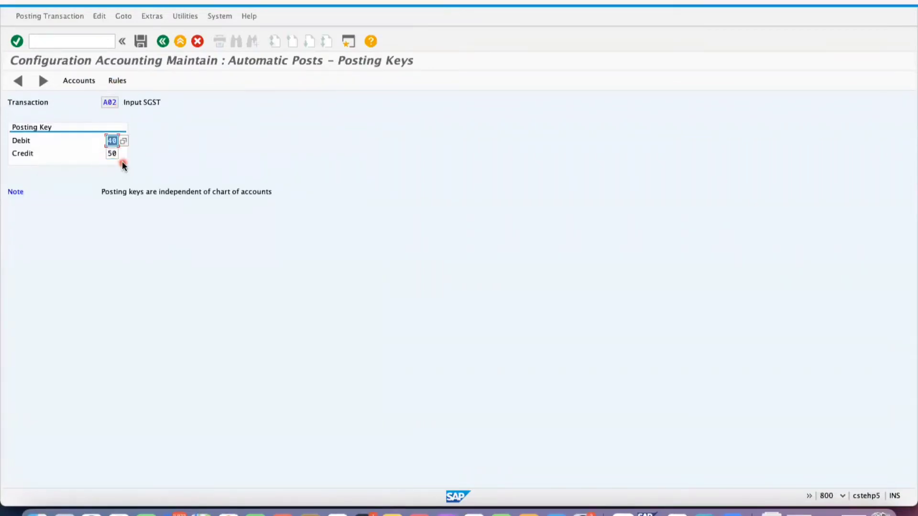
{"action": "left_click", "coordinate": [79, 80]}
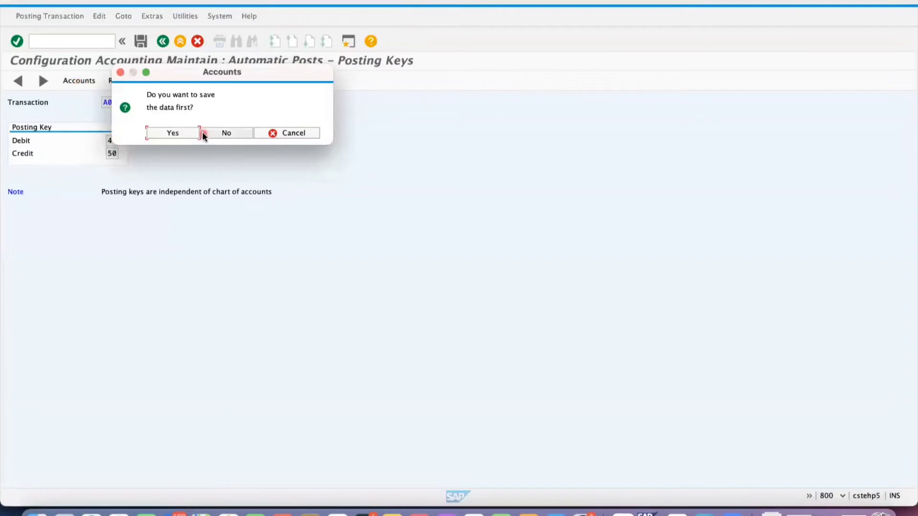
{"action": "left_click", "coordinate": [194, 132]}
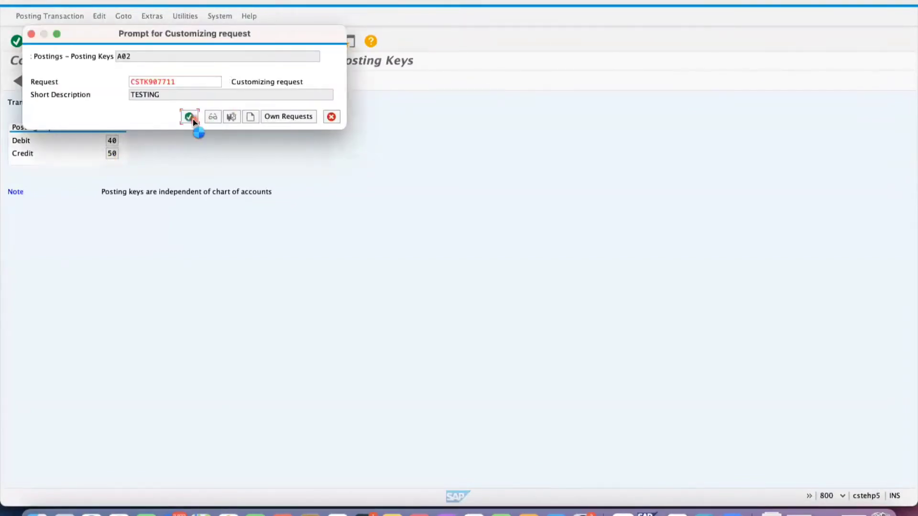
{"action": "left_click", "coordinate": [191, 118]}
Step: Assign the previously used G/L account to A02, save it under the customizing request and return to the procedures list
{"action": "left_click", "coordinate": [31, 165]}
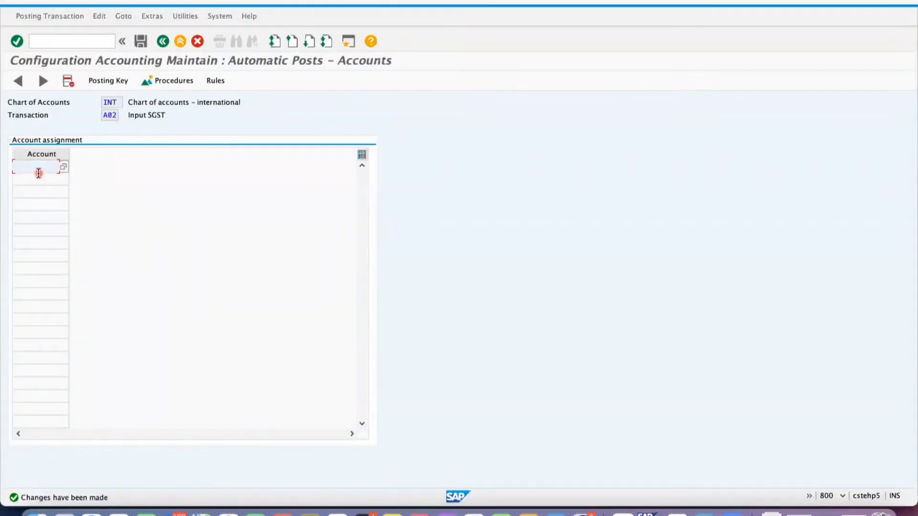
{"action": "left_click", "coordinate": [41, 178]}
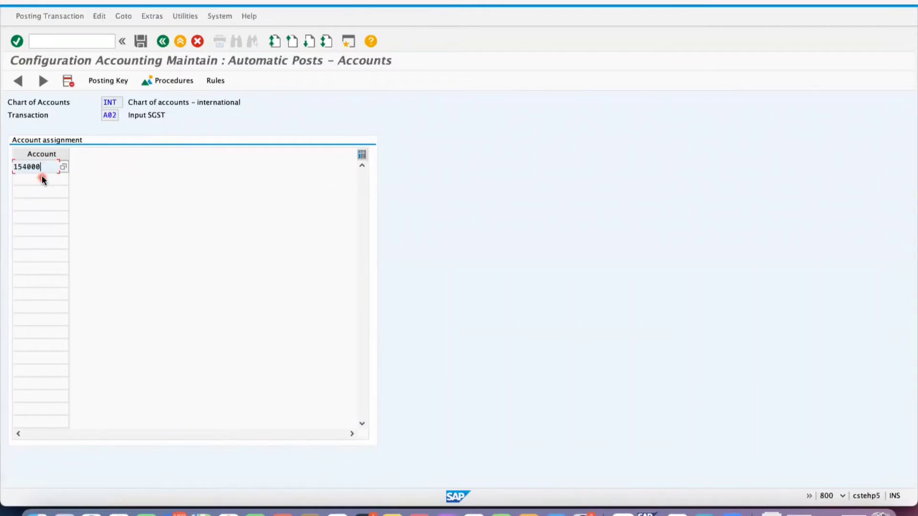
{"action": "left_click", "coordinate": [140, 42]}
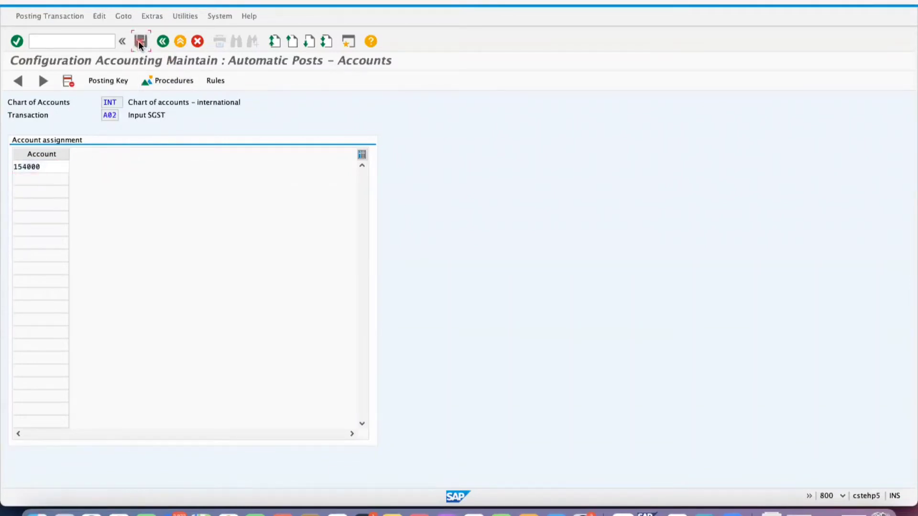
{"action": "left_click", "coordinate": [188, 117]}
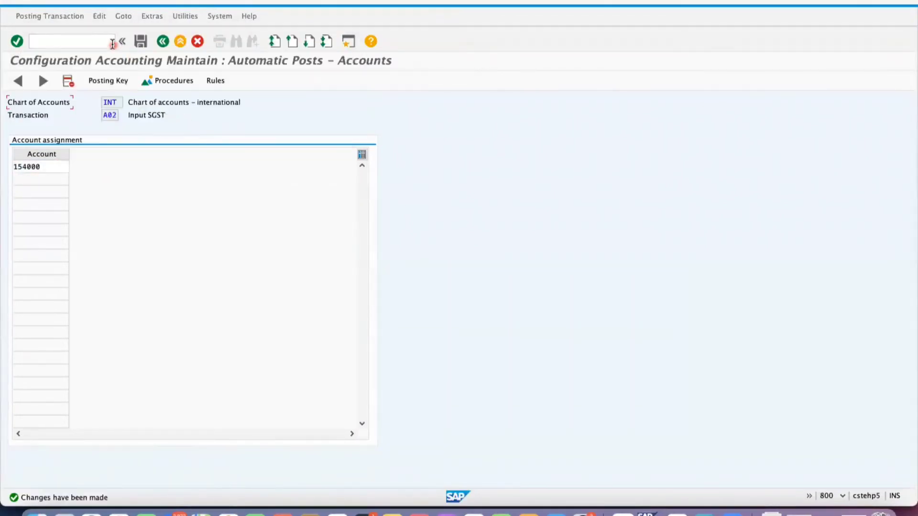
{"action": "left_click", "coordinate": [144, 42]}
{"action": "left_click", "coordinate": [163, 42]}
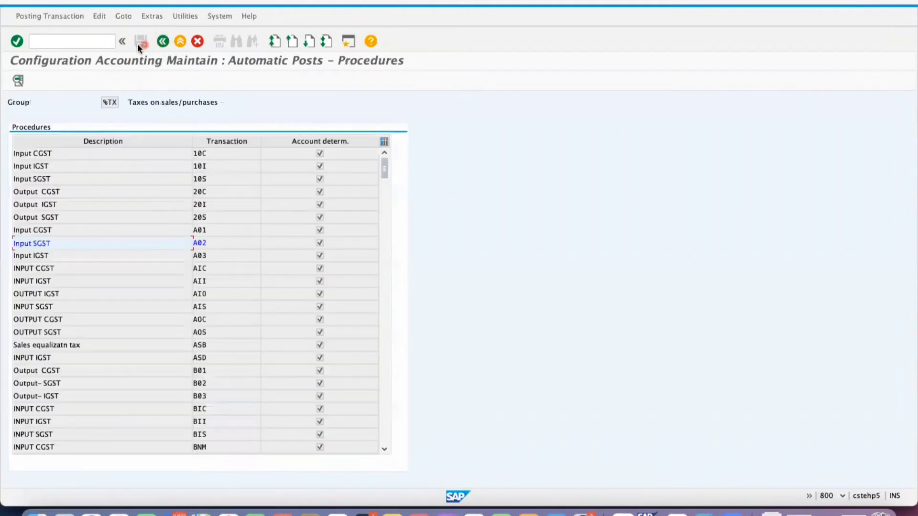
Step: Start a new MIRO invoice with invoice date 05.03.2022 and the previously used reference
{"action": "left_click", "coordinate": [67, 42]}
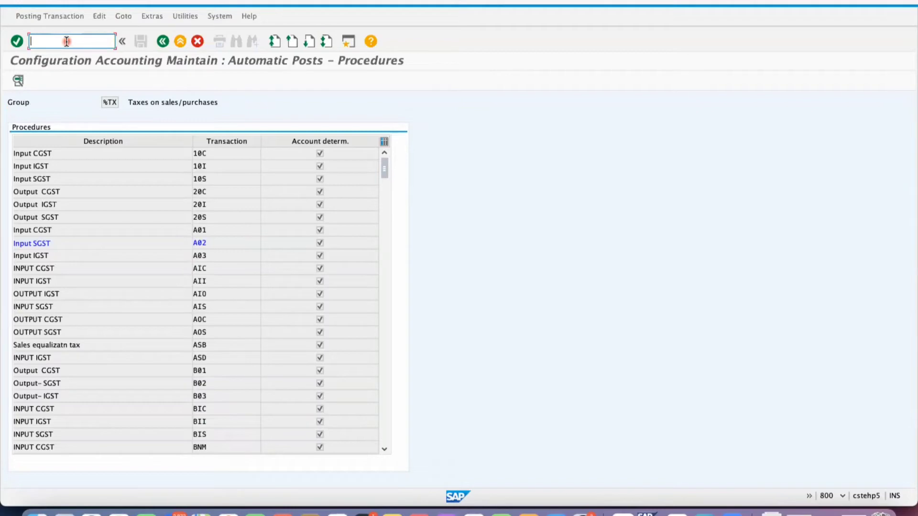
{"action": "type", "text": "/nmiro"}
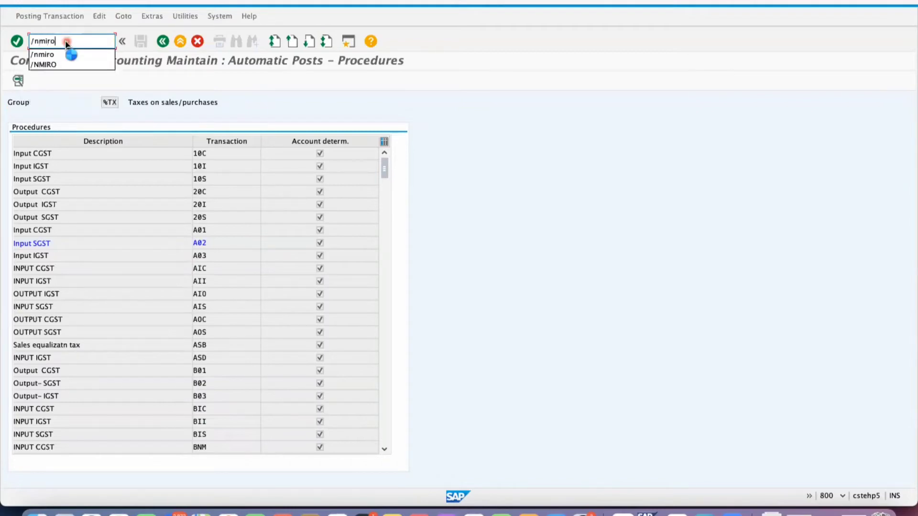
{"action": "key", "text": "Return"}
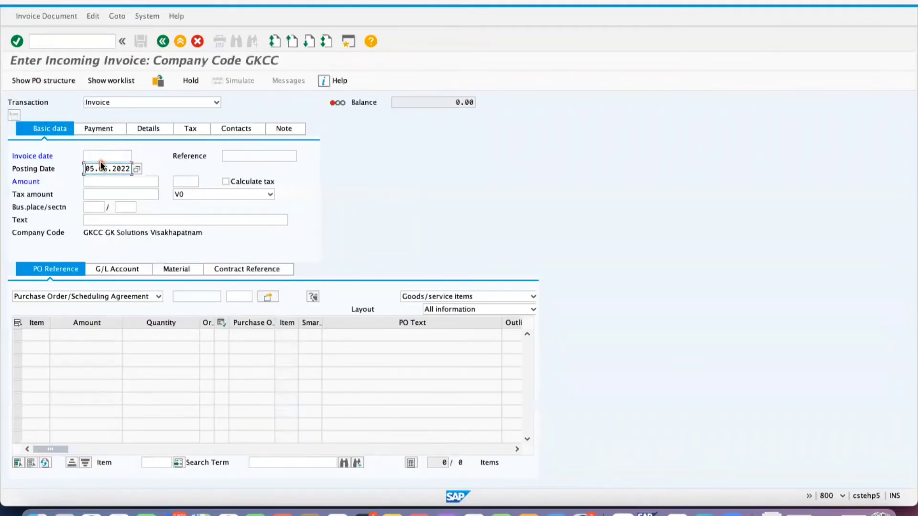
{"action": "left_click", "coordinate": [101, 158]}
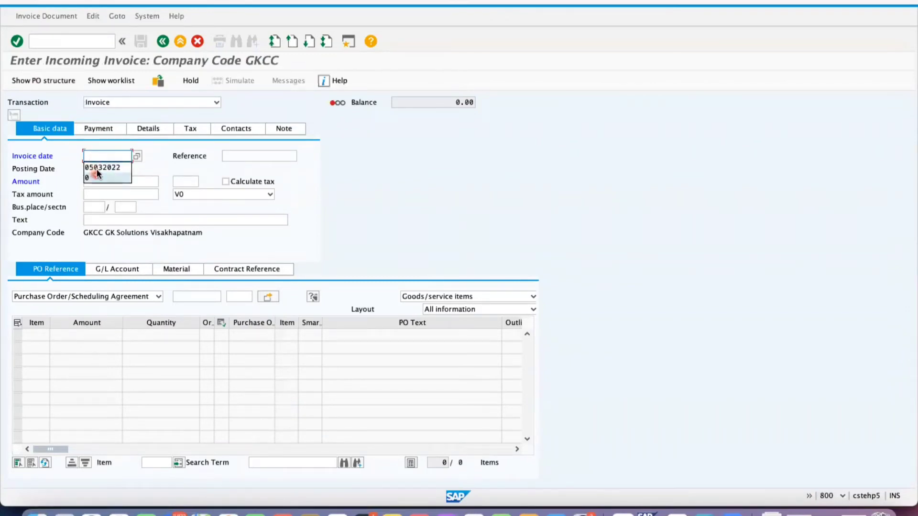
{"action": "left_click", "coordinate": [101, 167]}
{"action": "left_click", "coordinate": [254, 156]}
{"action": "left_click", "coordinate": [254, 152]}
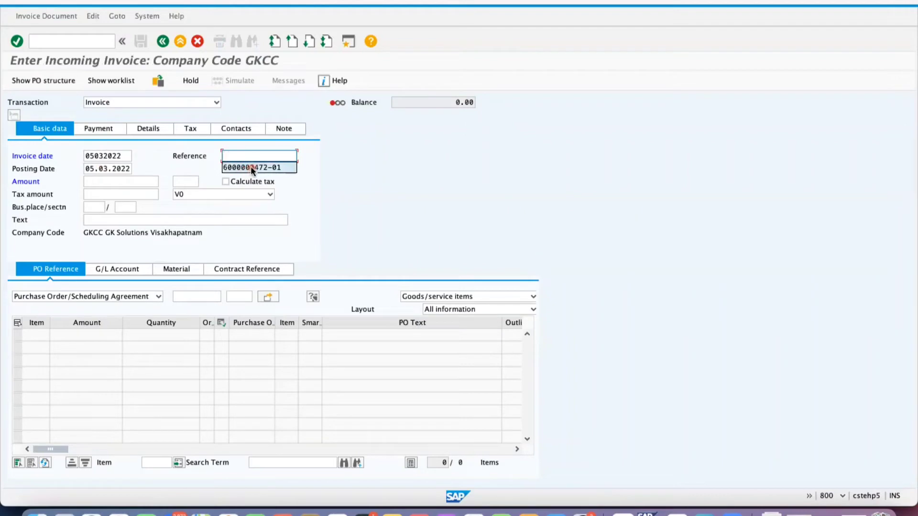
{"action": "left_click", "coordinate": [251, 168]}
Step: Load the item of the previously used purchase order into the new invoice
{"action": "left_click", "coordinate": [191, 297]}
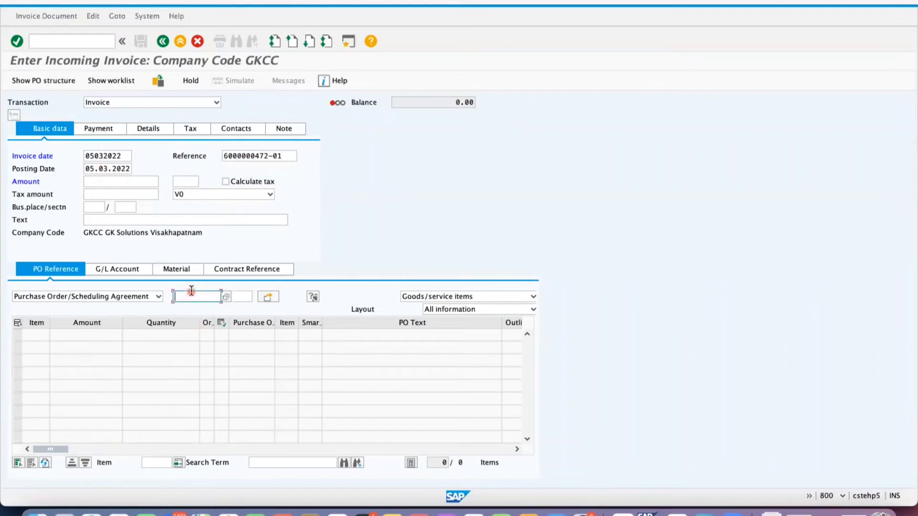
{"action": "left_click", "coordinate": [191, 309]}
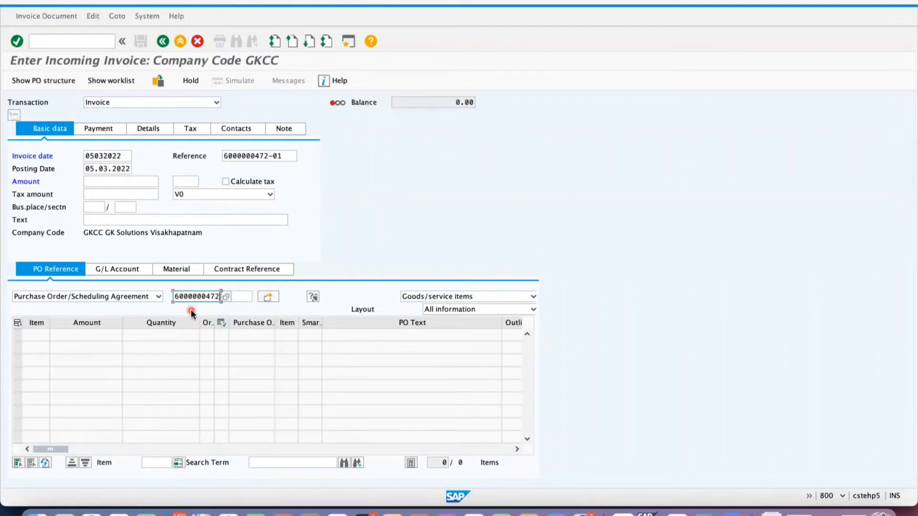
{"action": "left_click", "coordinate": [193, 324]}
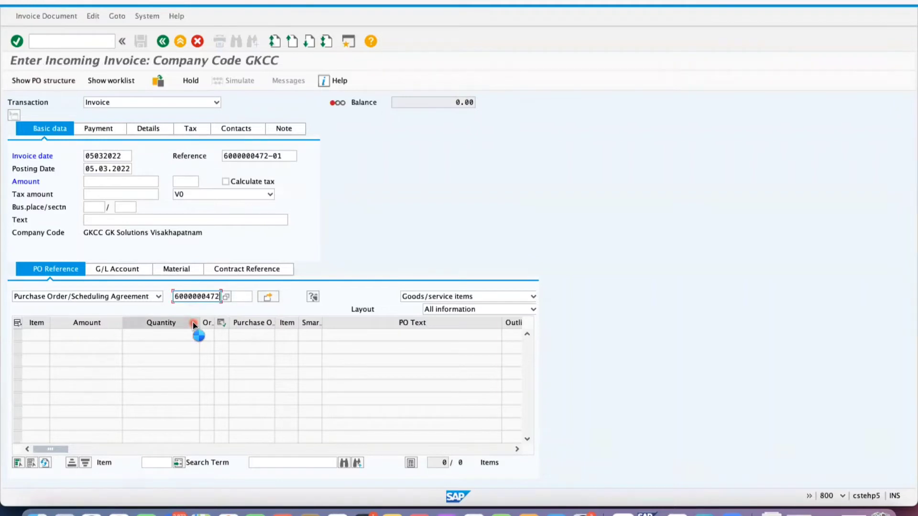
Step: Set the invoice item's tax code to W1 (Input CGST+SGST)
{"action": "left_click", "coordinate": [168, 449]}
{"action": "left_click", "coordinate": [429, 336]}
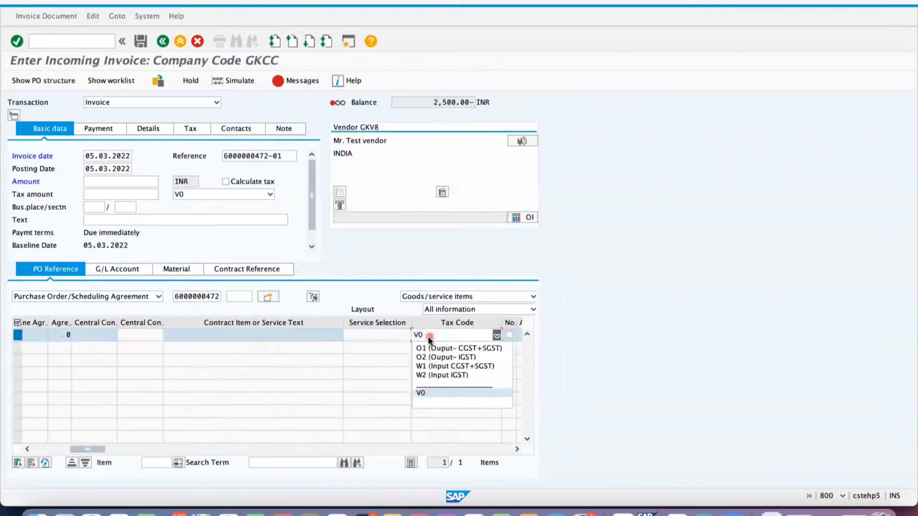
{"action": "left_click", "coordinate": [439, 366]}
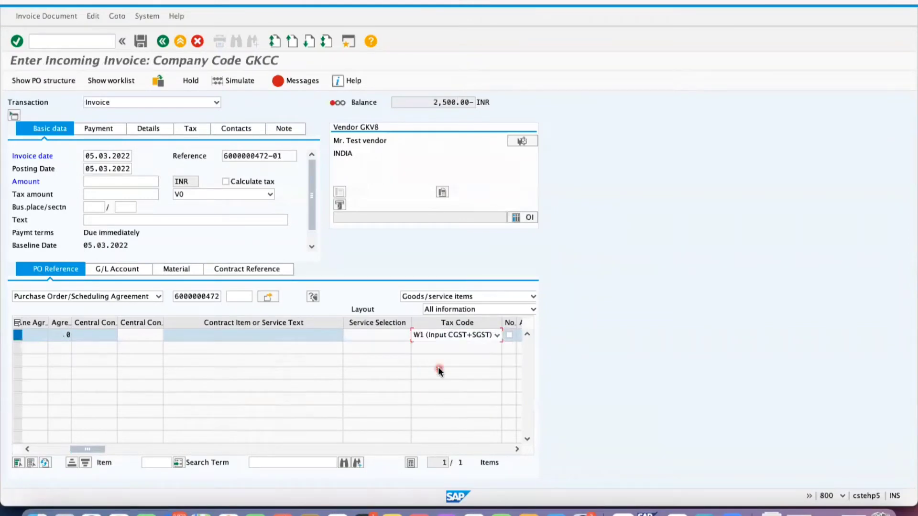
Step: Clear the tax code in the invoice header and turn on automatic tax calculation
{"action": "left_click", "coordinate": [194, 196]}
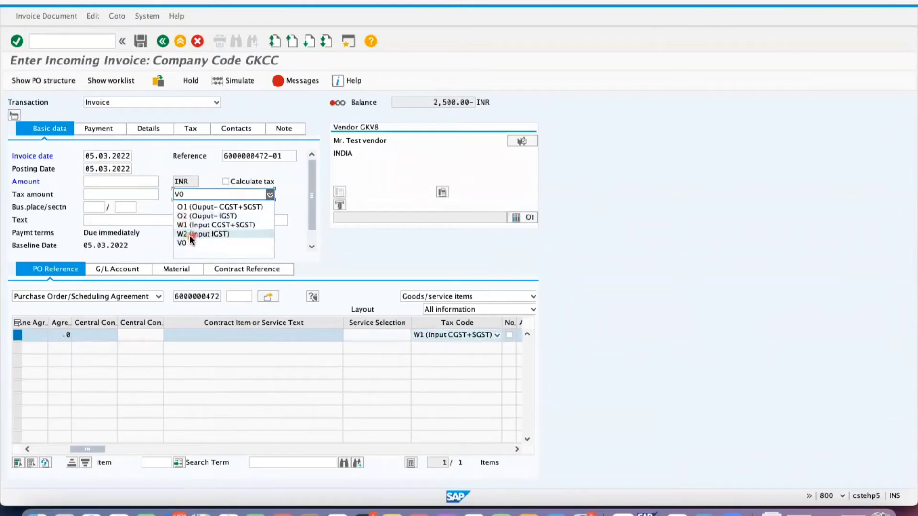
{"action": "left_click", "coordinate": [200, 253]}
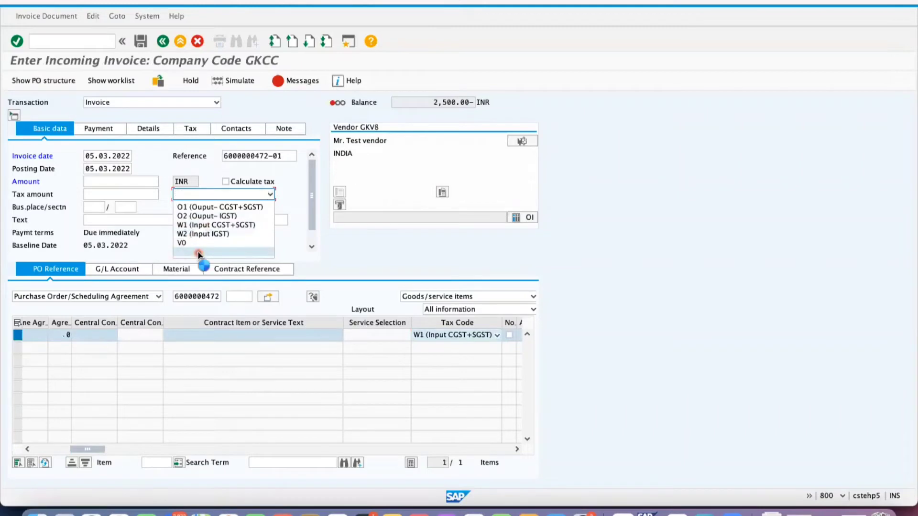
{"action": "left_click", "coordinate": [225, 181]}
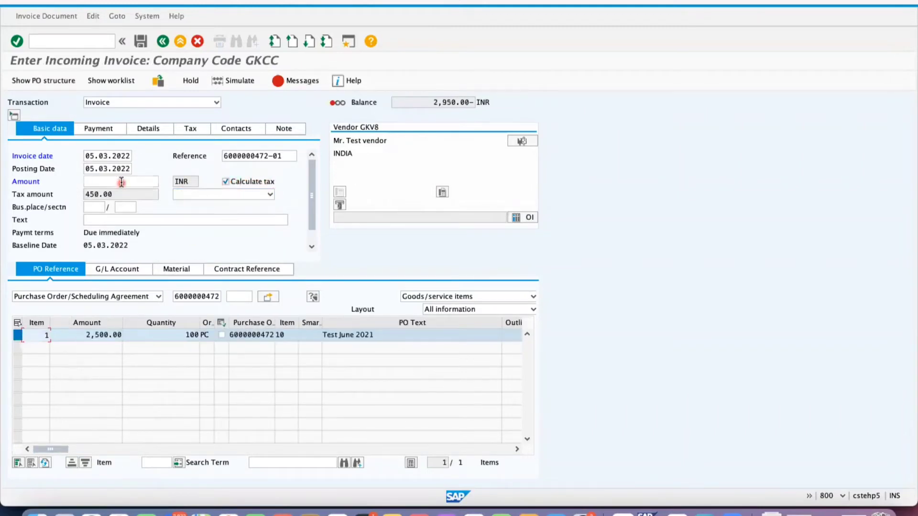
Step: Set the invoice amount to 2950 INR in the basic data
{"action": "left_click", "coordinate": [142, 449]}
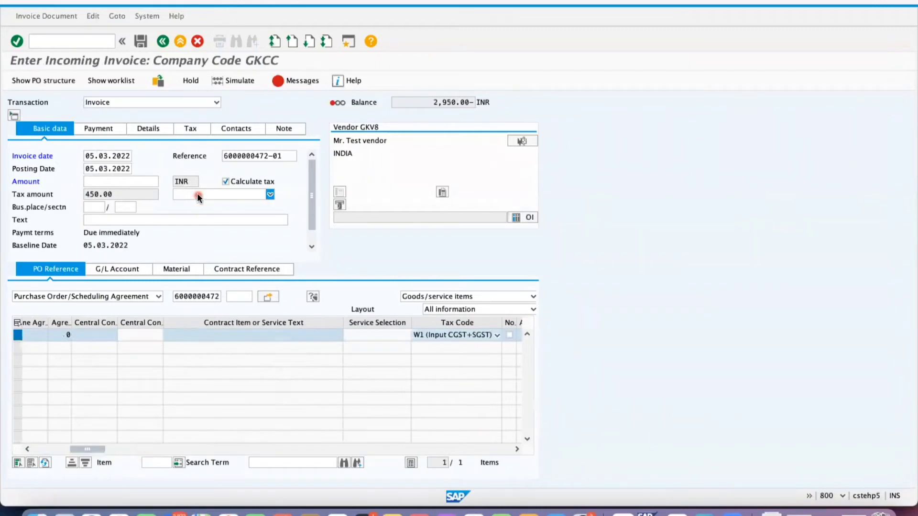
{"action": "left_click", "coordinate": [127, 182]}
{"action": "type", "text": "2950"}
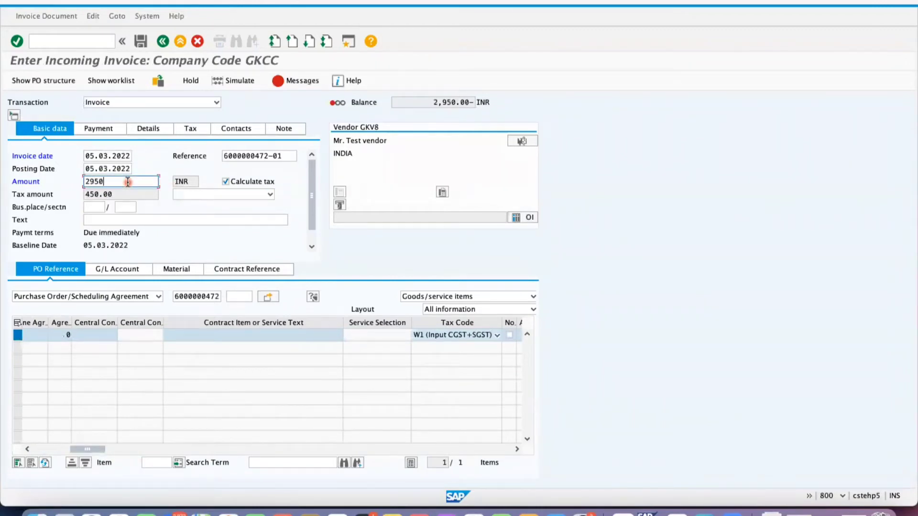
{"action": "key", "text": "Return"}
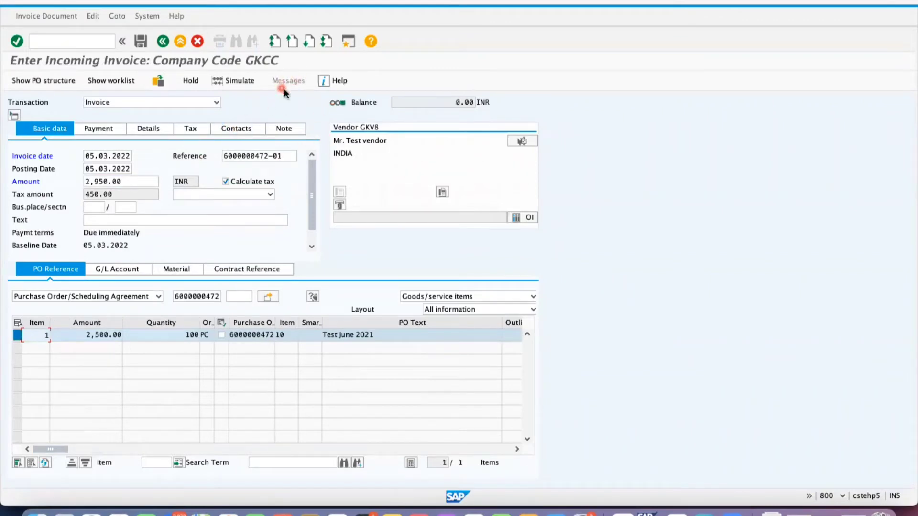
Step: Simulate the invoice posting and examine the input tax lines and their amounts
{"action": "left_click_drag", "start_coordinate": [58, 449], "coordinate": [38, 449]}
{"action": "left_click", "coordinate": [222, 82]}
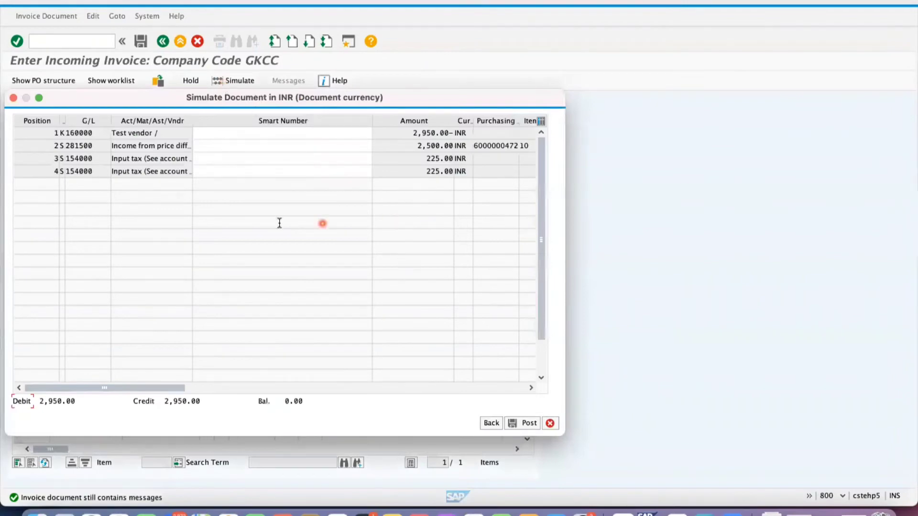
{"action": "left_click", "coordinate": [145, 161]}
{"action": "left_click", "coordinate": [430, 158]}
{"action": "left_click", "coordinate": [425, 171]}
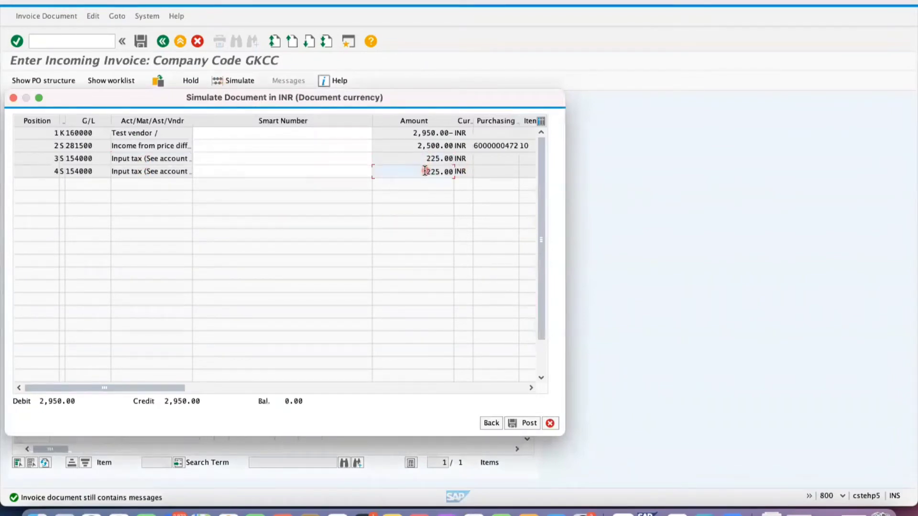
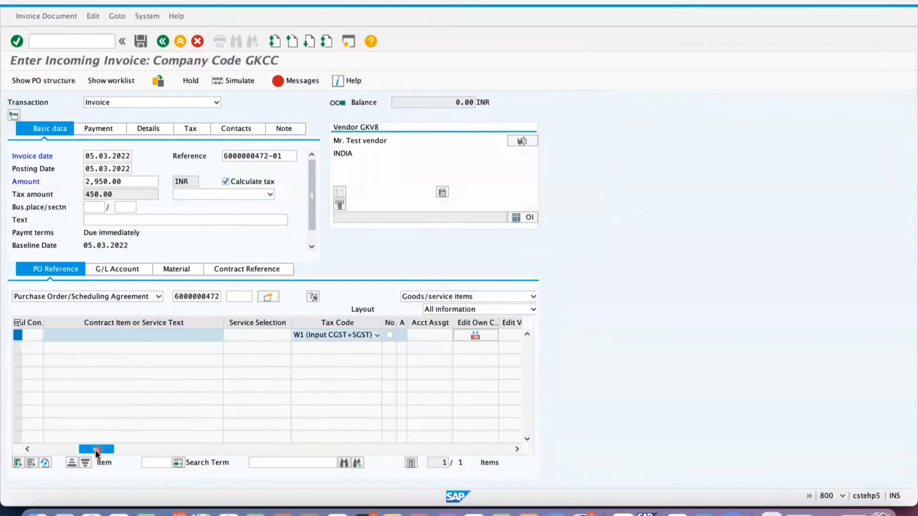
Step: Enter "Tax on the basis of guidelines" as the invoice header text
{"action": "left_click_drag", "start_coordinate": [96, 449], "coordinate": [487, 449]}
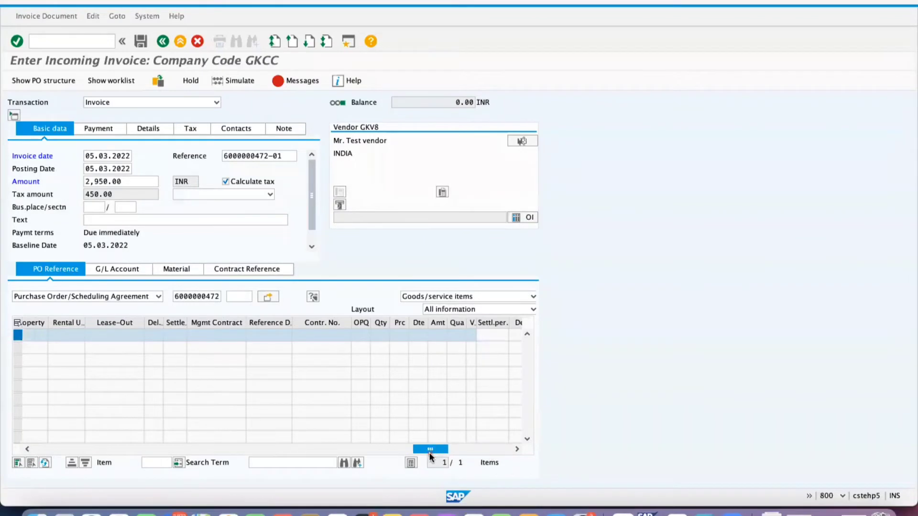
{"action": "left_click_drag", "start_coordinate": [440, 451], "coordinate": [308, 451]}
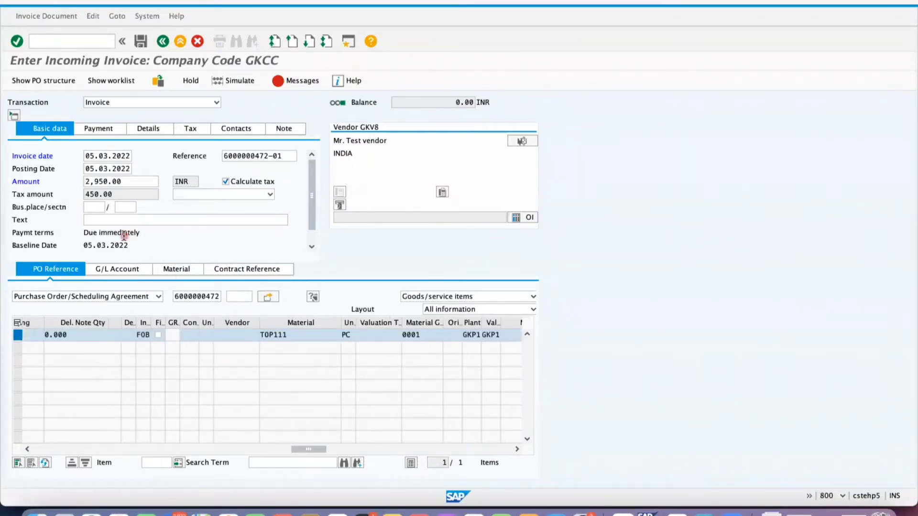
{"action": "left_click", "coordinate": [114, 221]}
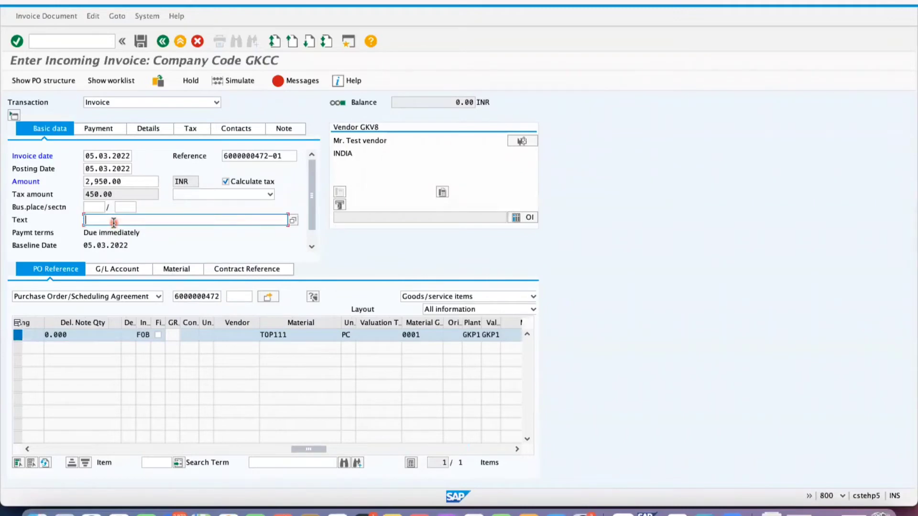
{"action": "type", "text": "Tax on the basic"}
{"action": "key", "text": "BackSpace"}
{"action": "type", "text": "s of guidelines"}
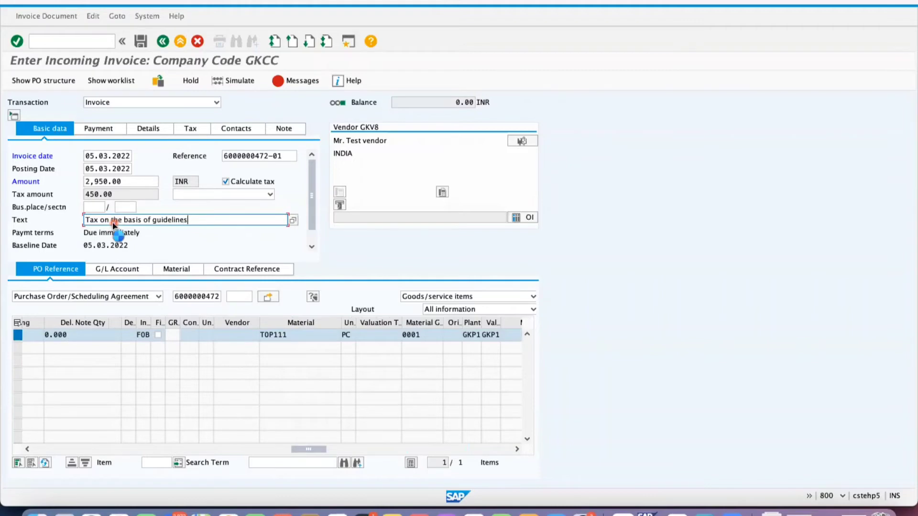
{"action": "key", "text": "Return"}
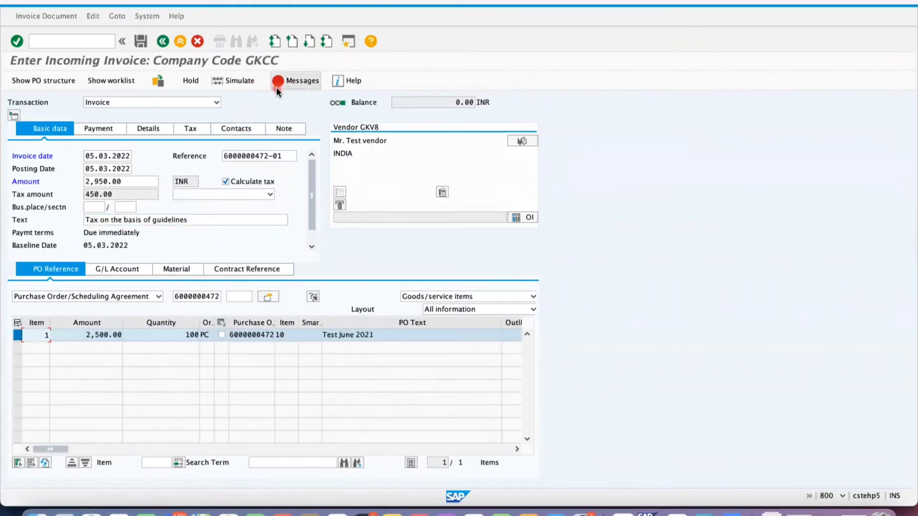
Step: Simulate the invoice again and read the verification log's error message with its detailed explanation
{"action": "left_click", "coordinate": [239, 86]}
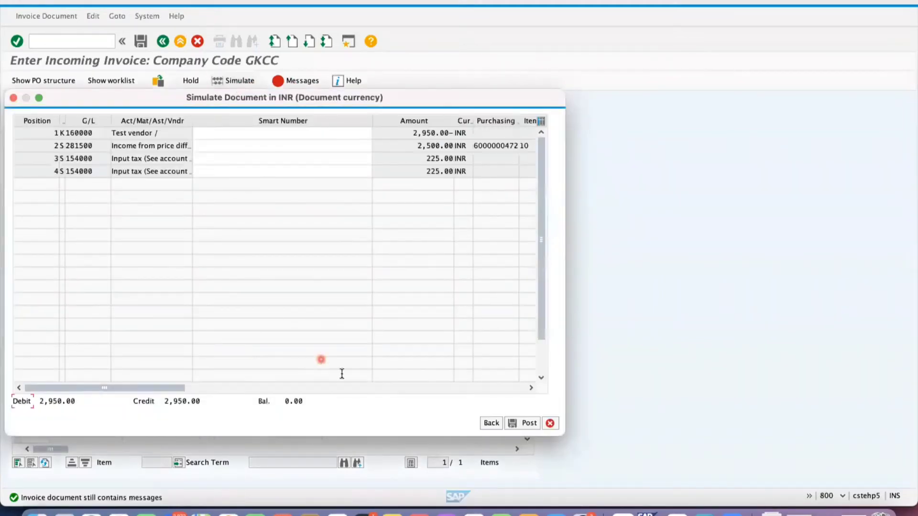
{"action": "left_click", "coordinate": [492, 424]}
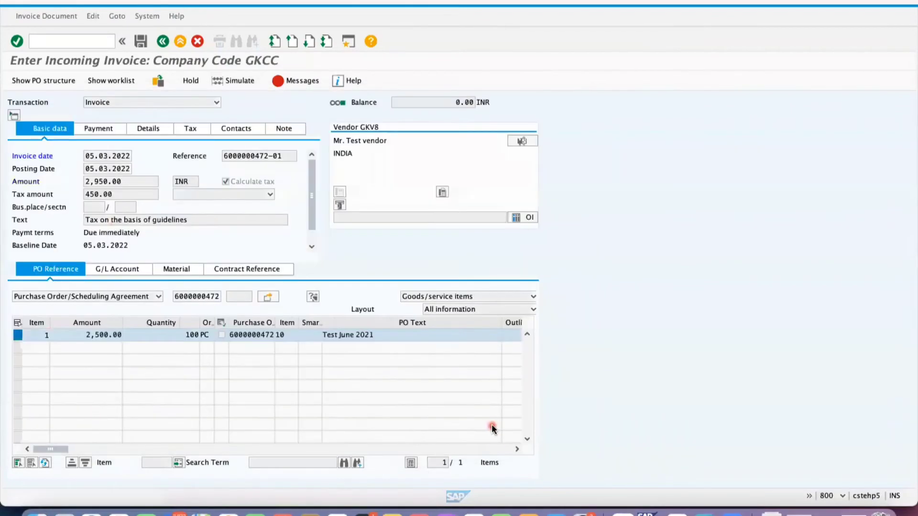
{"action": "left_click", "coordinate": [300, 77]}
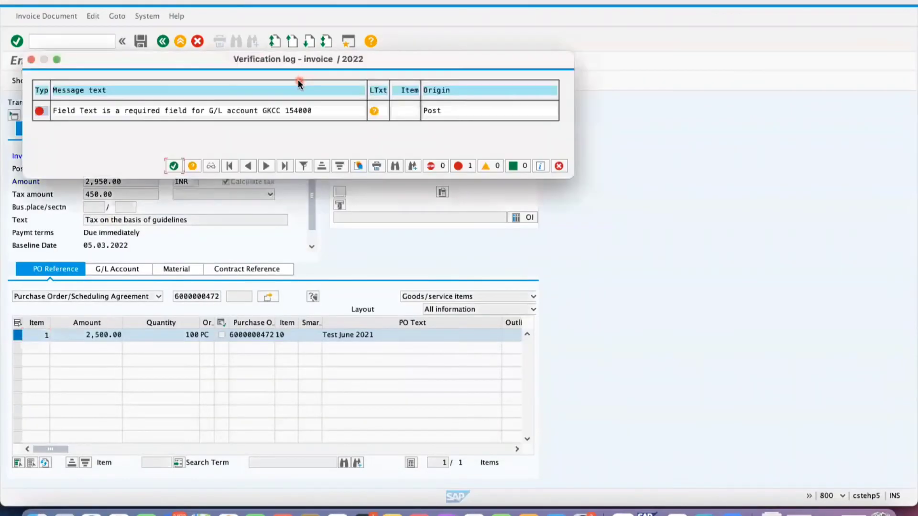
{"action": "left_click", "coordinate": [374, 112]}
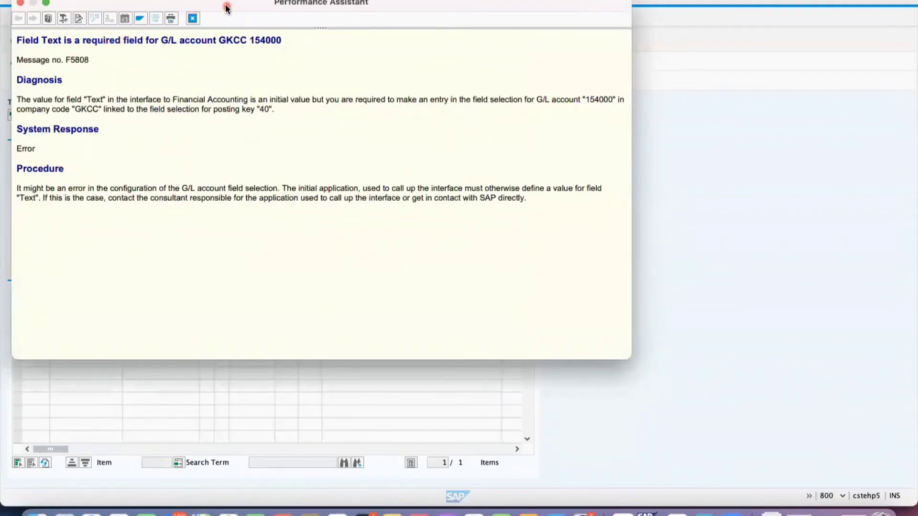
{"action": "left_click_drag", "start_coordinate": [227, 5], "coordinate": [230, 129]}
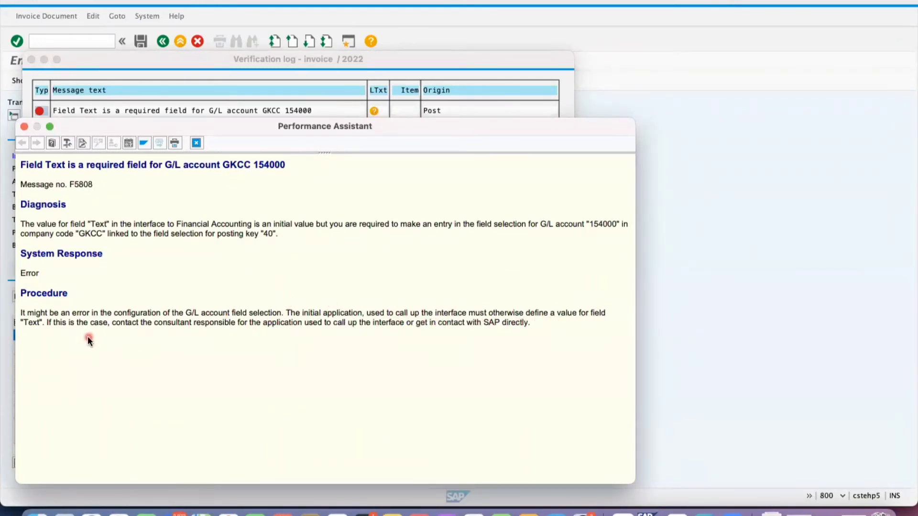
{"action": "left_click", "coordinate": [24, 127]}
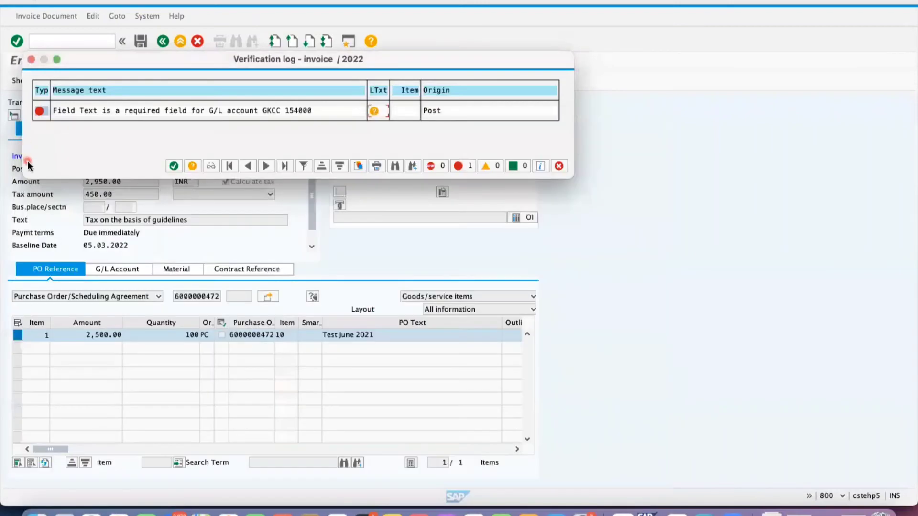
{"action": "left_click", "coordinate": [174, 166]}
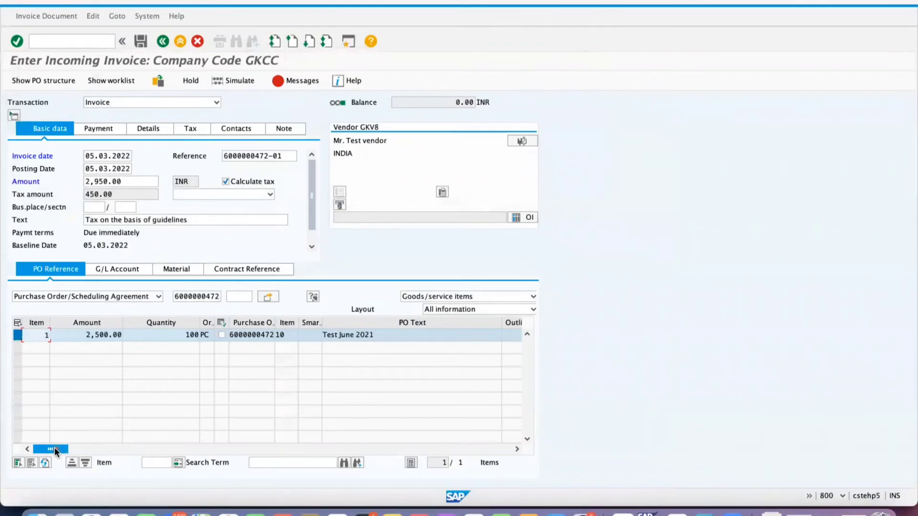
Step: Look through the invoice item's columns for a text field and recheck the verification log
{"action": "left_click_drag", "start_coordinate": [54, 448], "coordinate": [207, 450]}
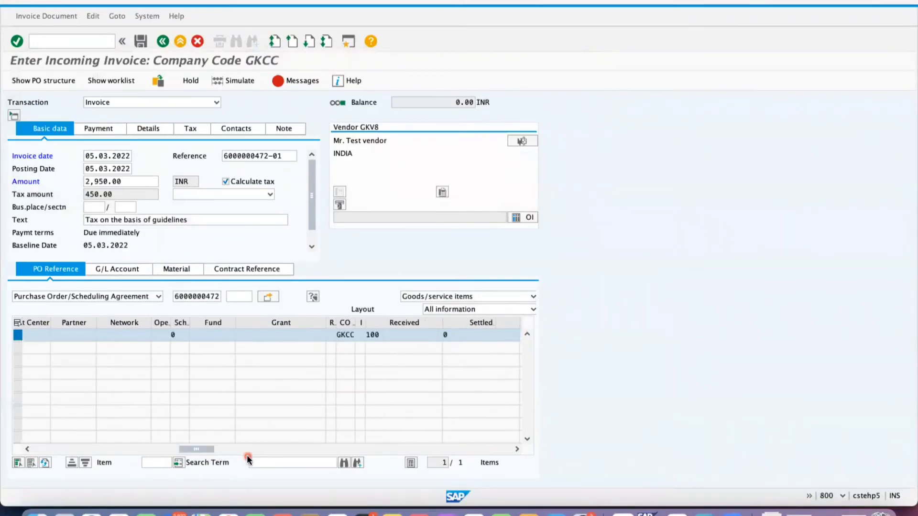
{"action": "left_click", "coordinate": [256, 448]}
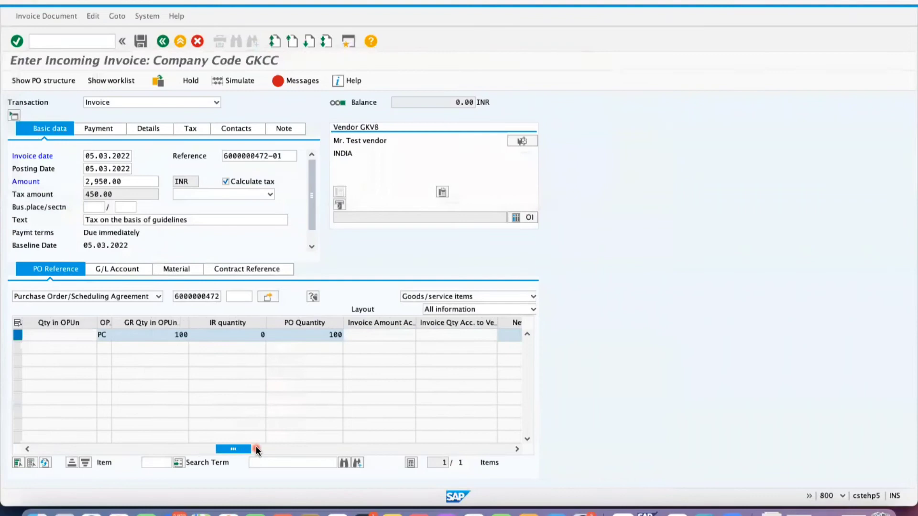
{"action": "left_click", "coordinate": [299, 450]}
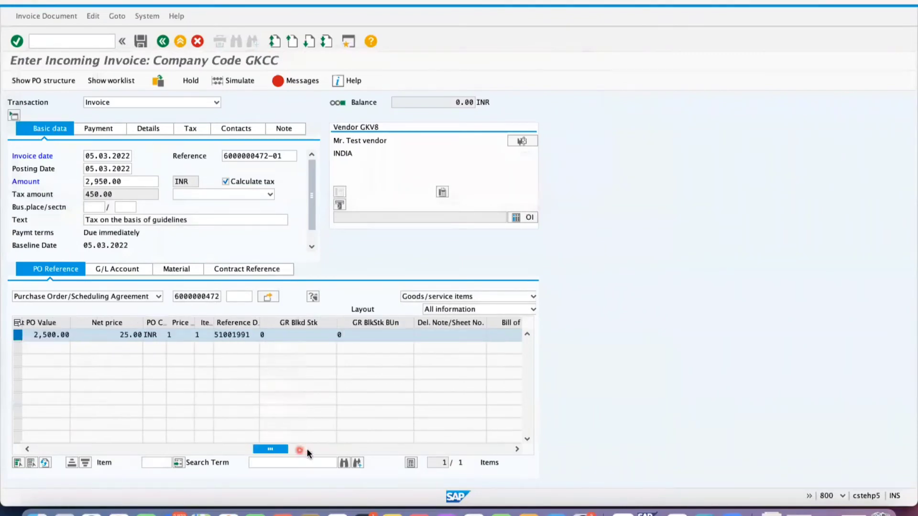
{"action": "left_click", "coordinate": [341, 451]}
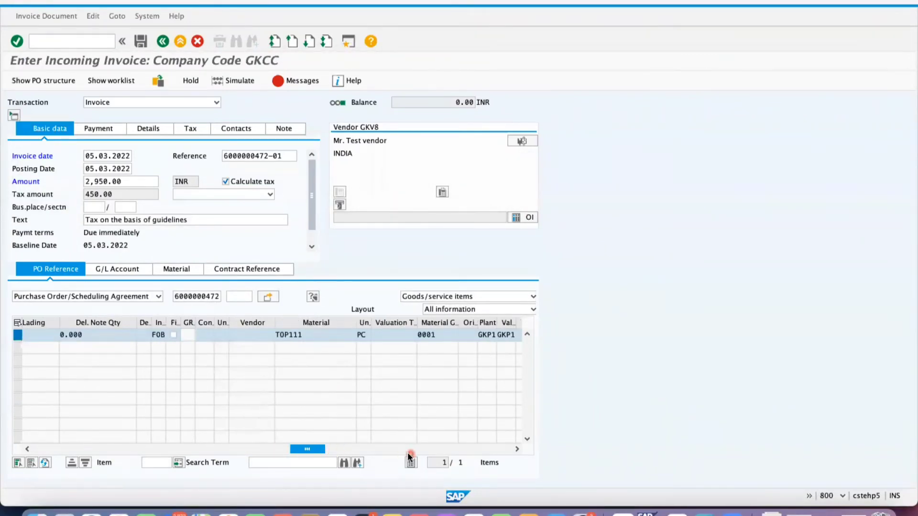
{"action": "left_click", "coordinate": [381, 457]}
{"action": "left_click", "coordinate": [387, 452]}
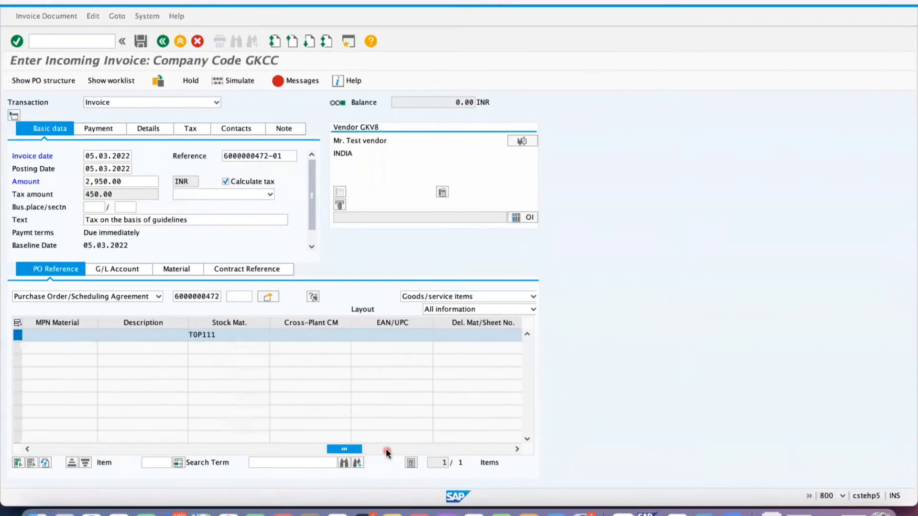
{"action": "left_click", "coordinate": [447, 451]}
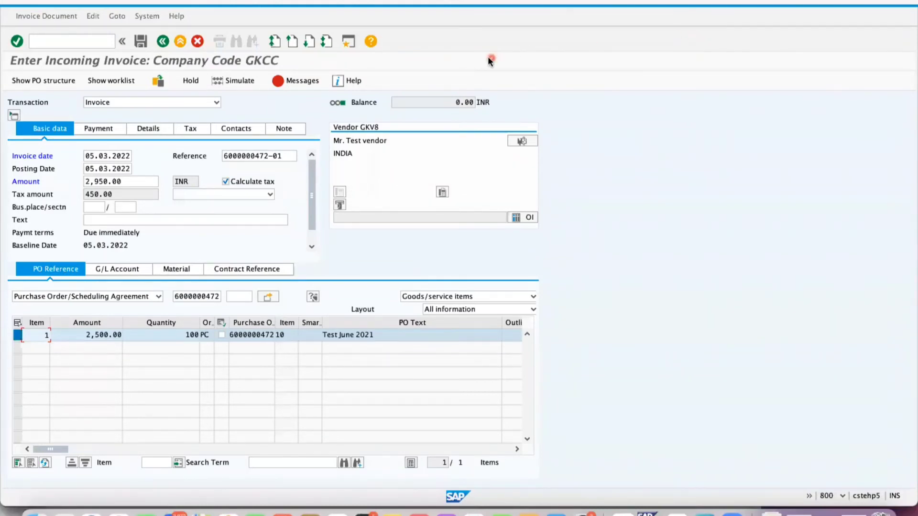
{"action": "left_click", "coordinate": [299, 81]}
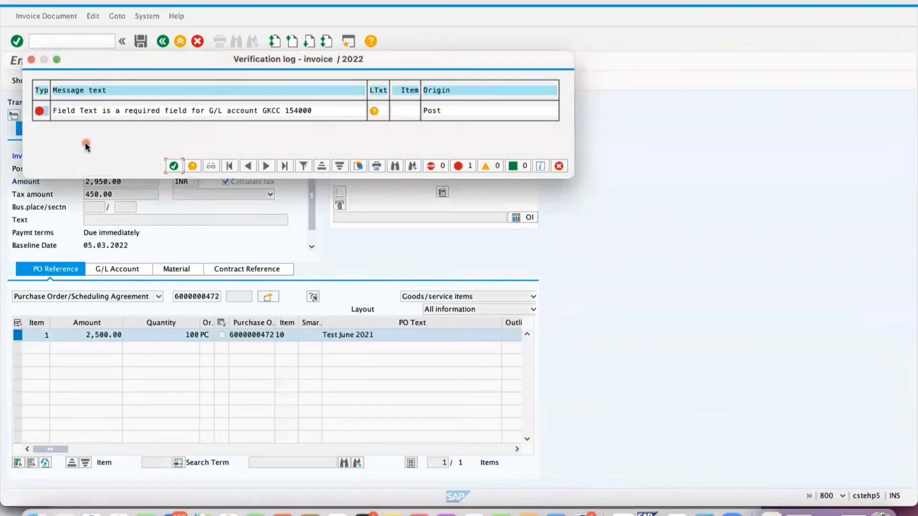
{"action": "left_click", "coordinate": [174, 166]}
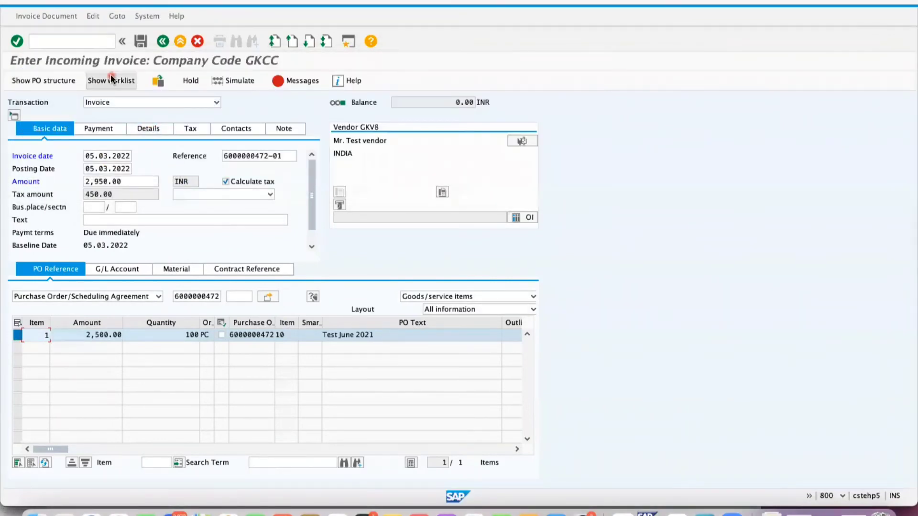
Step: Start transaction FBKP in a new session and open the details of posting key 40 (Debit entry)
{"action": "left_click", "coordinate": [348, 43]}
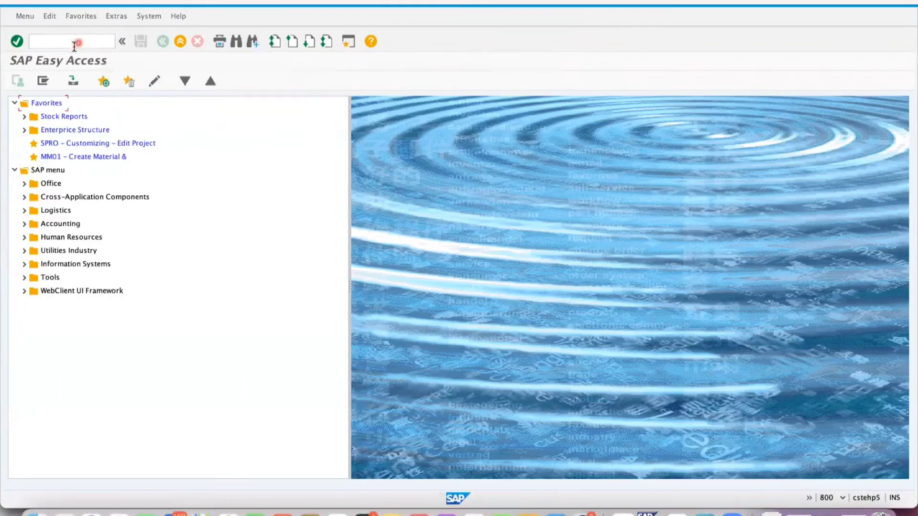
{"action": "left_click", "coordinate": [75, 43]}
{"action": "type", "text": "FBKP"}
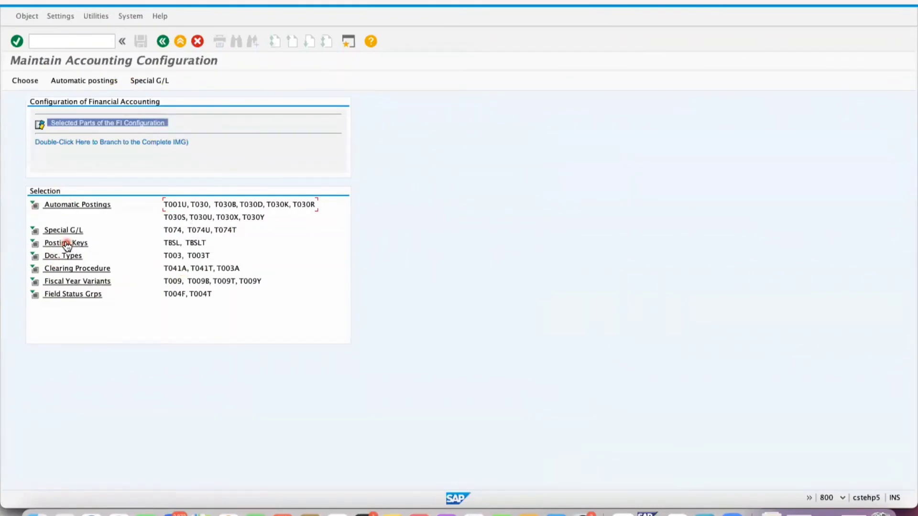
{"action": "left_click", "coordinate": [67, 244]}
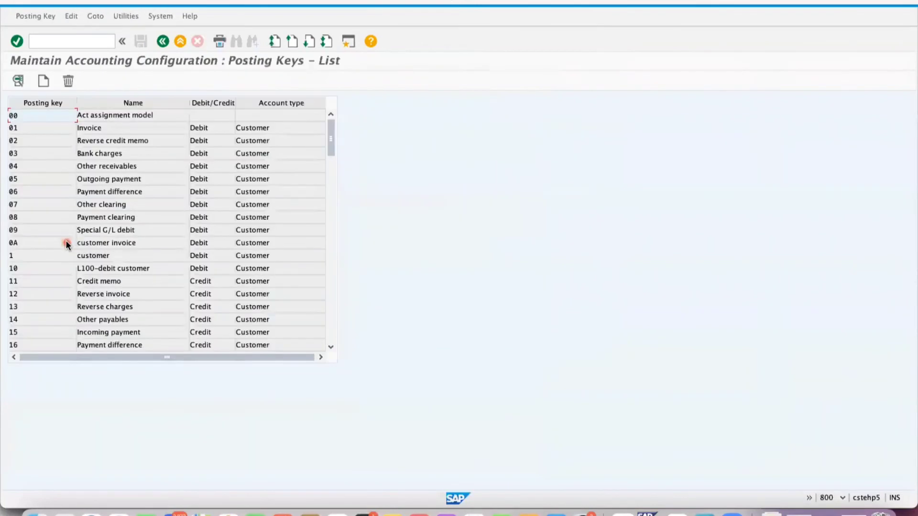
{"action": "left_click", "coordinate": [332, 232]}
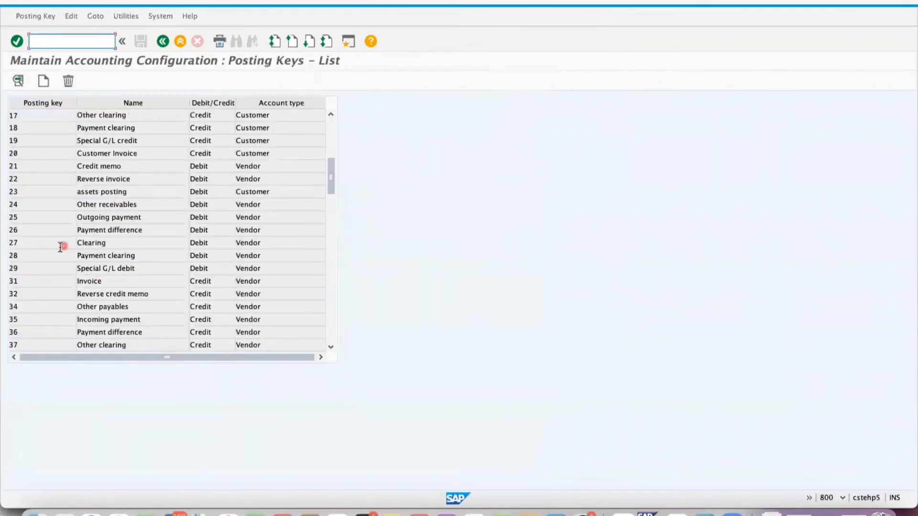
{"action": "left_click", "coordinate": [330, 255]}
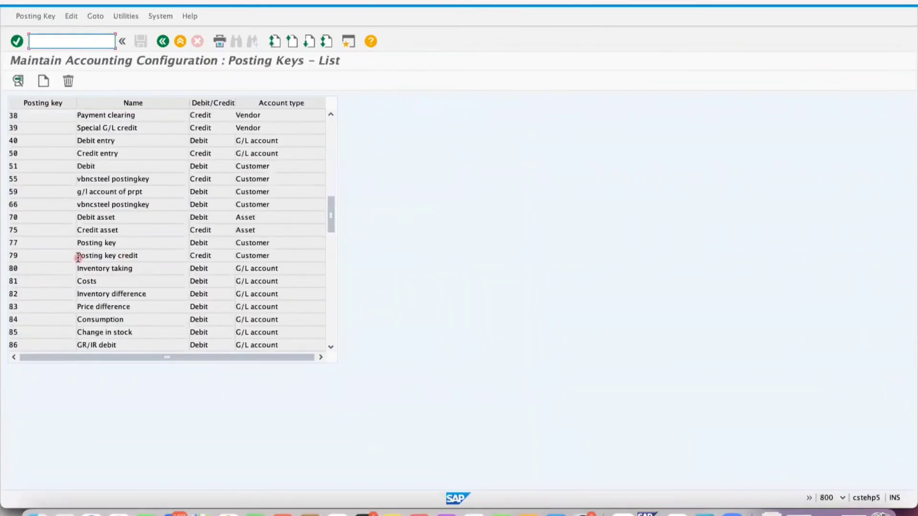
{"action": "double_click", "coordinate": [87, 142]}
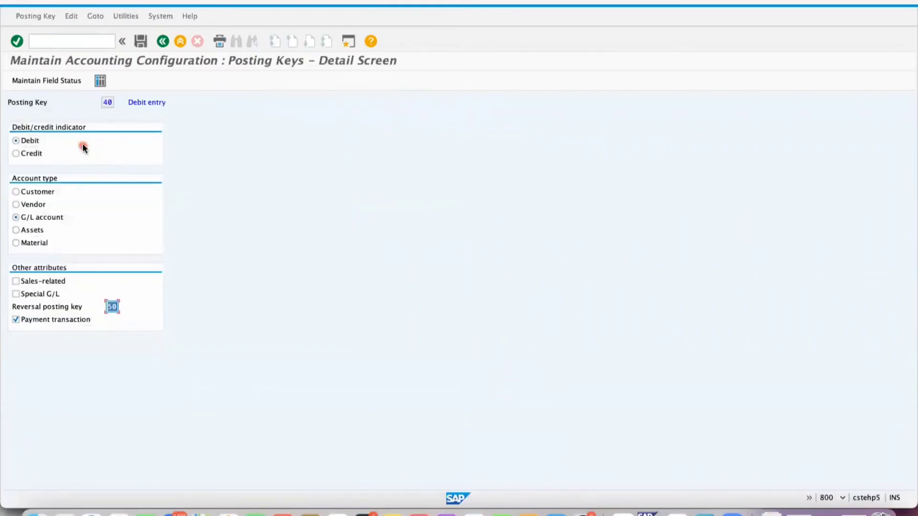
Step: Make the Text field an optional entry in posting key 40's General data field status and save the change to the customizing request
{"action": "left_click", "coordinate": [71, 224]}
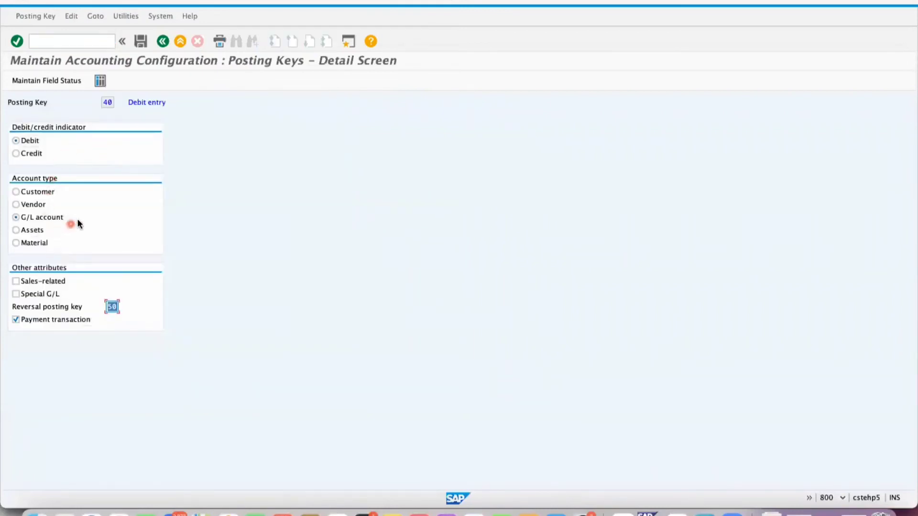
{"action": "left_click", "coordinate": [18, 218]}
{"action": "left_click", "coordinate": [43, 80]}
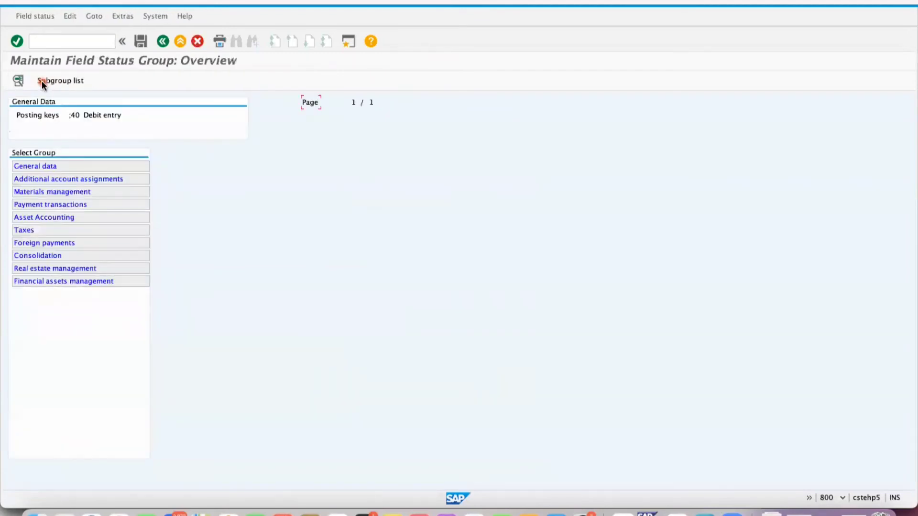
{"action": "left_click", "coordinate": [34, 166]}
{"action": "left_click", "coordinate": [35, 167]}
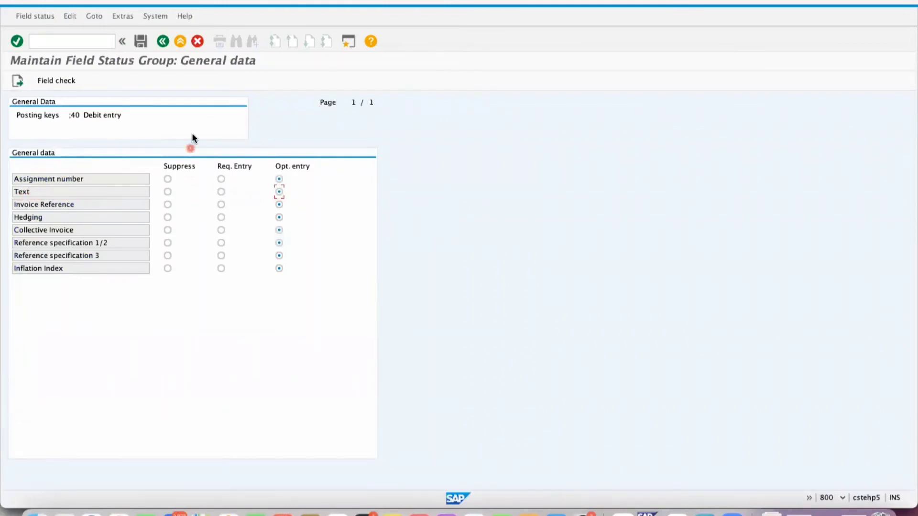
{"action": "left_click", "coordinate": [140, 41]}
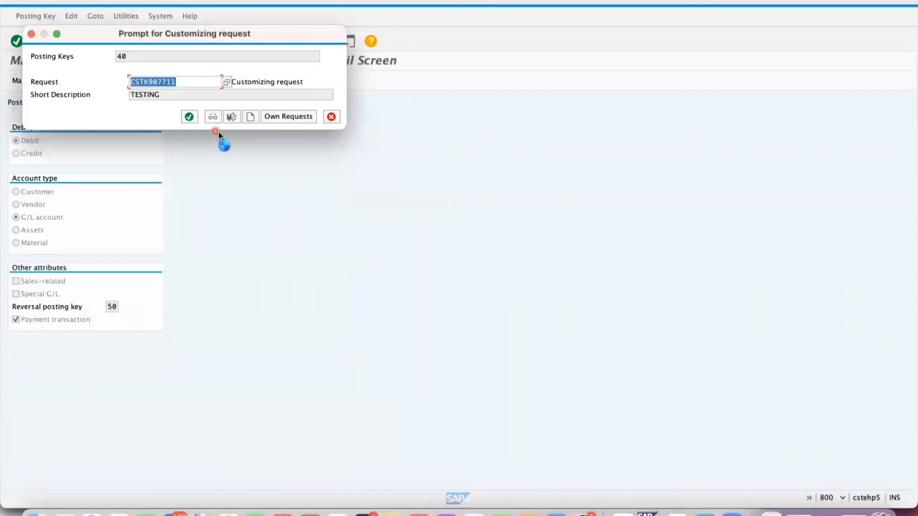
{"action": "left_click", "coordinate": [188, 116]}
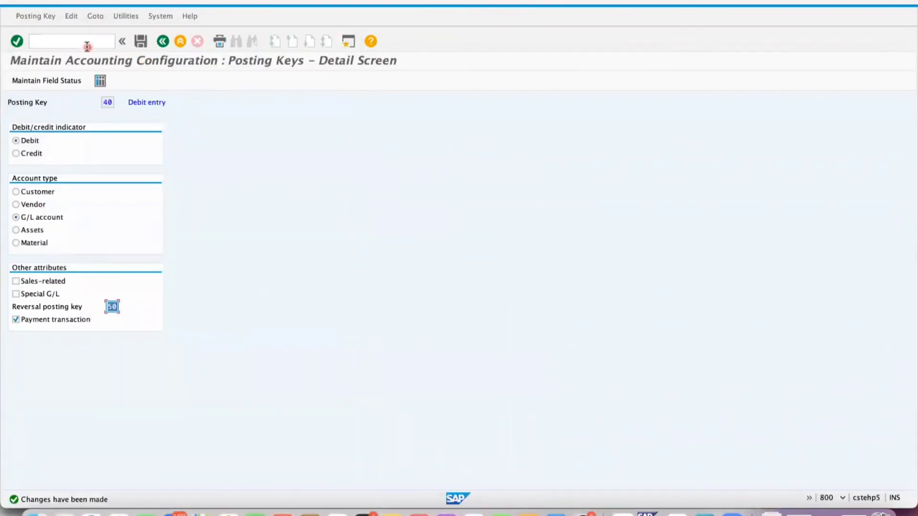
Step: Close the posting key configuration session and restart transaction MIRO with a blank incoming invoice
{"action": "left_click", "coordinate": [163, 42]}
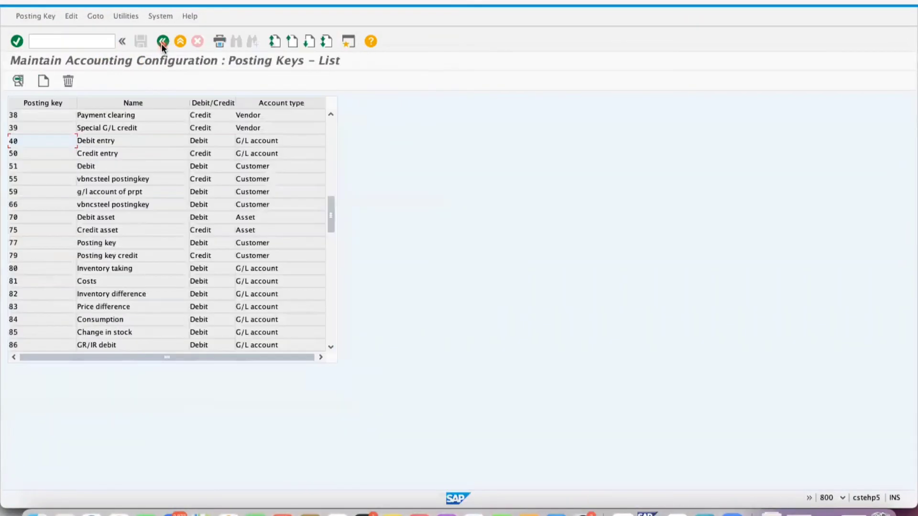
{"action": "left_click", "coordinate": [65, 40]}
{"action": "left_click", "coordinate": [65, 40]}
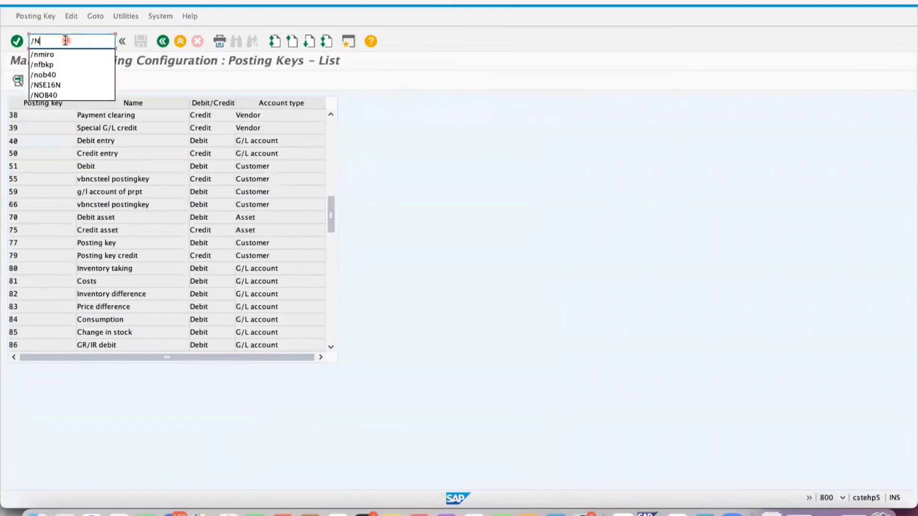
{"action": "type", "text": "/nmiro"}
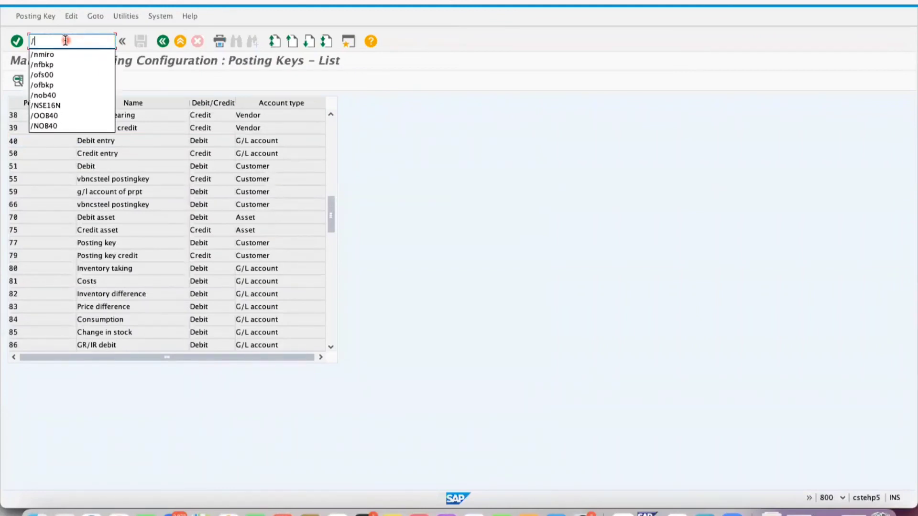
{"action": "key", "text": "Return"}
{"action": "type", "text": "/NMIRO"}
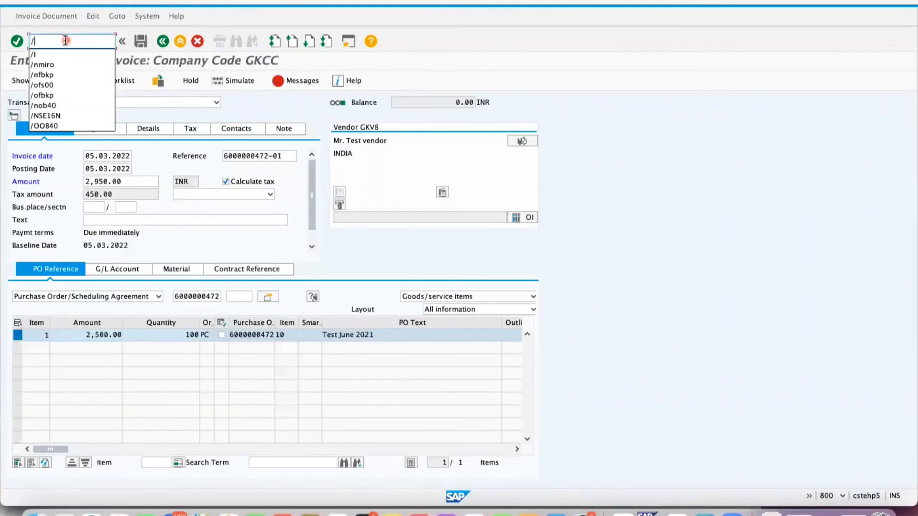
{"action": "key", "text": "Return"}
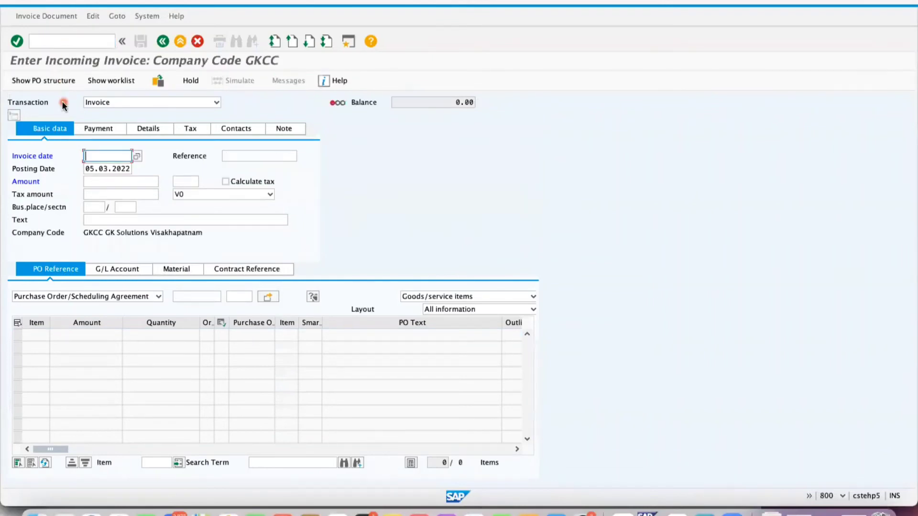
Step: Enter invoice date 05.03.2022 with the previously used reference and load the items of the same purchase order
{"action": "left_click", "coordinate": [128, 161]}
{"action": "left_click", "coordinate": [110, 178]}
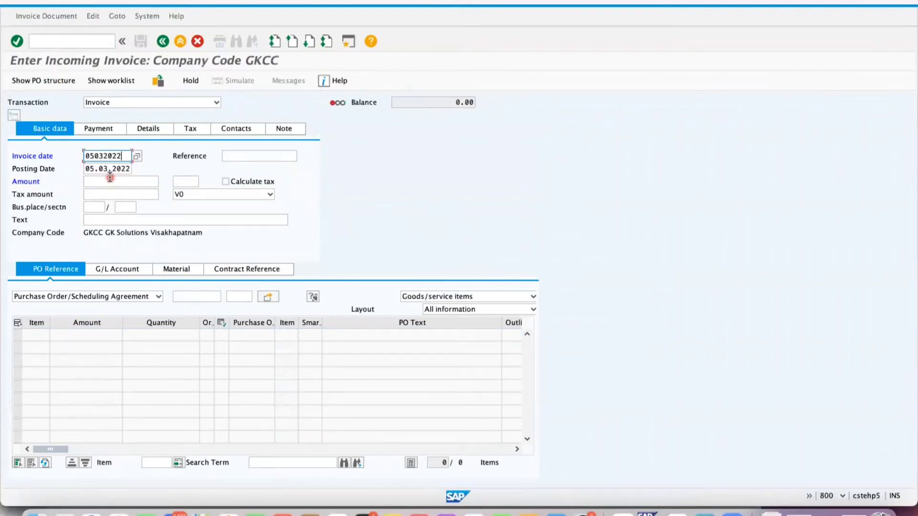
{"action": "left_click", "coordinate": [237, 157]}
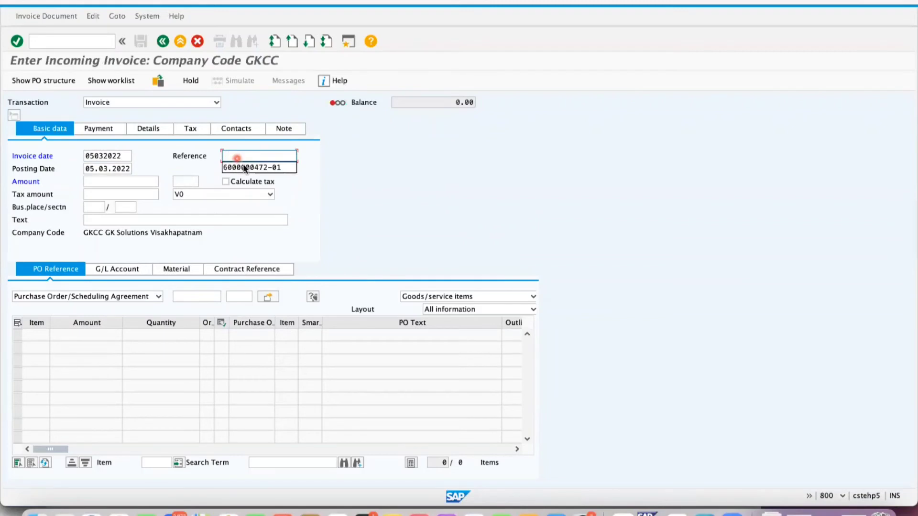
{"action": "left_click", "coordinate": [245, 167]}
{"action": "left_click", "coordinate": [182, 295]}
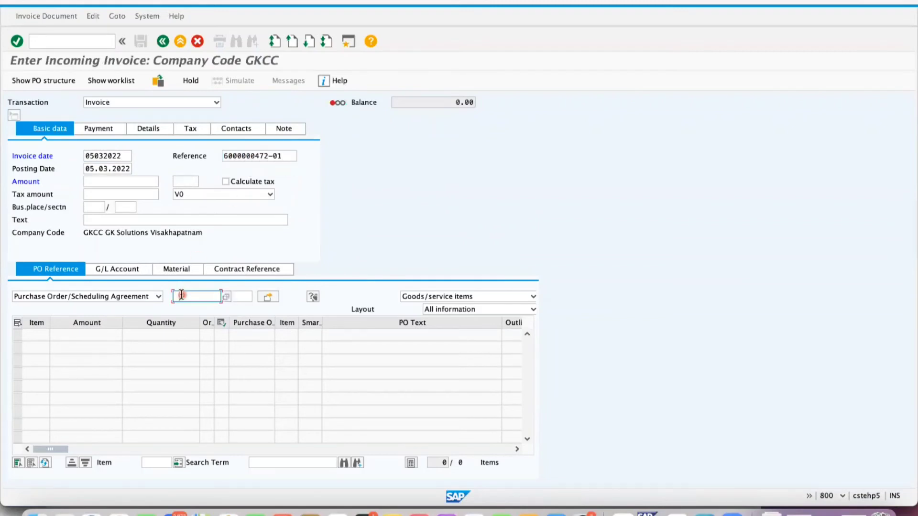
{"action": "left_click", "coordinate": [195, 309]}
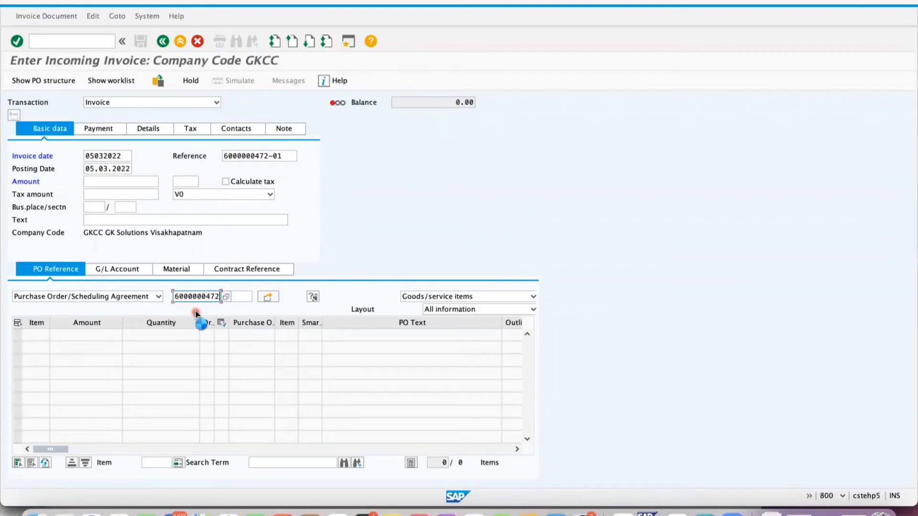
Step: Set the invoice item's tax code to W1 (Input CGST+SGST) and leave the header tax code blank
{"action": "left_click", "coordinate": [86, 450]}
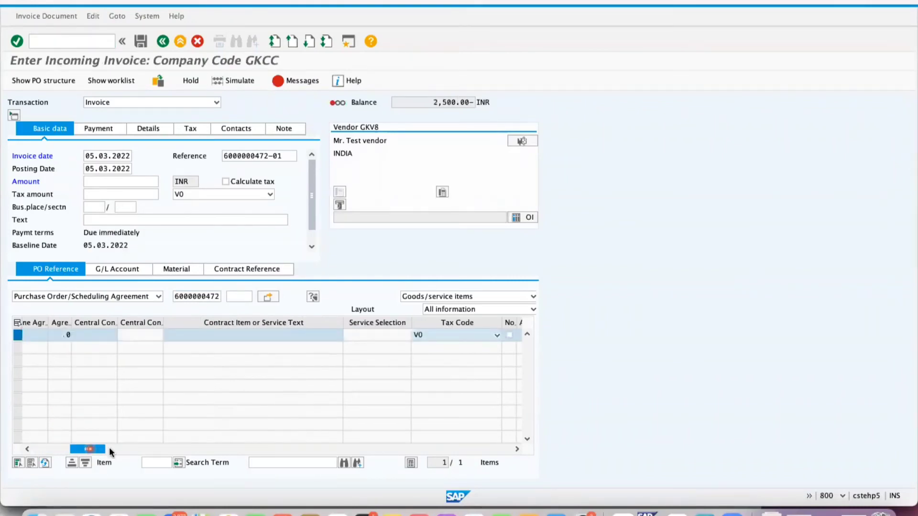
{"action": "left_click", "coordinate": [146, 449]}
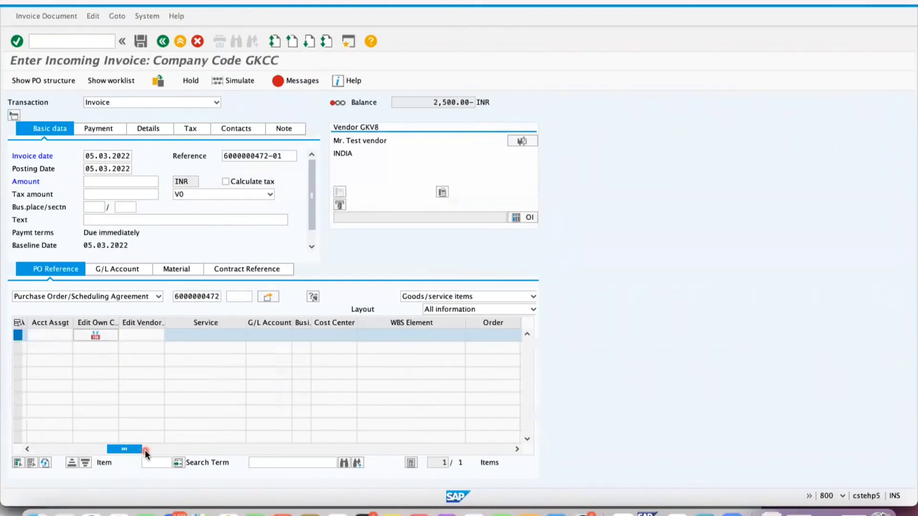
{"action": "left_click", "coordinate": [82, 449]}
{"action": "left_click", "coordinate": [445, 335]}
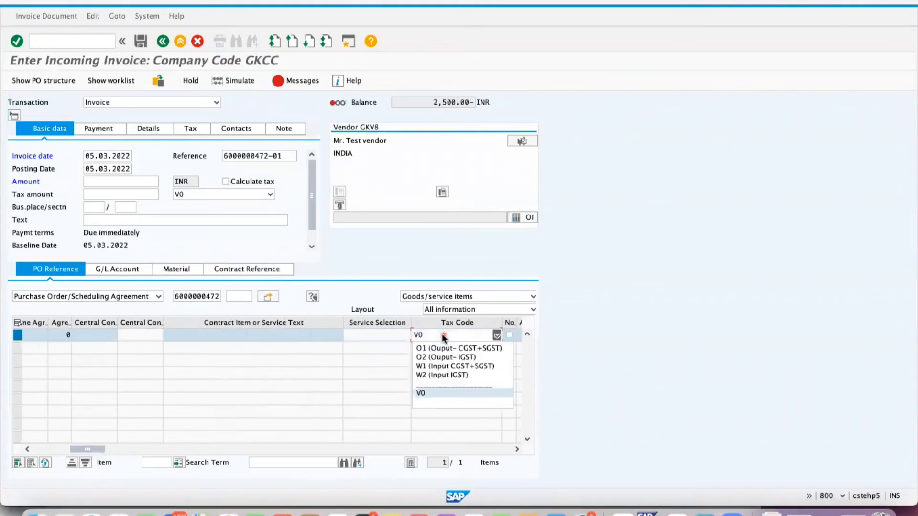
{"action": "left_click", "coordinate": [443, 366]}
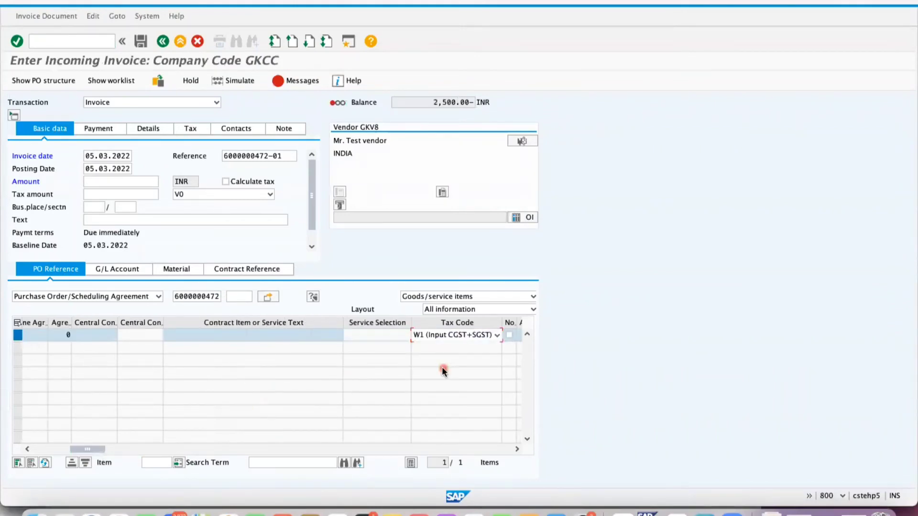
{"action": "left_click", "coordinate": [206, 194]}
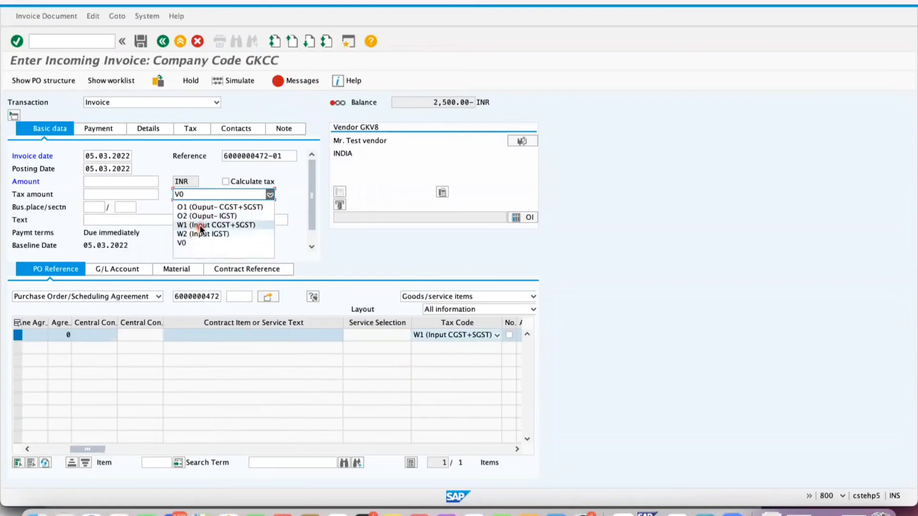
{"action": "left_click", "coordinate": [205, 224]}
{"action": "left_click", "coordinate": [222, 194]}
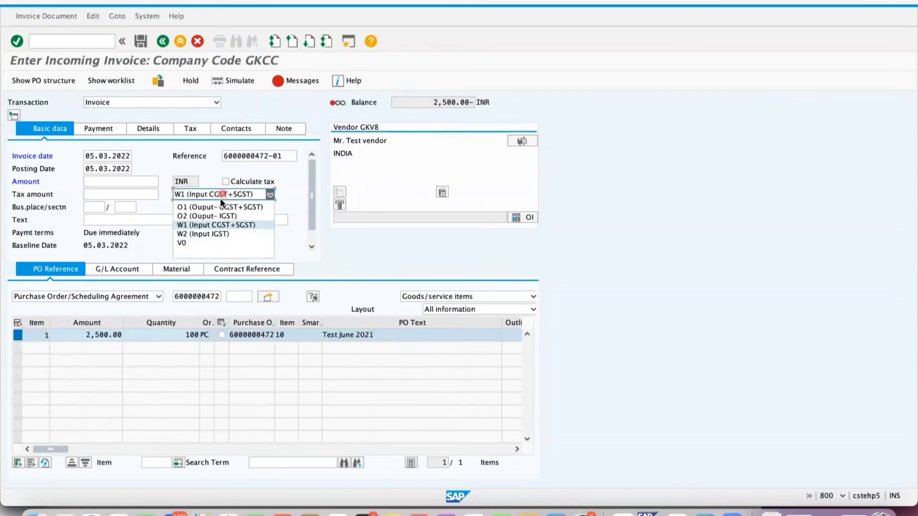
{"action": "left_click", "coordinate": [197, 253]}
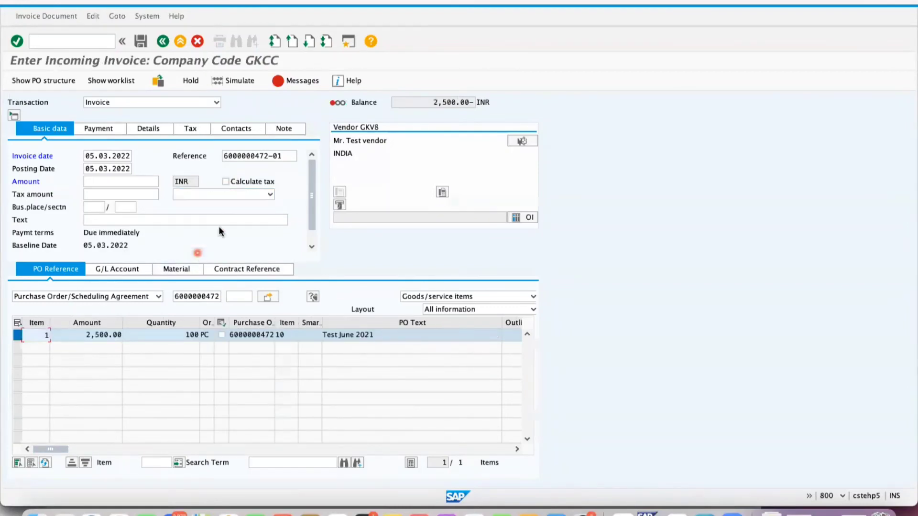
Step: Turn on automatic tax calculation and set the invoice amount to 2950 INR
{"action": "left_click", "coordinate": [226, 181]}
{"action": "left_click", "coordinate": [120, 183]}
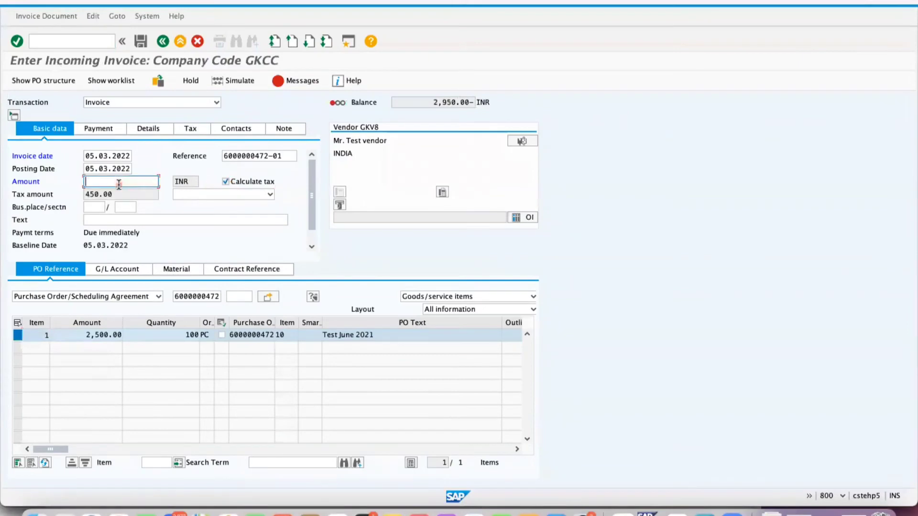
{"action": "type", "text": "950"}
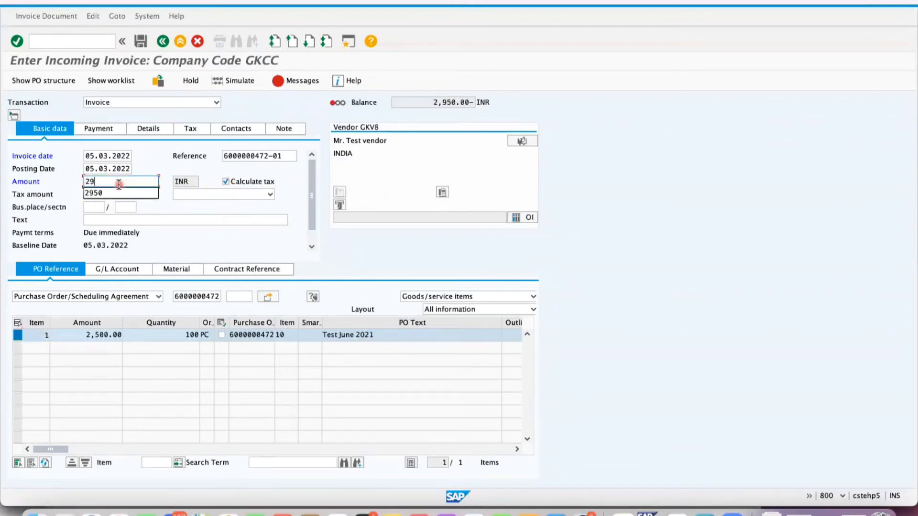
{"action": "key", "text": "Return"}
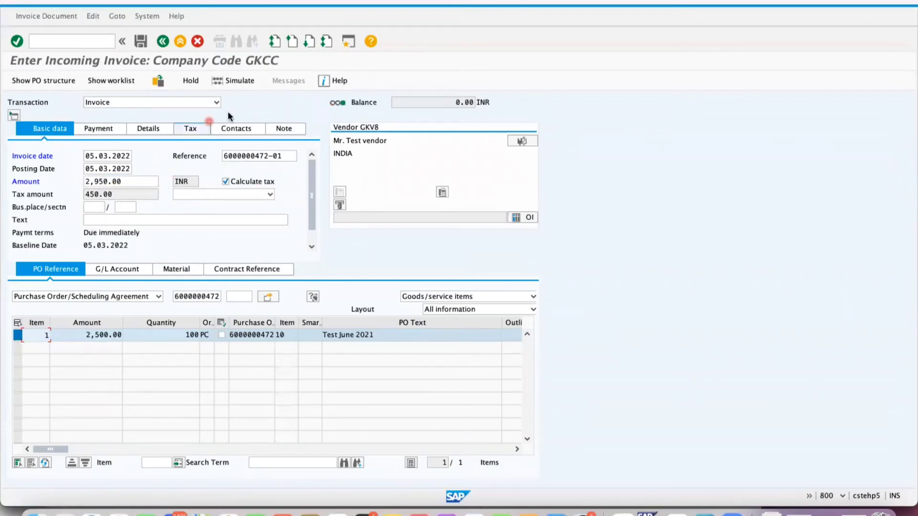
Step: Simulate the invoice to check its posting lines and post the document
{"action": "left_click", "coordinate": [245, 85]}
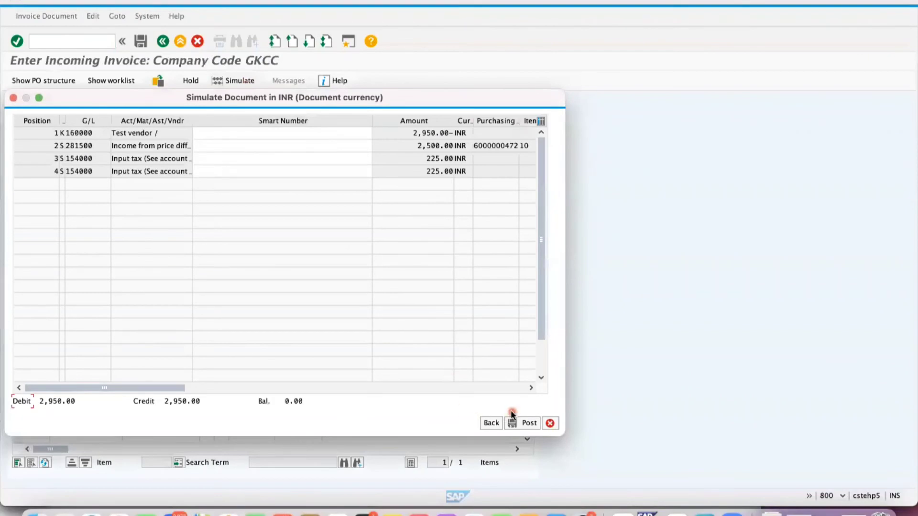
{"action": "left_click", "coordinate": [491, 424]}
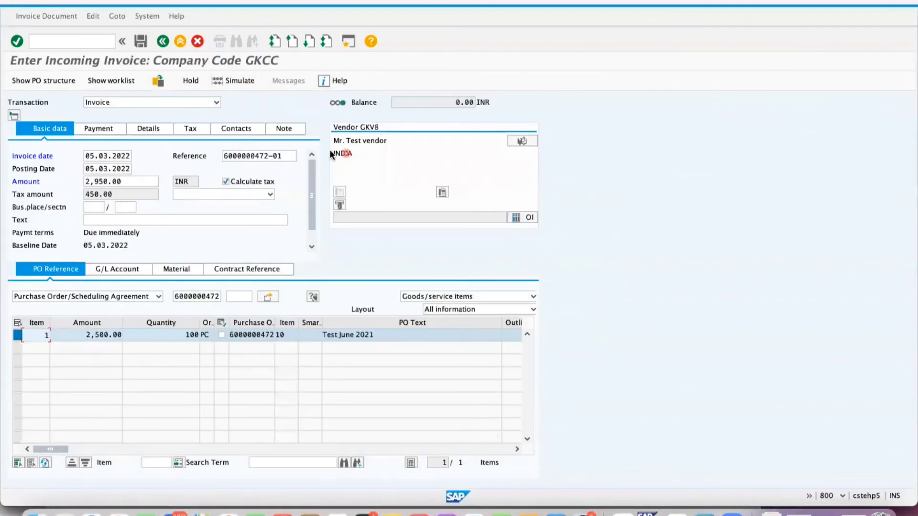
{"action": "left_click", "coordinate": [238, 80]}
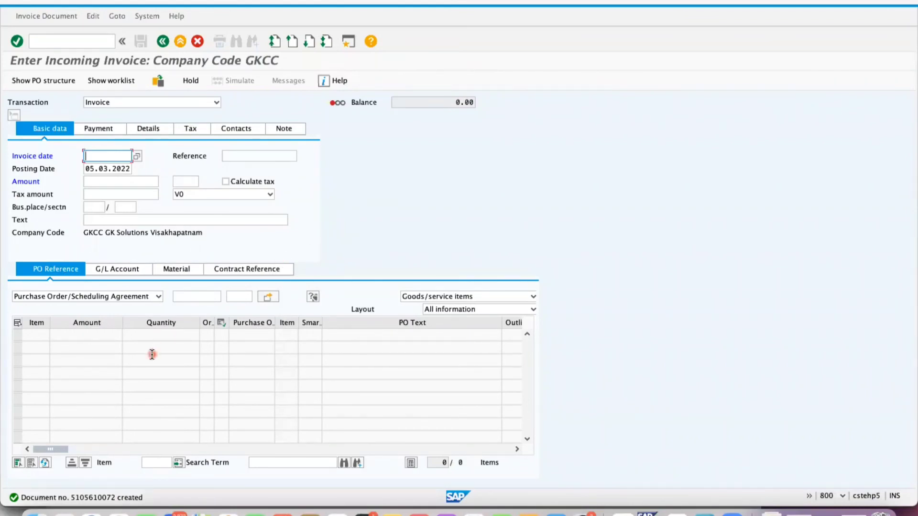
Step: Open the just-posted invoice document for display with fiscal year 2022 and acknowledge the information message
{"action": "left_click", "coordinate": [47, 17]}
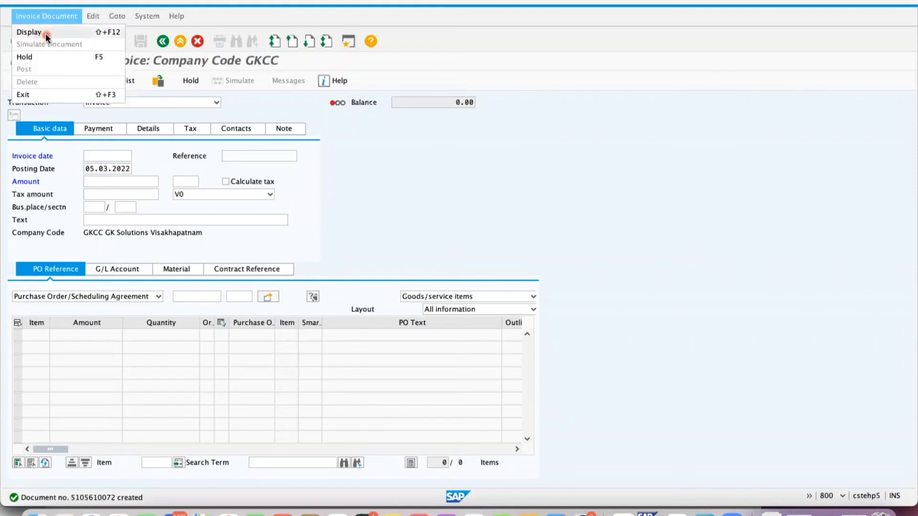
{"action": "left_click", "coordinate": [45, 34]}
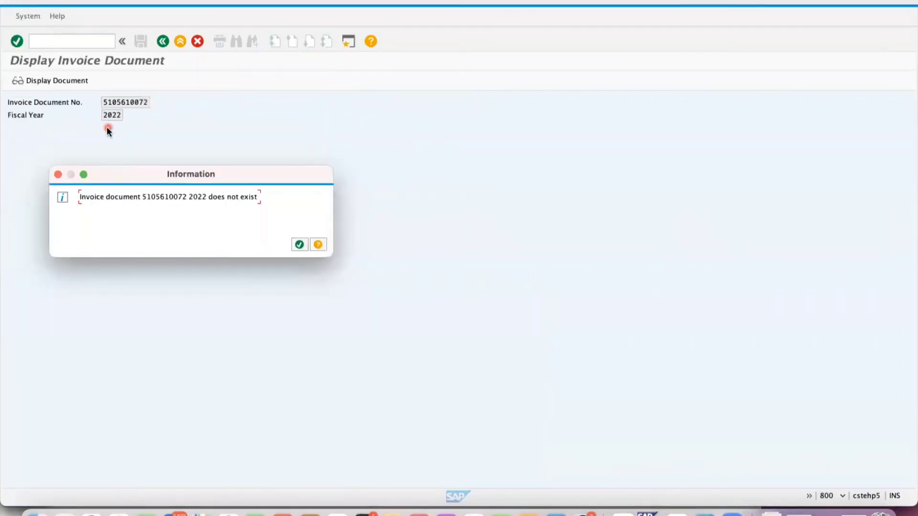
{"action": "key", "text": "Return"}
{"action": "key", "text": "Return"}
{"action": "key", "text": "Return"}
Step: Try to display the posted invoice document with fiscal year 2021
{"action": "key", "text": "Tab"}
{"action": "type", "text": "2021"}
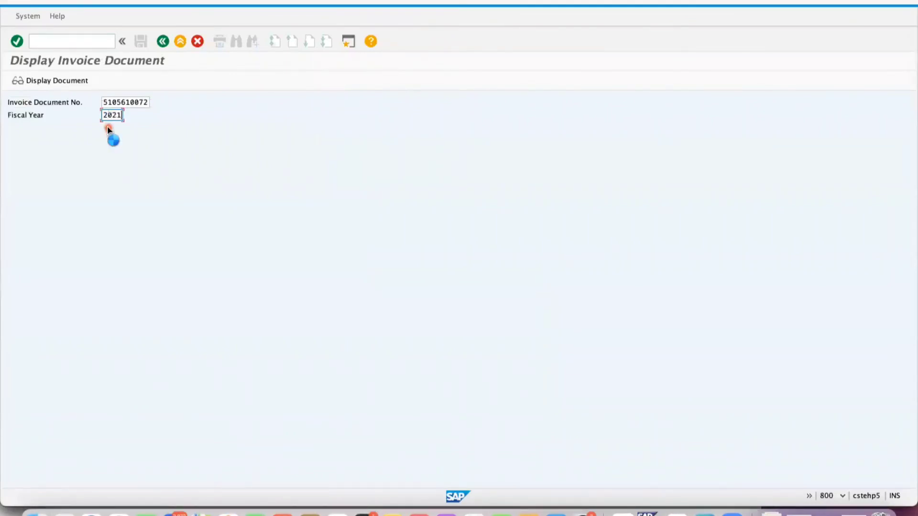
{"action": "key", "text": "Return"}
{"action": "key", "text": "Return"}
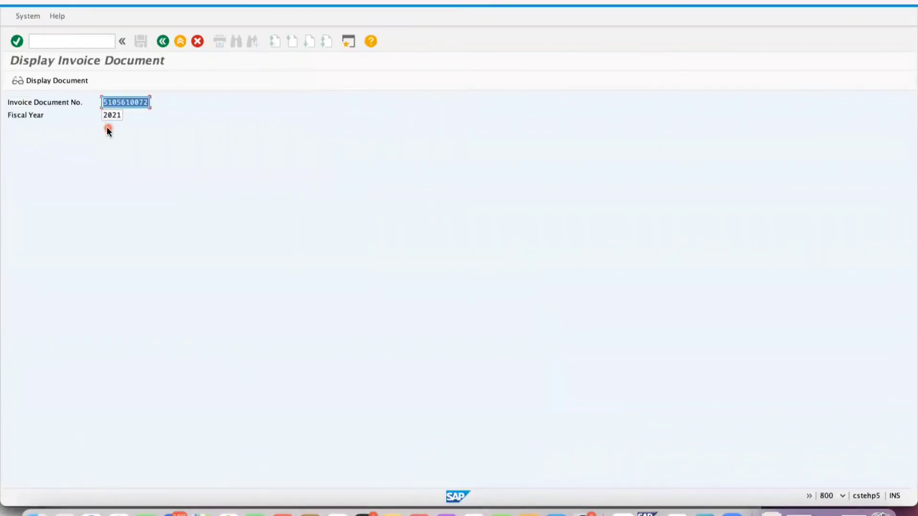
{"action": "key", "text": "Return"}
{"action": "key", "text": "Return"}
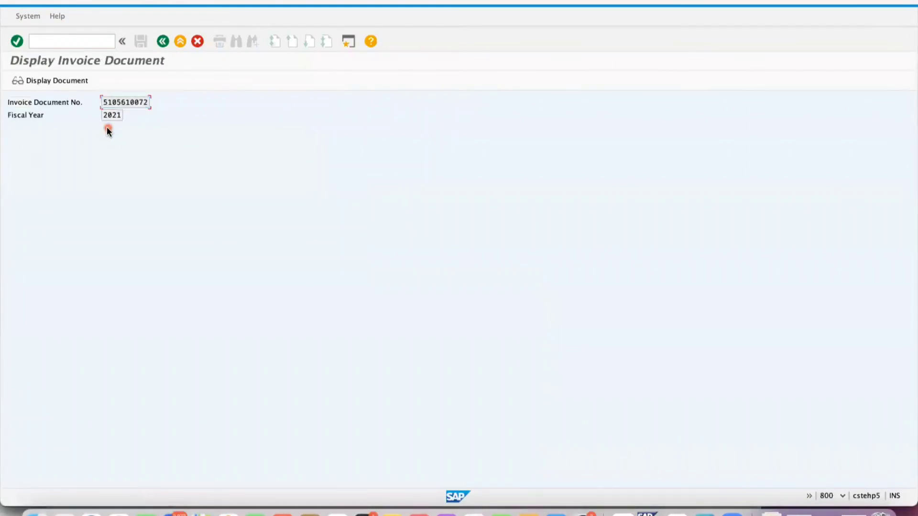
Step: Display the invoice for fiscal year 2022 and open its accounting document from the follow-on documents
{"action": "key", "text": "Tab"}
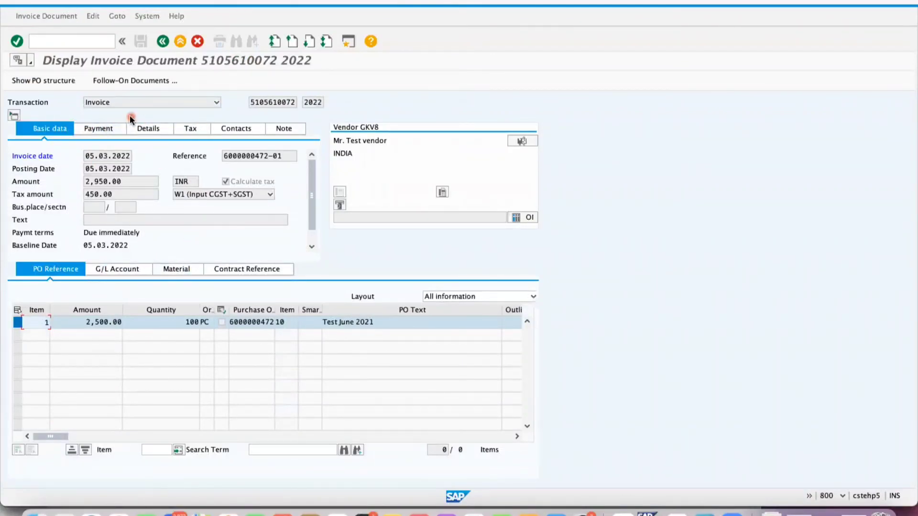
{"action": "left_click", "coordinate": [132, 82]}
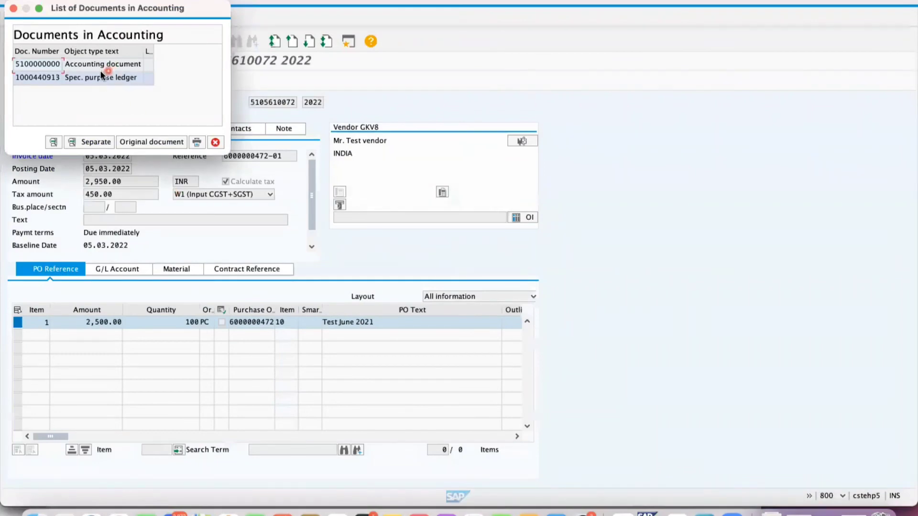
{"action": "double_click", "coordinate": [94, 67]}
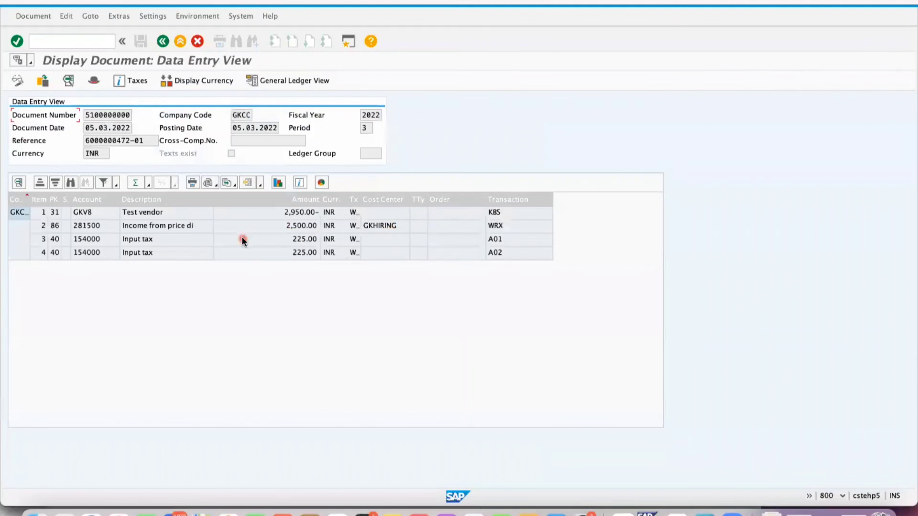
Step: Examine the vendor and price difference line items and narrow the Description column of the accounting document
{"action": "left_click", "coordinate": [302, 214]}
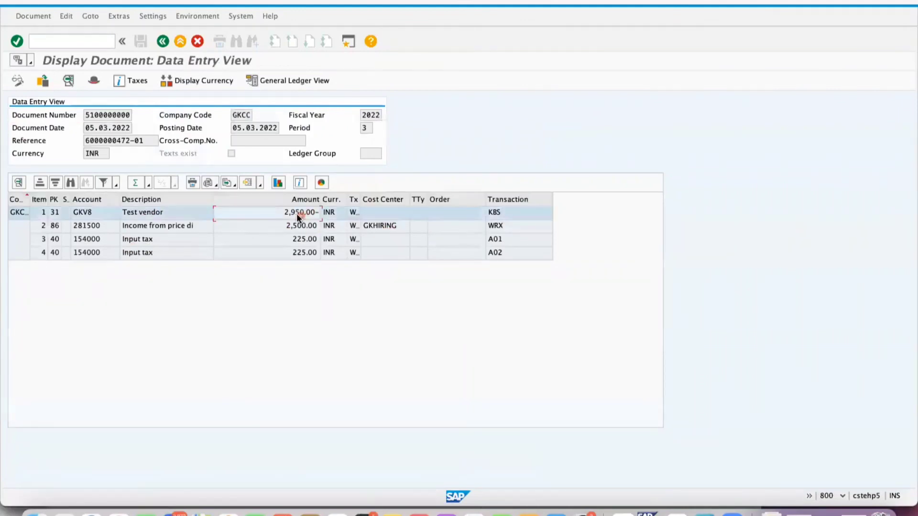
{"action": "left_click", "coordinate": [183, 229]}
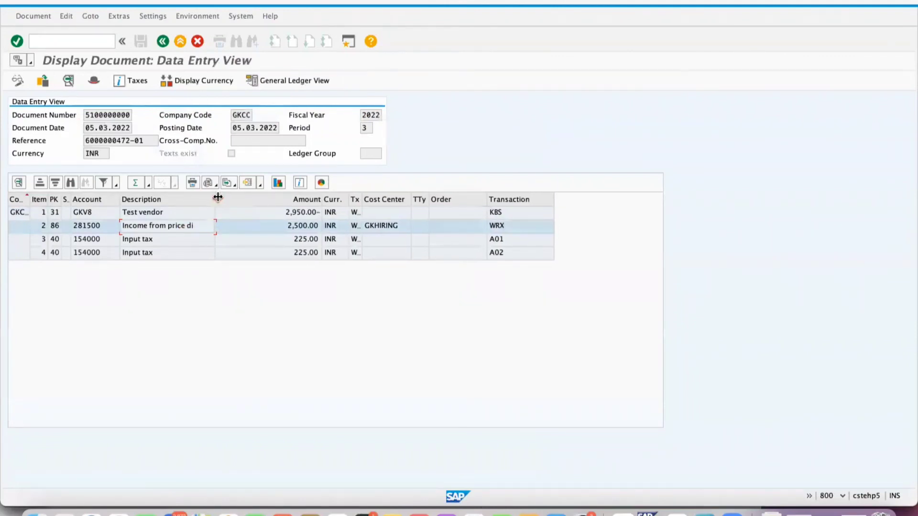
{"action": "mouse_move", "coordinate": [212, 197]}
{"action": "left_mouse_down"}
{"action": "mouse_move", "coordinate": [229, 198]}
{"action": "mouse_move", "coordinate": [206, 203]}
{"action": "left_mouse_up"}
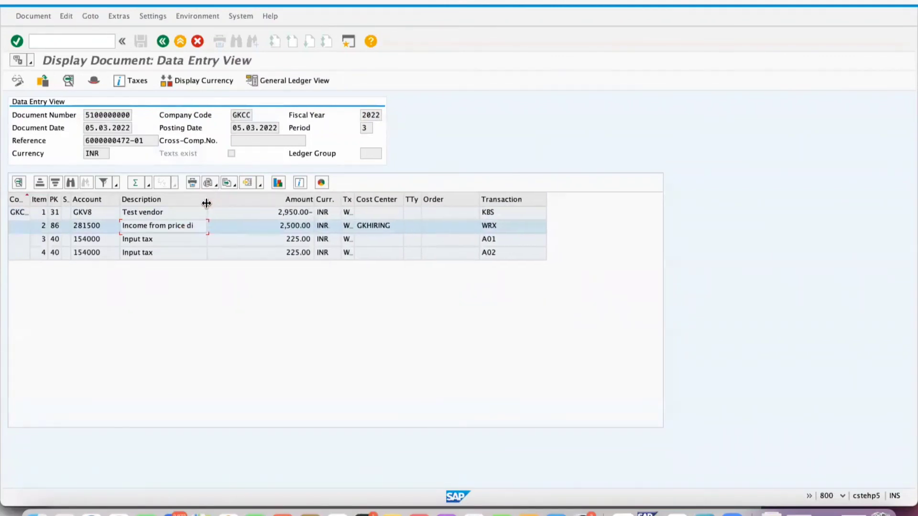
{"action": "left_click", "coordinate": [501, 227]}
{"action": "left_click", "coordinate": [515, 229]}
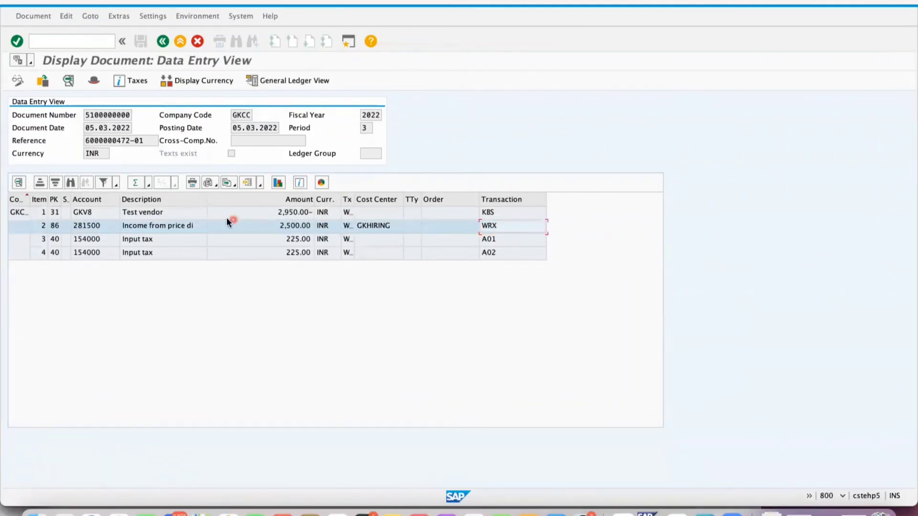
{"action": "left_click_drag", "start_coordinate": [207, 198], "coordinate": [147, 201]}
Step: Check the transaction key of each vendor, price difference and input tax line in the Transaction column
{"action": "left_click", "coordinate": [449, 228]}
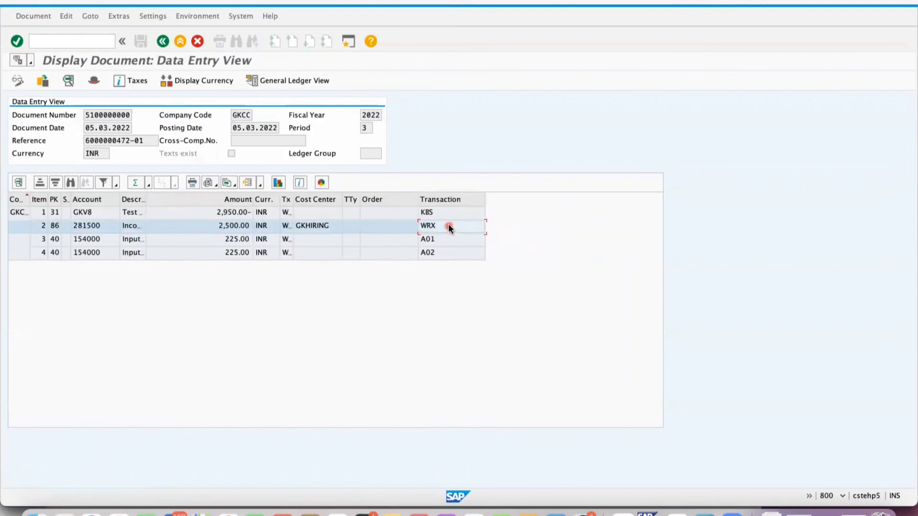
{"action": "left_click", "coordinate": [444, 216]}
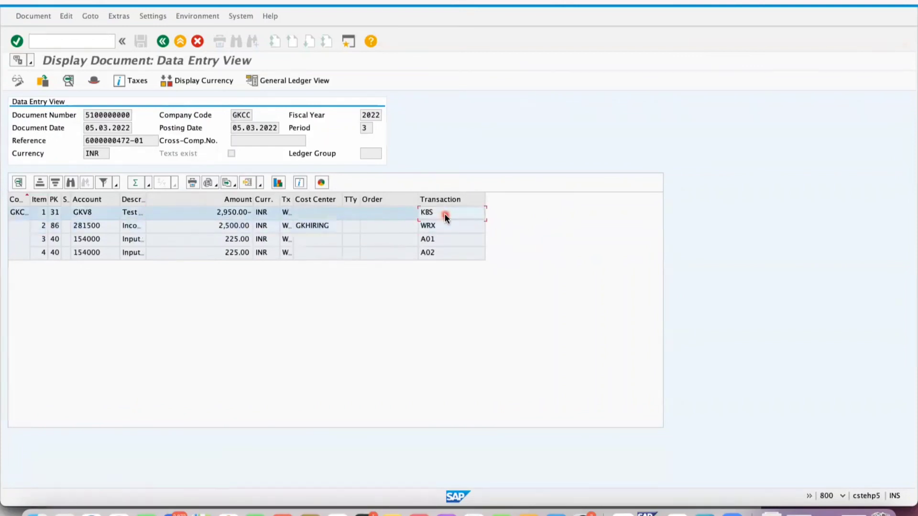
{"action": "left_click", "coordinate": [447, 228]}
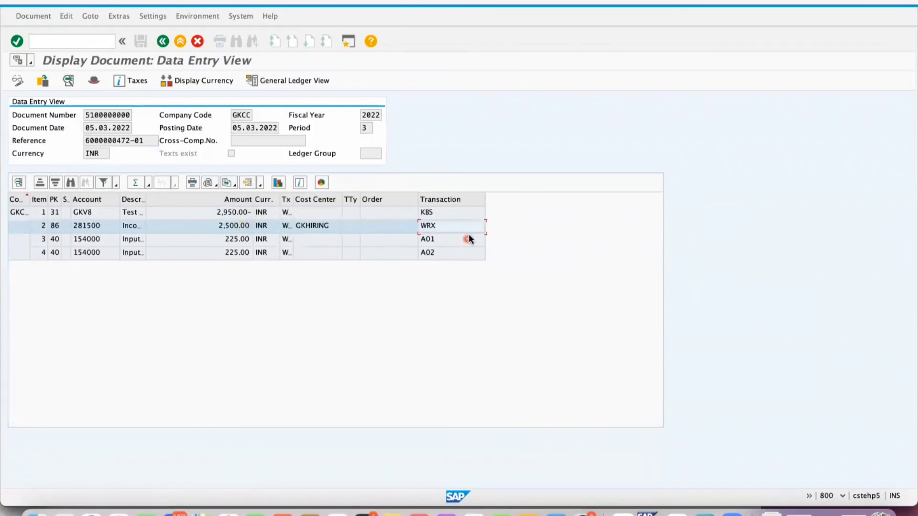
{"action": "left_click", "coordinate": [434, 240]}
{"action": "left_click", "coordinate": [434, 252]}
{"action": "left_click", "coordinate": [440, 240]}
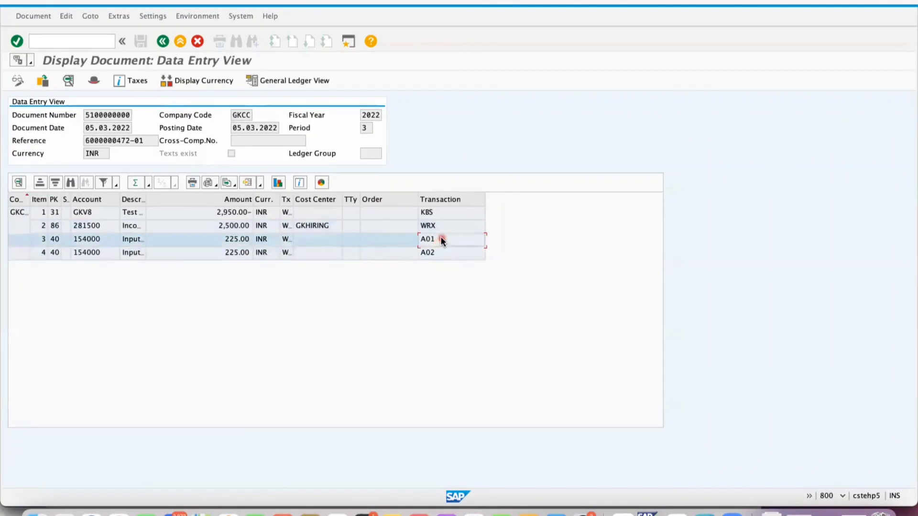
{"action": "left_click", "coordinate": [438, 252]}
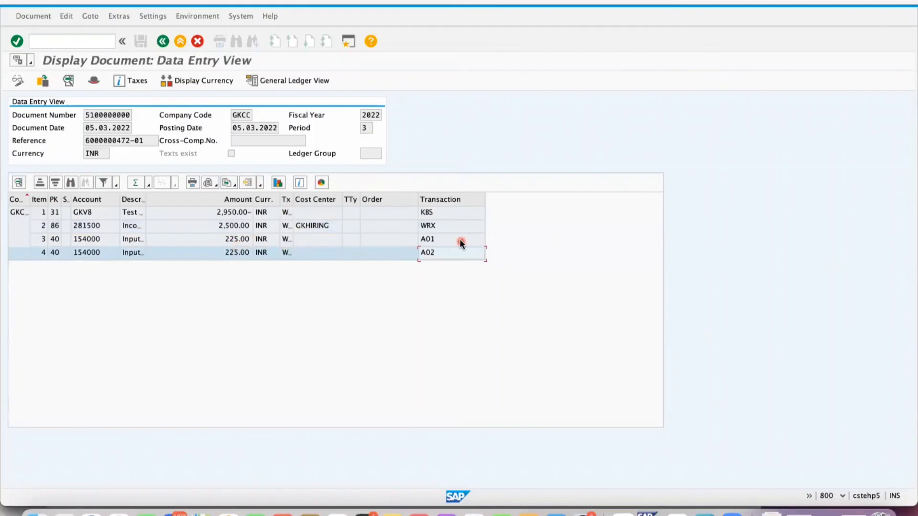
Step: Return to the invoice document and check the tax code in the header and on the purchase order item
{"action": "left_click", "coordinate": [163, 41]}
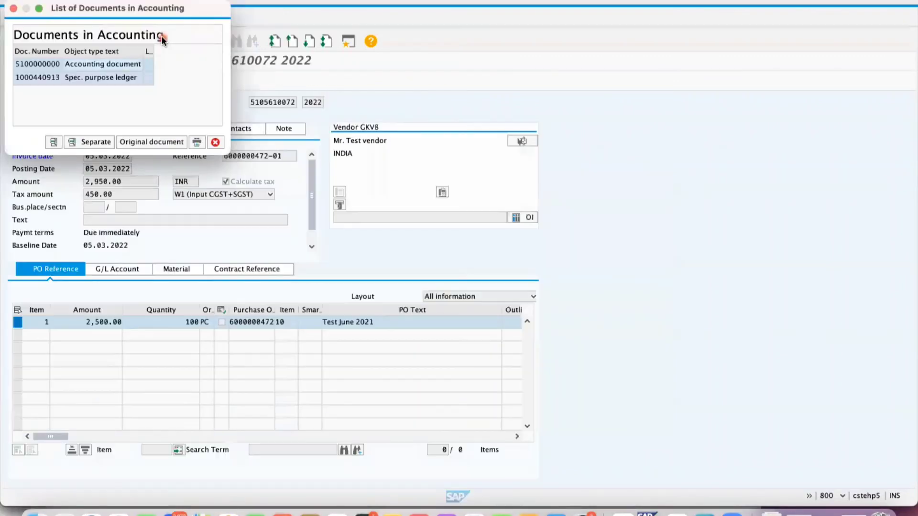
{"action": "left_click", "coordinate": [215, 143]}
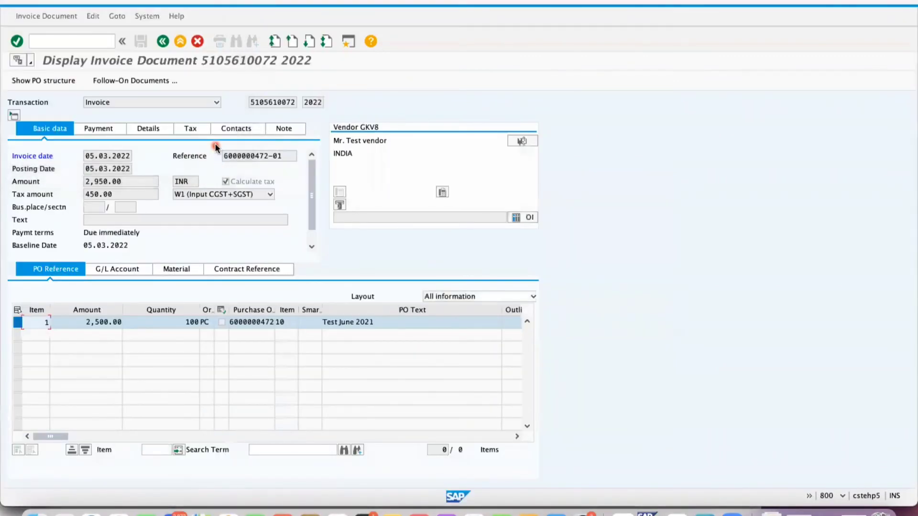
{"action": "left_click", "coordinate": [199, 194]}
{"action": "left_click", "coordinate": [199, 194]}
{"action": "left_click", "coordinate": [87, 436]}
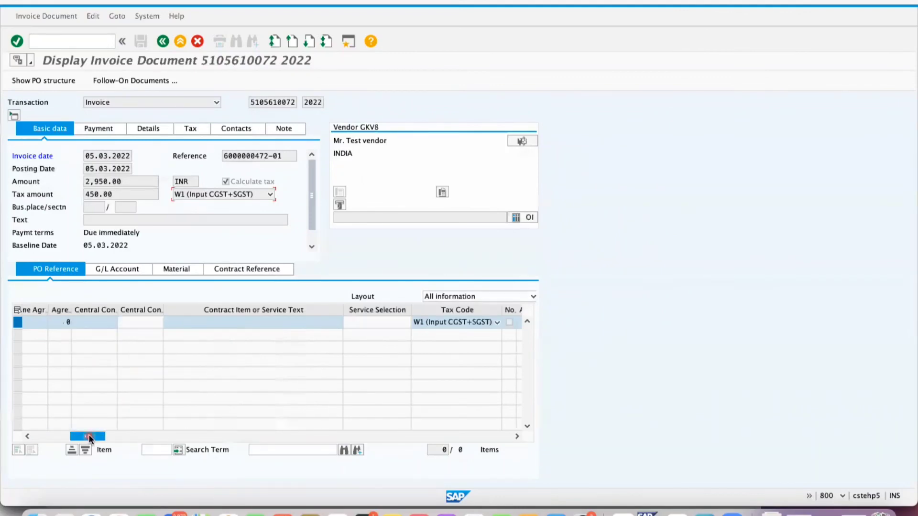